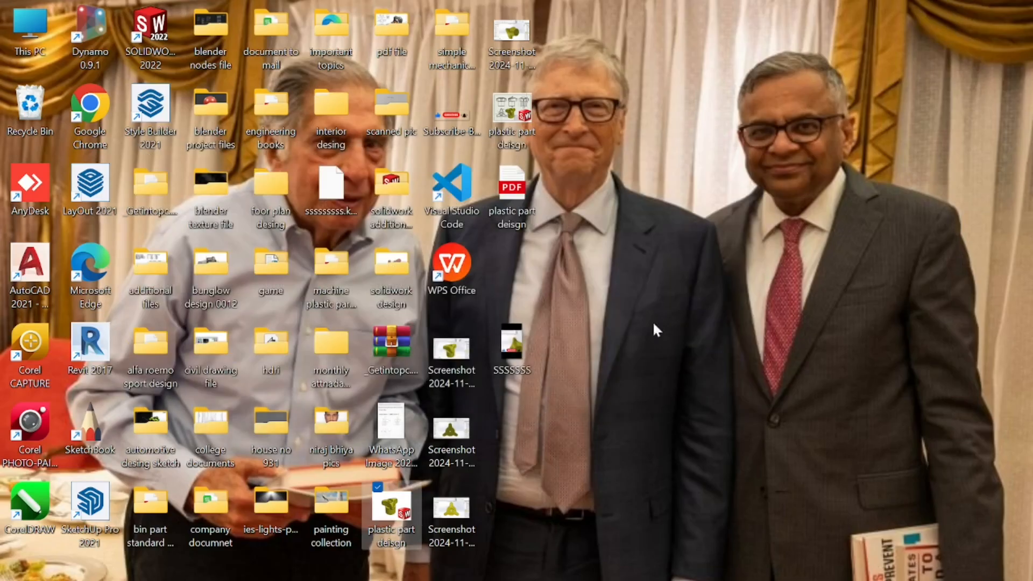
Open the reference drawing image and examine its sections, top view, dimensions and target volume.
{"action": "double_click", "coordinate": [409, 430]}
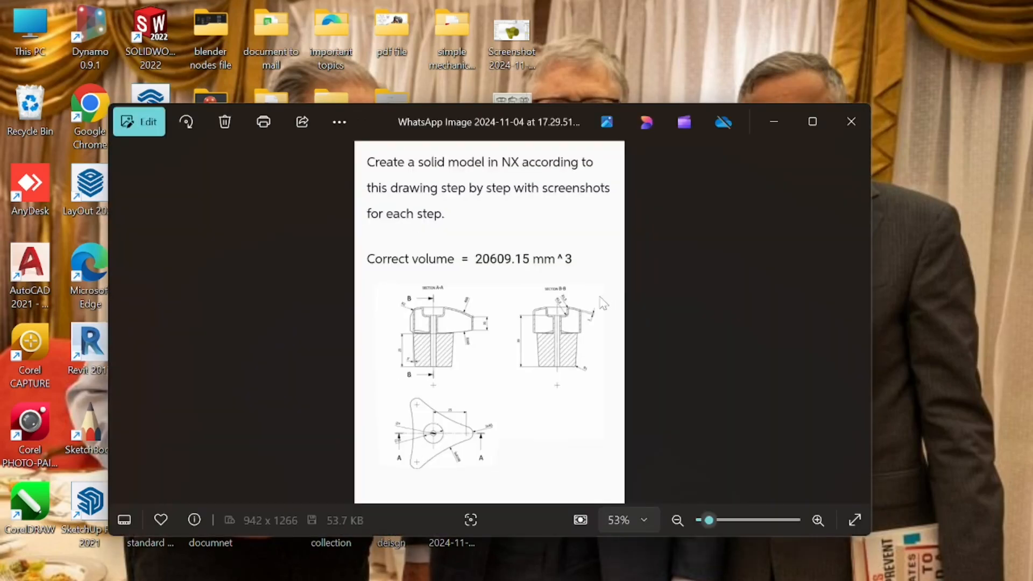
{"action": "left_click", "coordinate": [812, 121]}
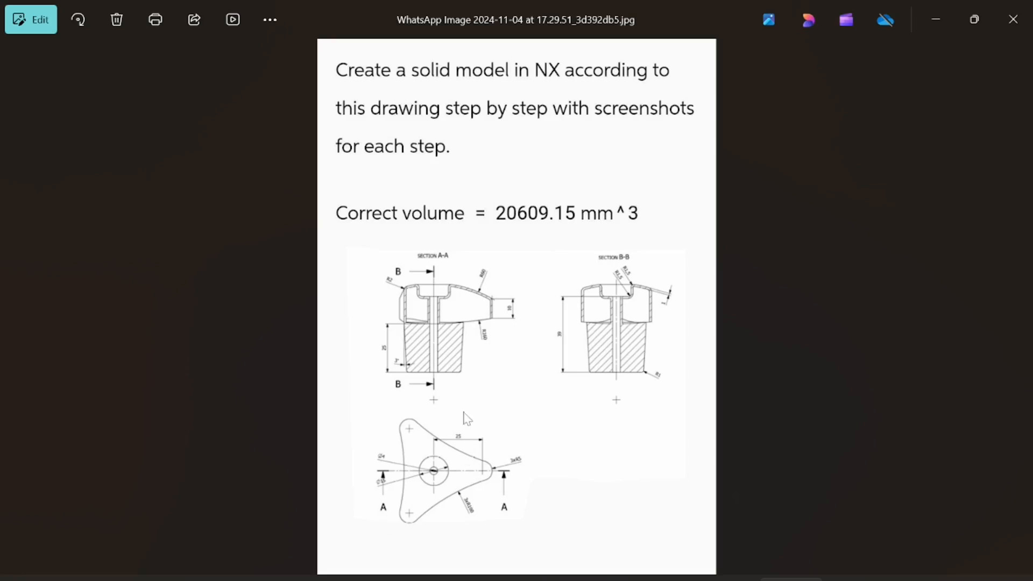
{"action": "scroll", "coordinate": [510, 373], "scroll_direction": "up", "scroll_amount": 5}
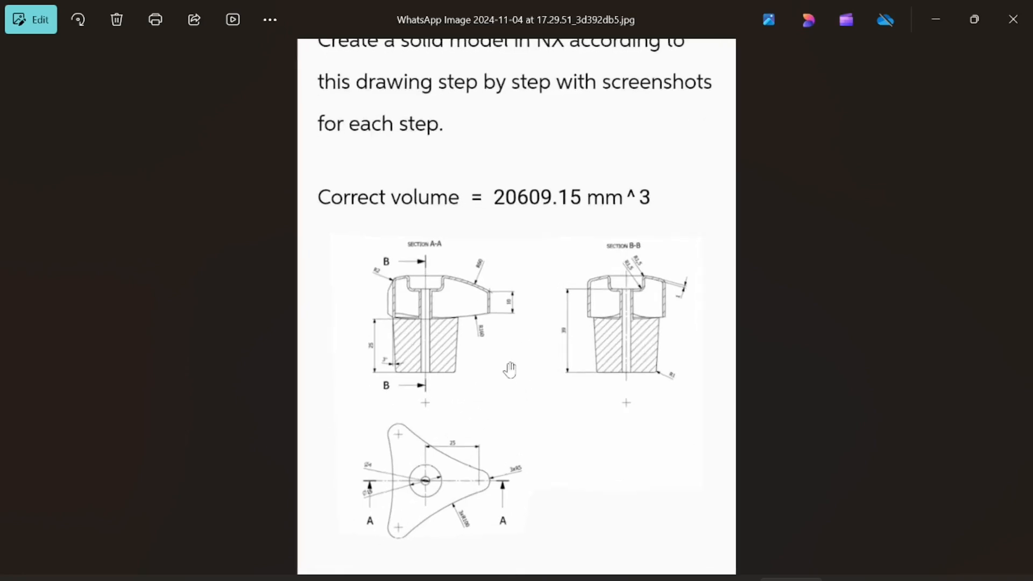
{"action": "scroll", "coordinate": [588, 344], "scroll_direction": "down", "scroll_amount": 3}
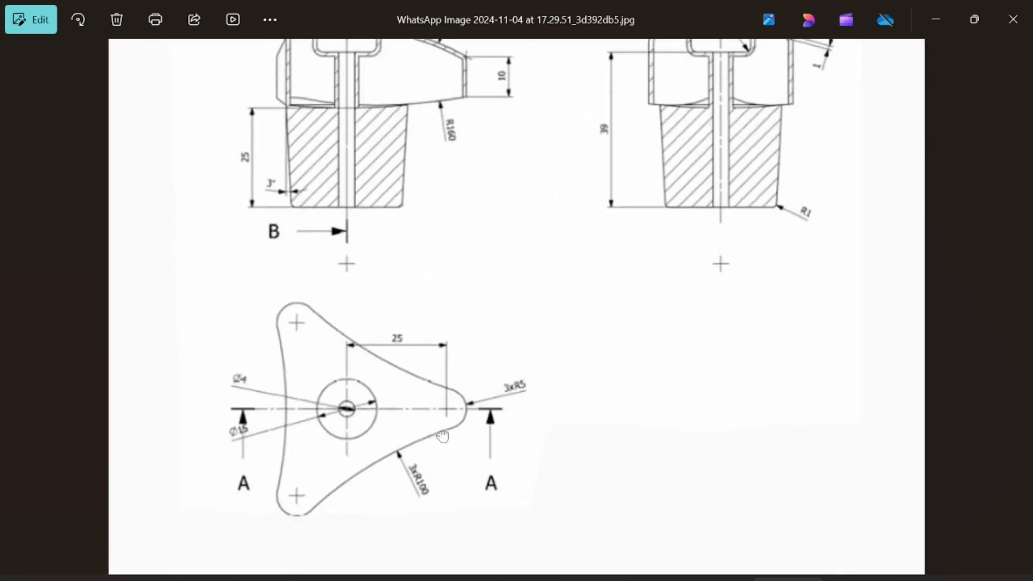
{"action": "scroll", "coordinate": [379, 340], "scroll_direction": "up", "scroll_amount": 5}
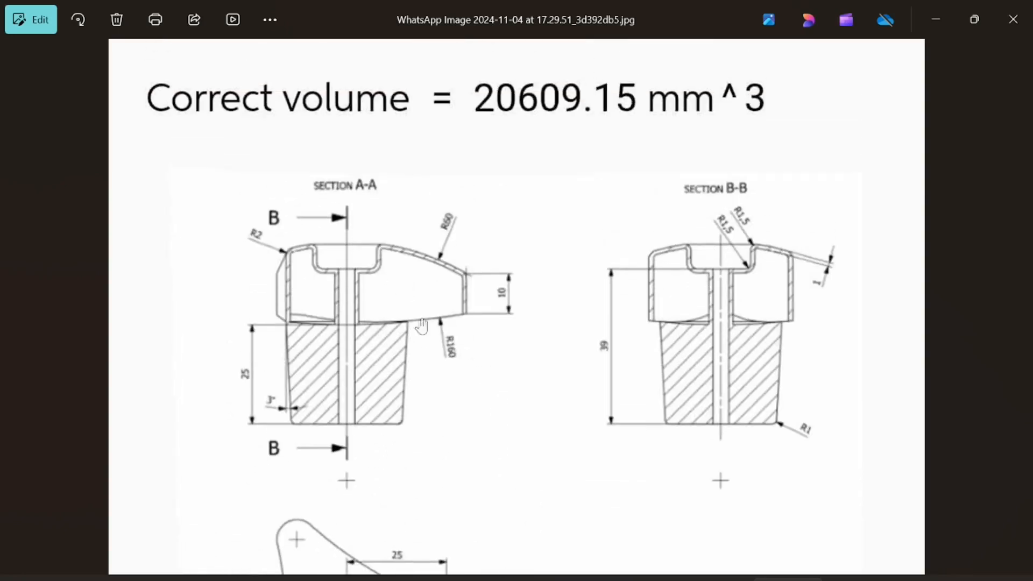
{"action": "scroll", "coordinate": [421, 325], "scroll_direction": "up", "scroll_amount": 1}
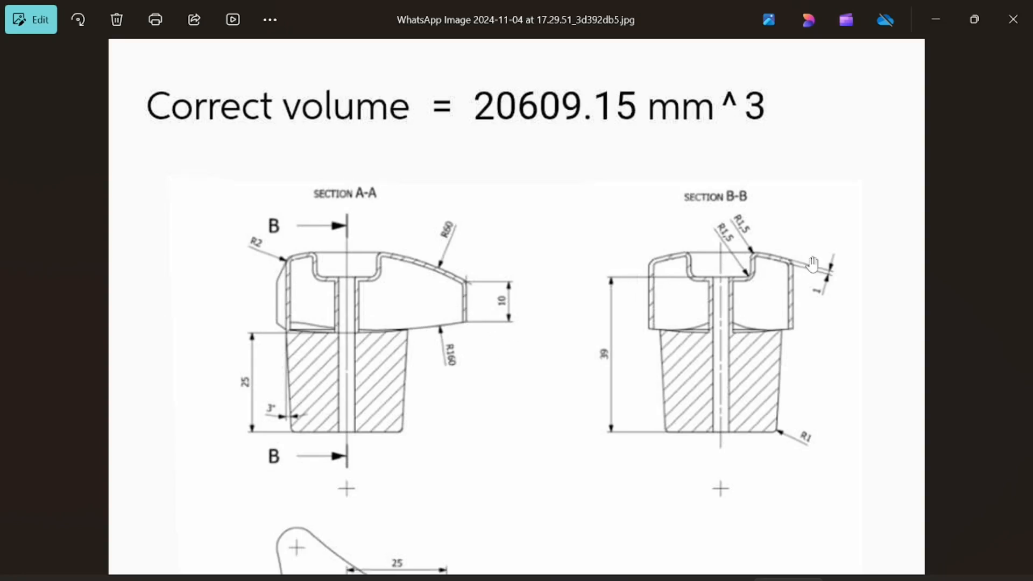
{"action": "scroll", "coordinate": [764, 291], "scroll_direction": "up", "scroll_amount": 3}
{"action": "scroll", "coordinate": [774, 339], "scroll_direction": "down", "scroll_amount": 3}
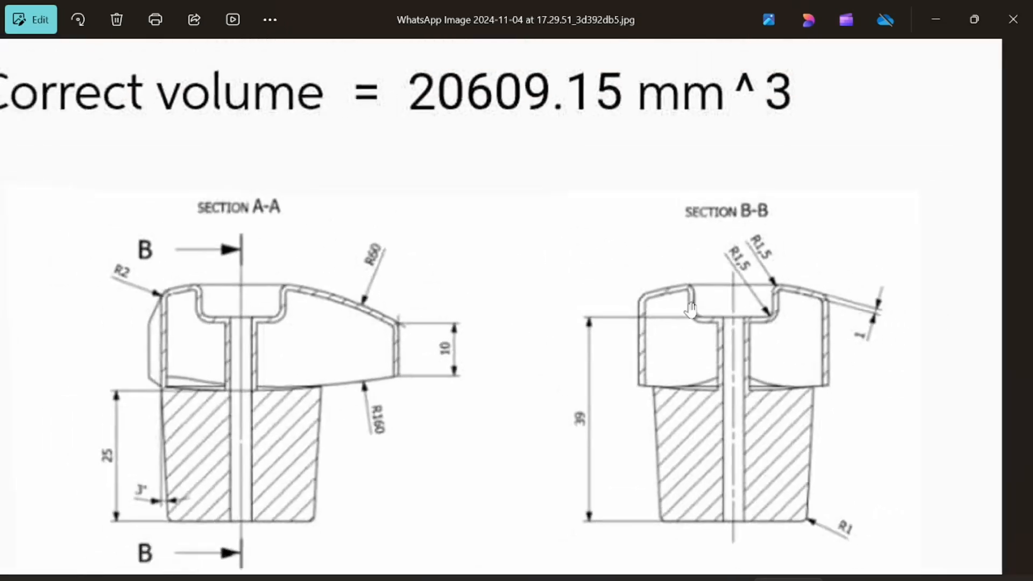
{"action": "left_click_drag", "start_coordinate": [676, 303], "coordinate": [680, 363]}
{"action": "scroll", "coordinate": [670, 310], "scroll_direction": "down", "scroll_amount": 2}
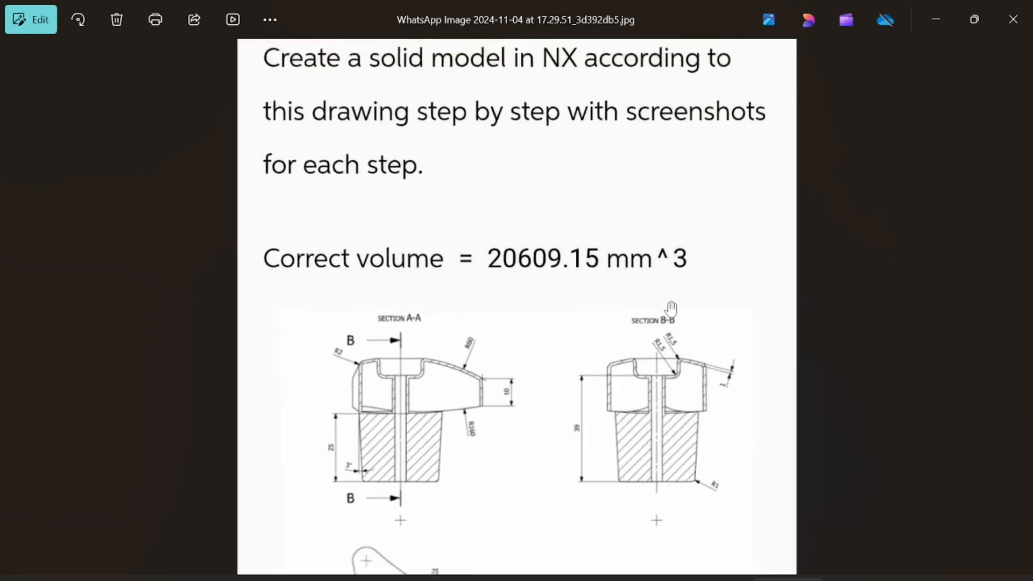
{"action": "scroll", "coordinate": [547, 274], "scroll_direction": "down", "scroll_amount": 2}
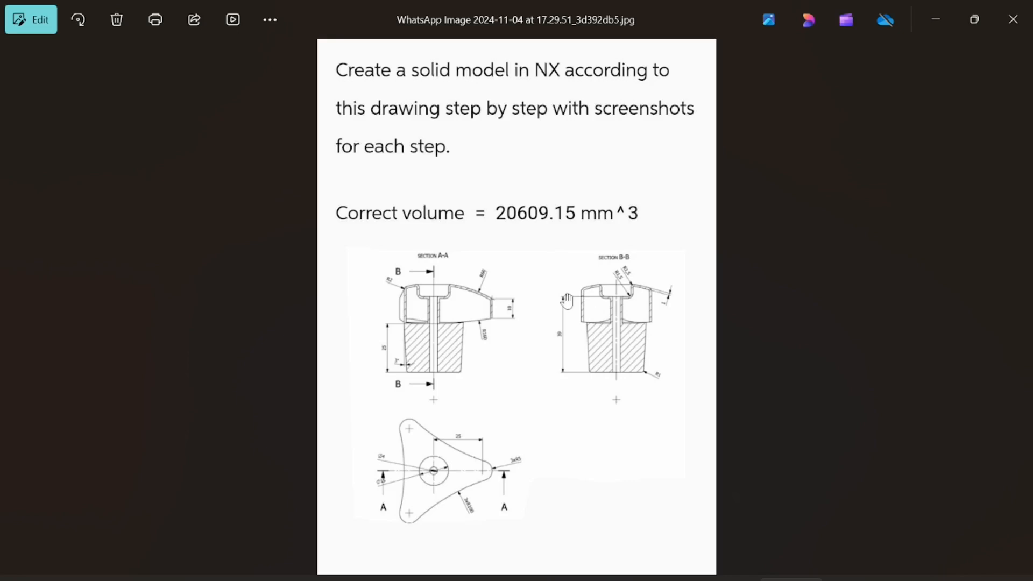
{"action": "scroll", "coordinate": [567, 301], "scroll_direction": "up", "scroll_amount": 1}
{"action": "scroll", "coordinate": [554, 221], "scroll_direction": "down", "scroll_amount": 1}
Create a new part document and set the units to MMGS (millimeter, gram, second).
{"action": "left_click", "coordinate": [935, 19]}
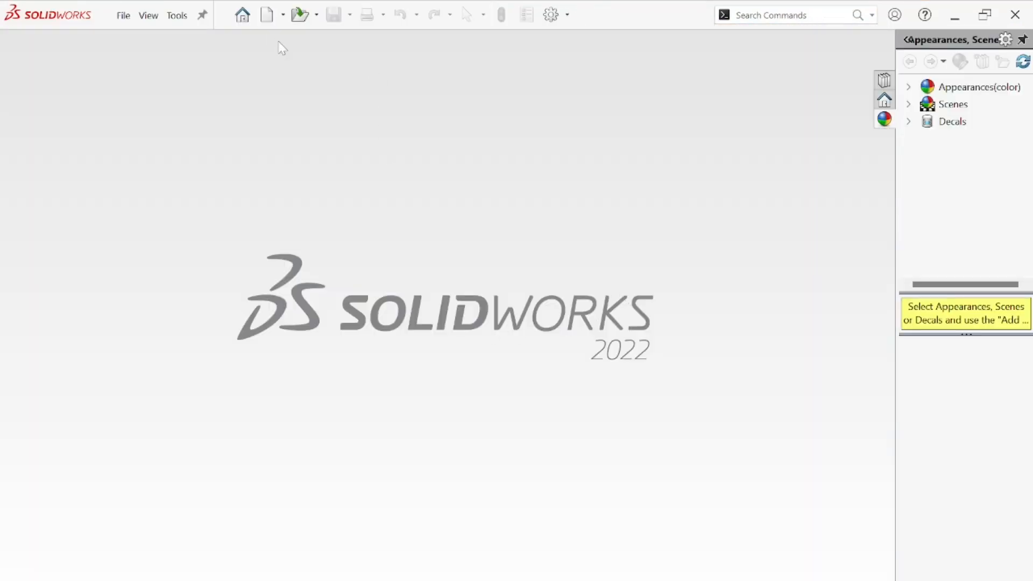
{"action": "left_click", "coordinate": [267, 14]}
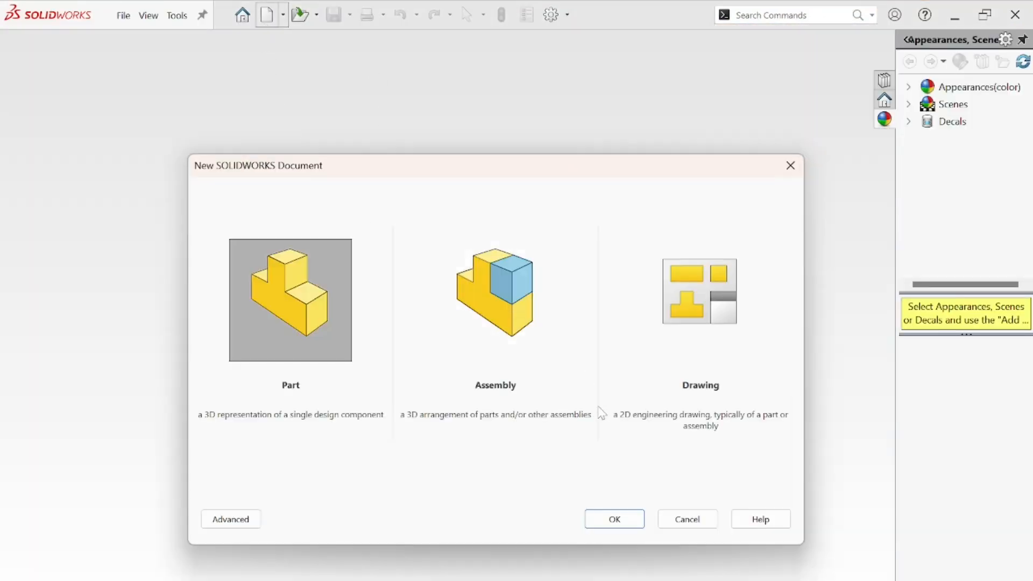
{"action": "left_click", "coordinate": [597, 518]}
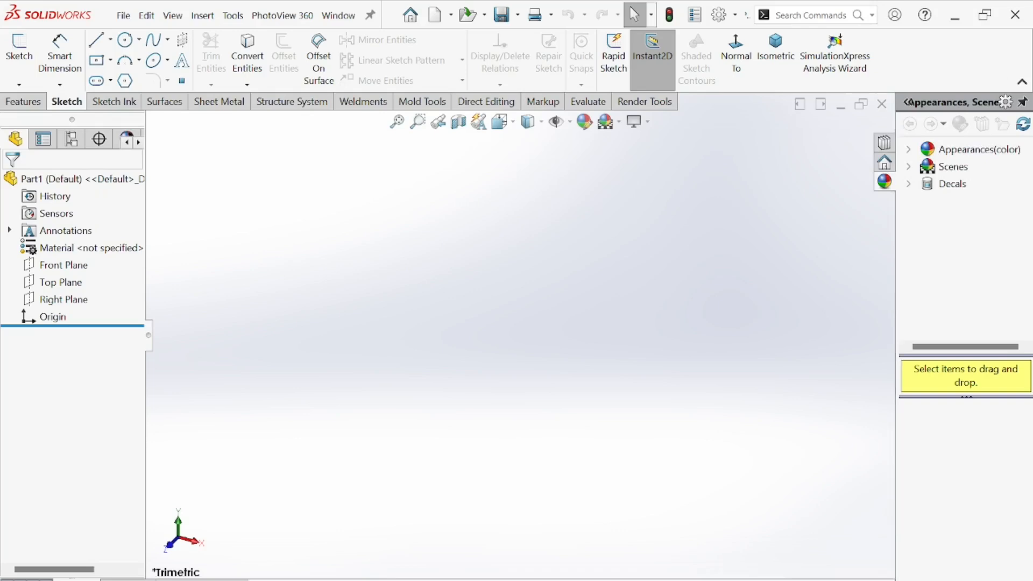
{"action": "left_click", "coordinate": [915, 578]}
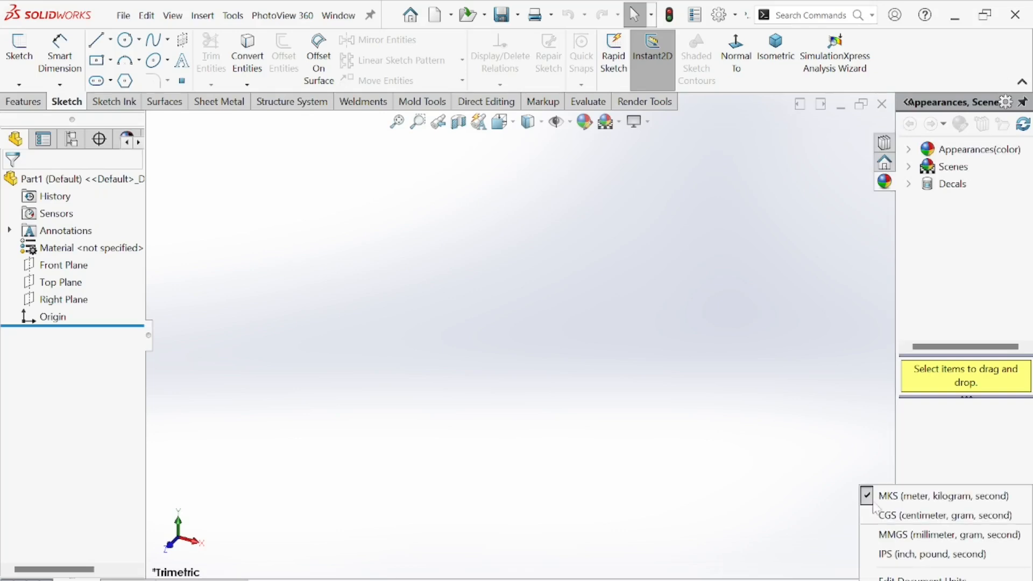
{"action": "left_click", "coordinate": [908, 537]}
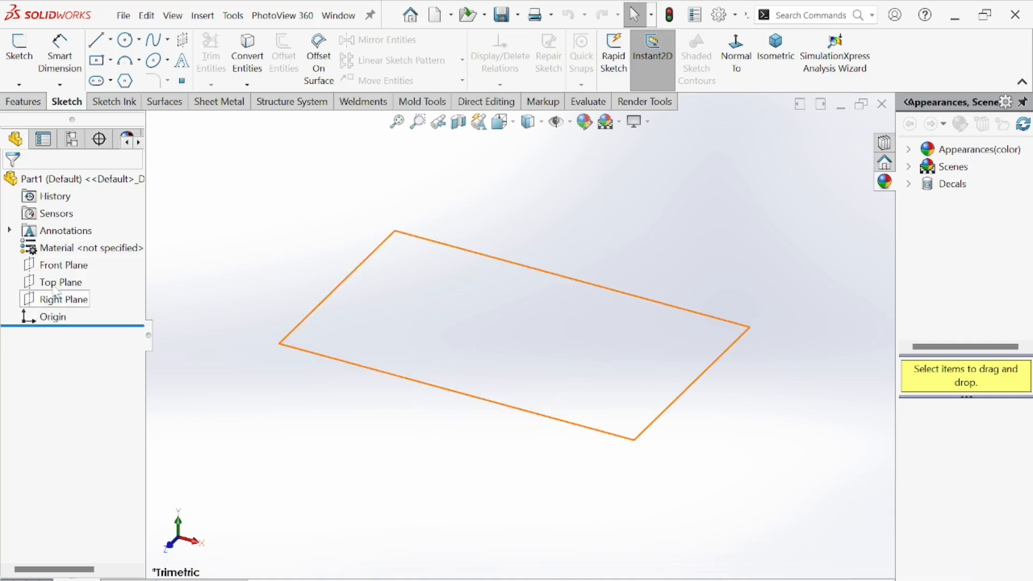
Start a sketch on the Front Plane, checking the top view of the reference drawing.
{"action": "left_click", "coordinate": [60, 265]}
{"action": "left_click", "coordinate": [73, 250]}
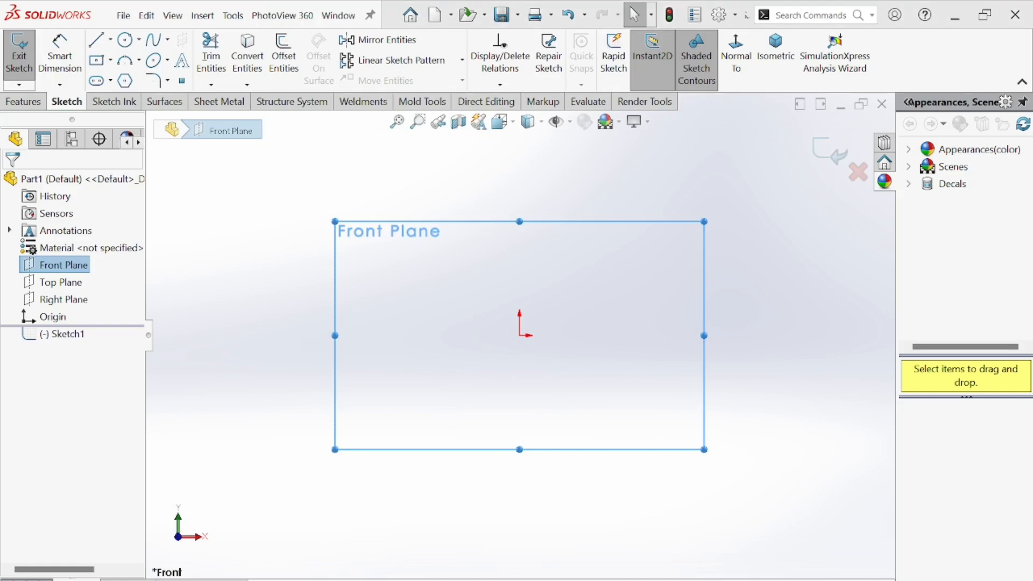
{"action": "key", "text": "alt+Tab"}
{"action": "scroll", "coordinate": [472, 416], "scroll_direction": "up", "scroll_amount": 5}
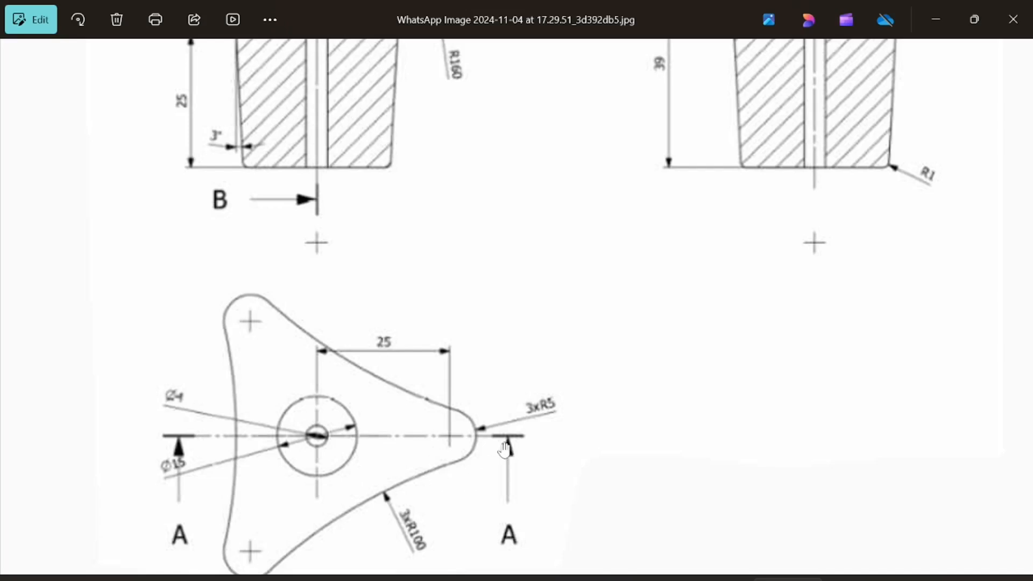
{"action": "mouse_move", "coordinate": [689, 580]}
{"action": "key", "text": "alt+Tab"}
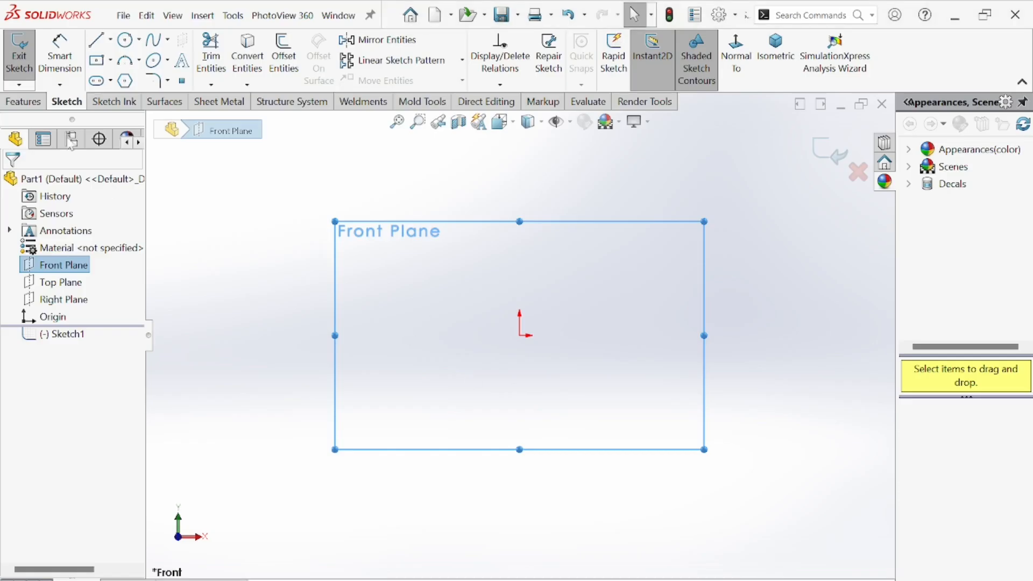
Draw a vertical centerline downward from the origin.
{"action": "left_click", "coordinate": [110, 39]}
{"action": "left_click", "coordinate": [129, 79]}
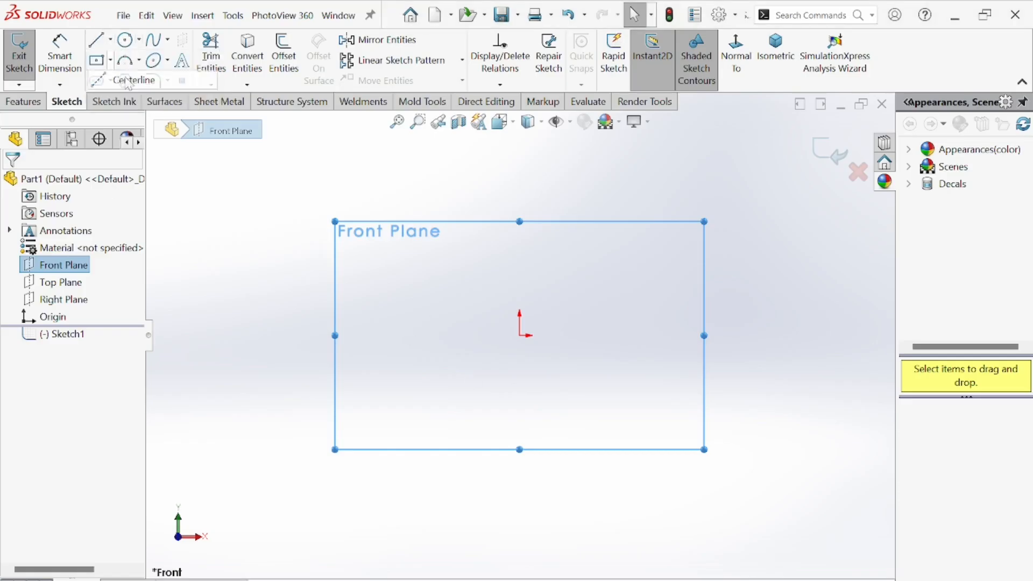
{"action": "left_click", "coordinate": [520, 335]}
{"action": "left_click", "coordinate": [520, 437]}
{"action": "right_click", "coordinate": [452, 308]}
{"action": "left_click", "coordinate": [486, 317]}
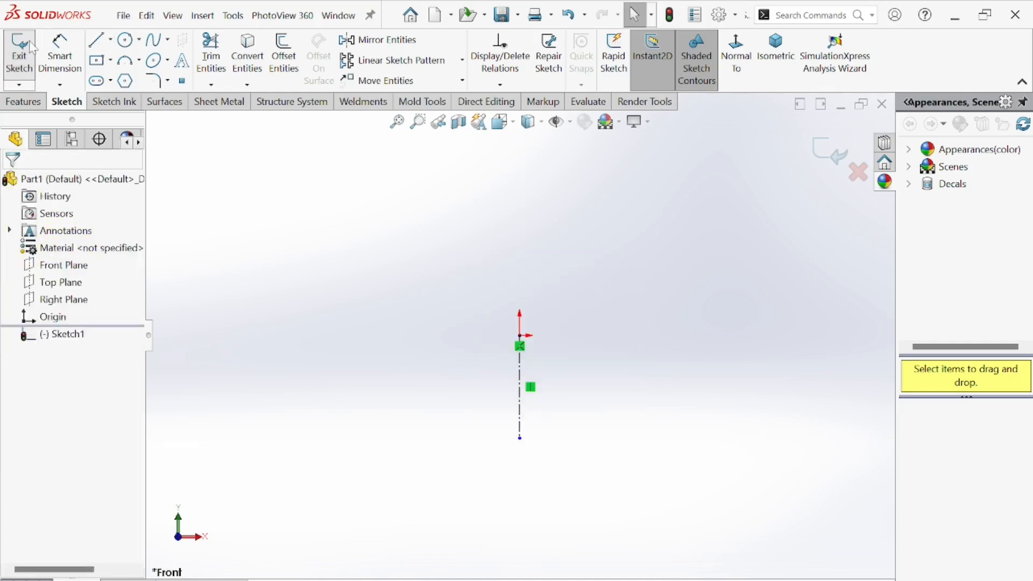
Draw a vertical line to the right of the centerline.
{"action": "left_click", "coordinate": [97, 39]}
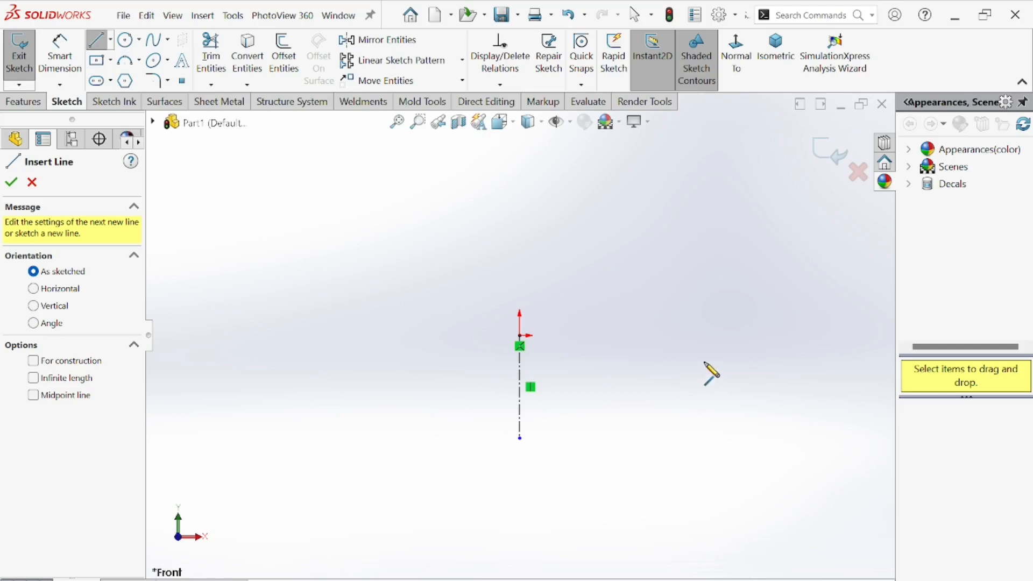
{"action": "left_click", "coordinate": [690, 335]}
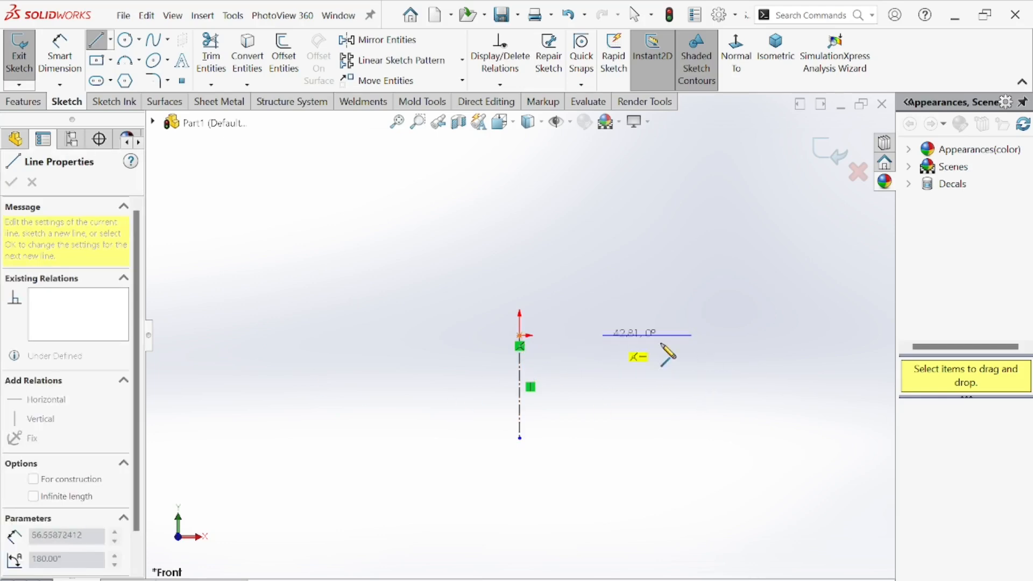
{"action": "left_click", "coordinate": [691, 399]}
{"action": "right_click", "coordinate": [641, 271]}
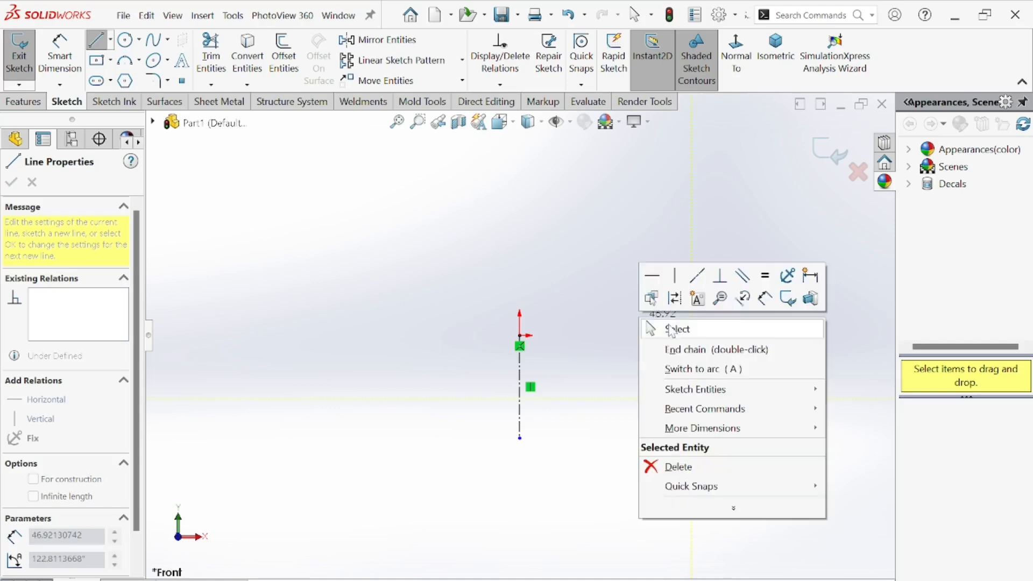
{"action": "left_click", "coordinate": [677, 327]}
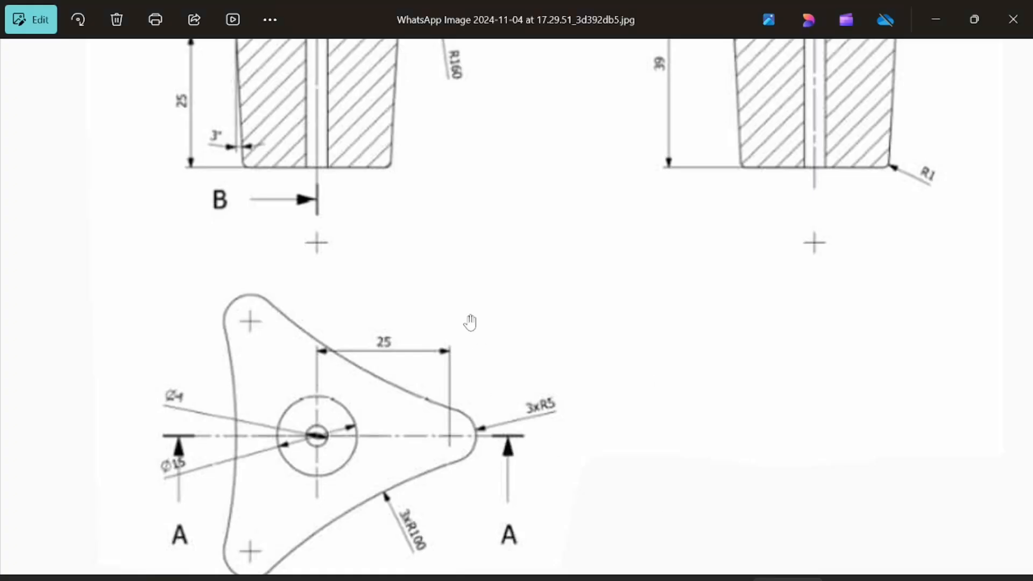
Dimension the vertical line's length to 10 mm.
{"action": "scroll", "coordinate": [465, 299], "scroll_direction": "up", "scroll_amount": 3}
{"action": "scroll", "coordinate": [459, 261], "scroll_direction": "down", "scroll_amount": 5}
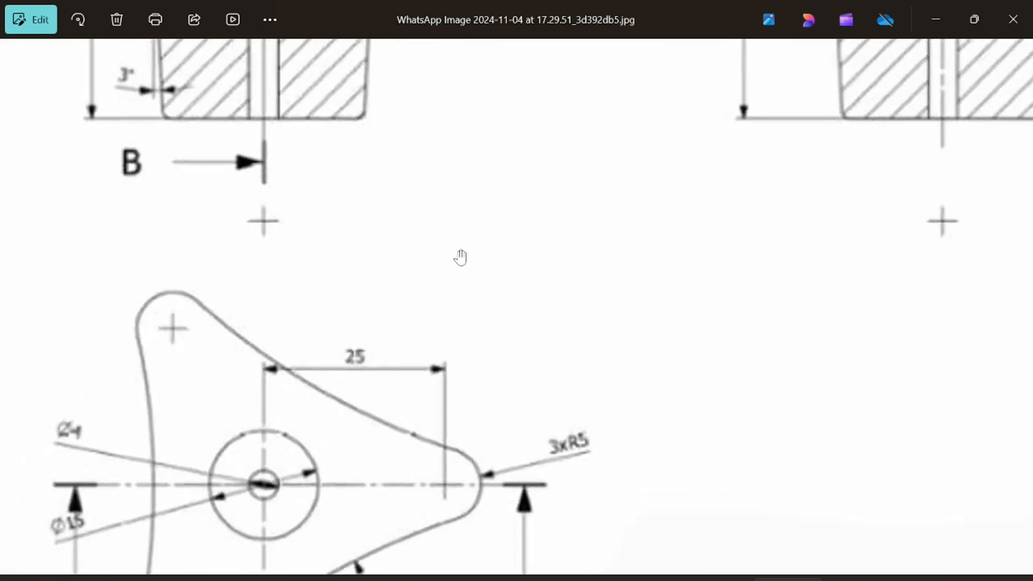
{"action": "left_click_drag", "start_coordinate": [467, 83], "coordinate": [486, 280]}
{"action": "scroll", "coordinate": [485, 280], "scroll_direction": "up", "scroll_amount": 5}
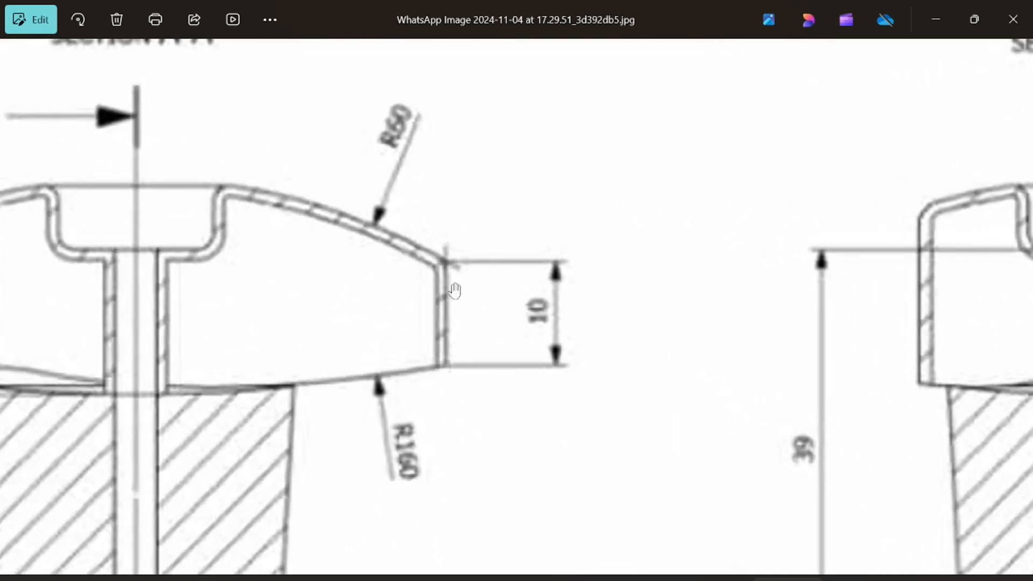
{"action": "scroll", "coordinate": [486, 280], "scroll_direction": "down", "scroll_amount": 2}
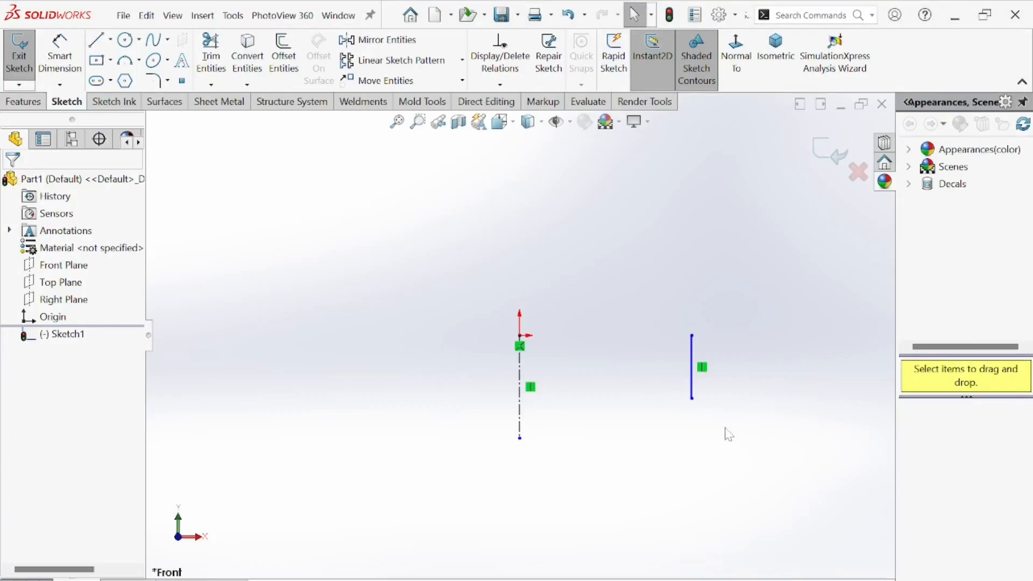
{"action": "left_click", "coordinate": [80, 53]}
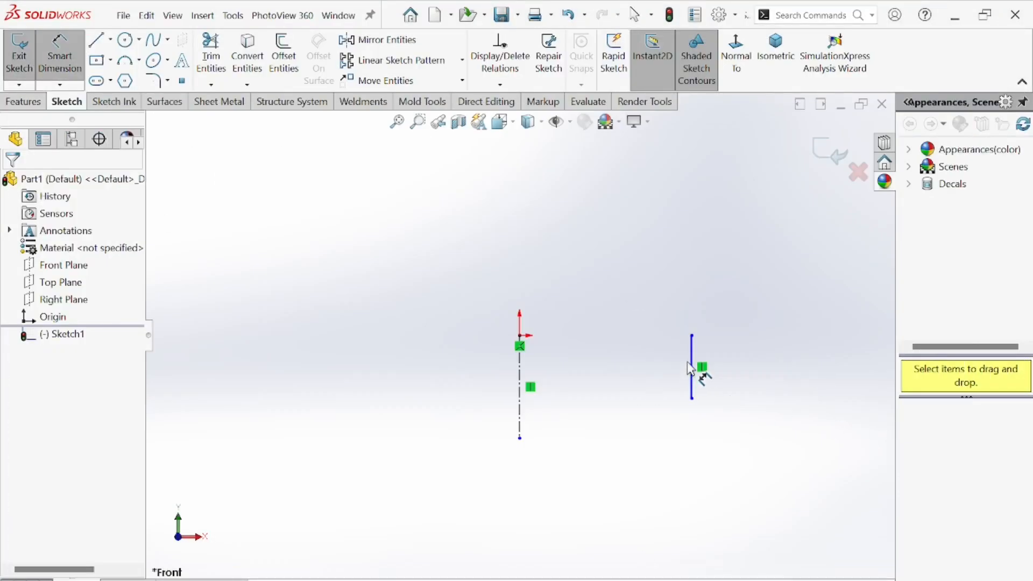
{"action": "left_click", "coordinate": [693, 369]}
{"action": "left_click", "coordinate": [761, 378]}
{"action": "type", "text": "10"}
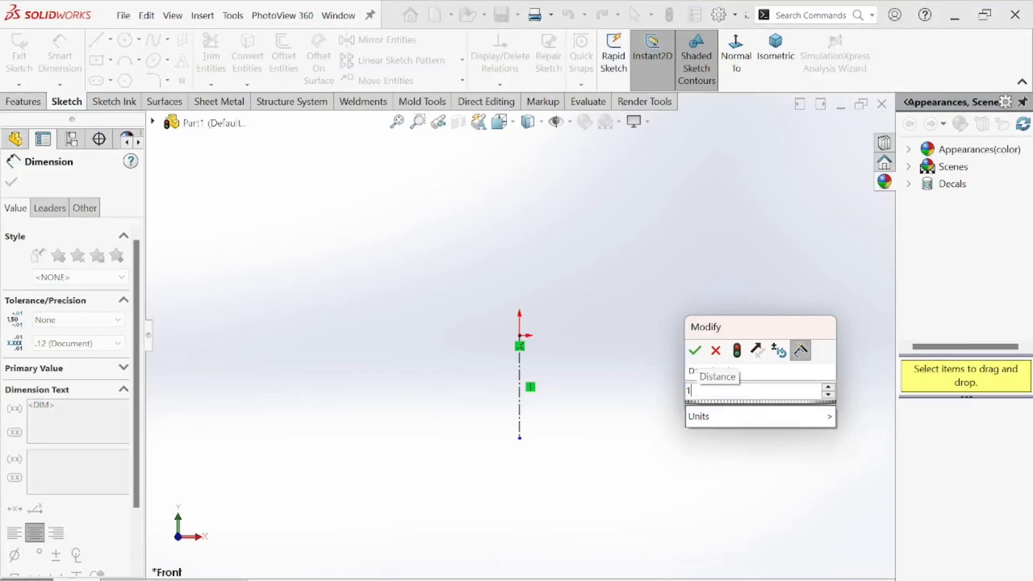
{"action": "key", "text": "Return"}
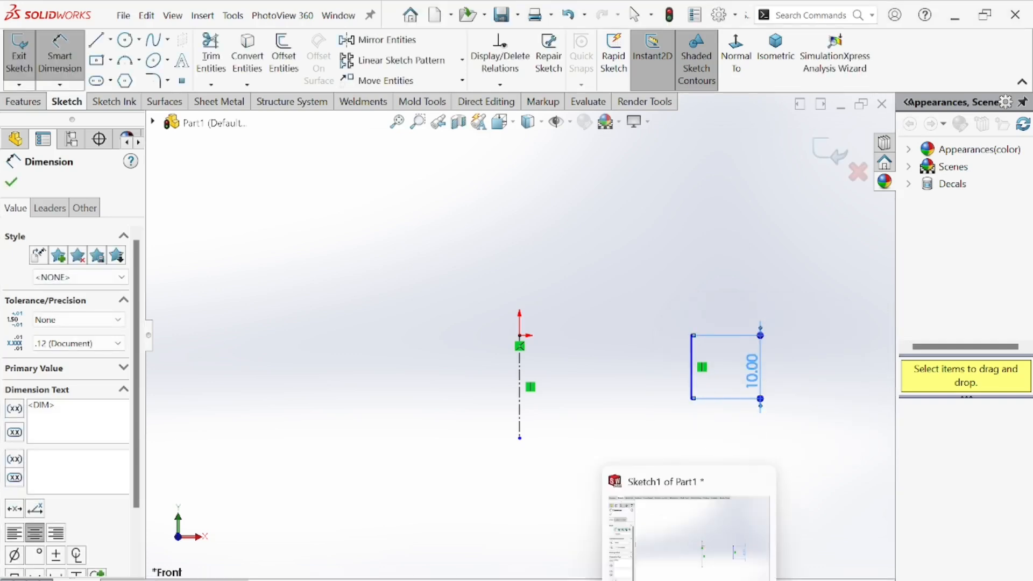
Examine section A-A and the top view of the reference drawing.
{"action": "key", "text": "alt+Tab"}
{"action": "left_click_drag", "start_coordinate": [165, 278], "coordinate": [344, 398]}
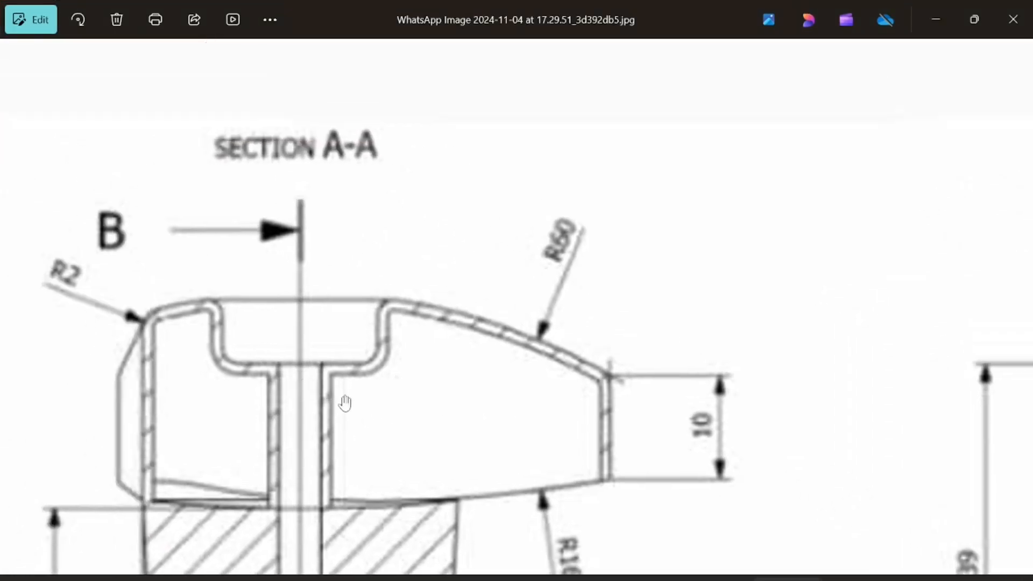
{"action": "scroll", "coordinate": [621, 417], "scroll_direction": "down", "scroll_amount": 5}
{"action": "scroll", "coordinate": [576, 500], "scroll_direction": "up", "scroll_amount": 5}
{"action": "scroll", "coordinate": [434, 439], "scroll_direction": "down", "scroll_amount": 1}
{"action": "left_click_drag", "start_coordinate": [440, 503], "coordinate": [441, 210]}
{"action": "scroll", "coordinate": [472, 372], "scroll_direction": "up", "scroll_amount": 3}
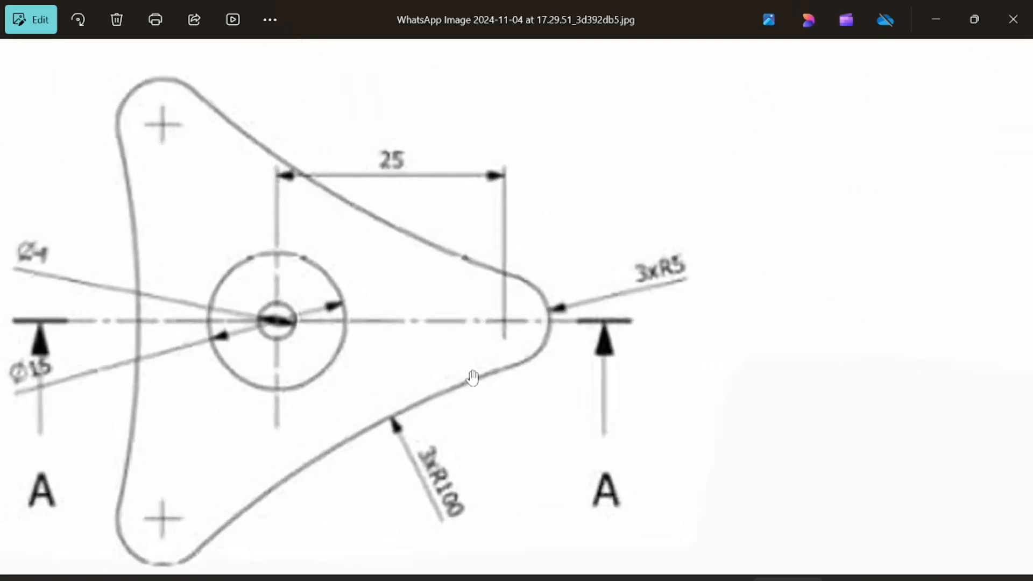
{"action": "left_click_drag", "start_coordinate": [476, 381], "coordinate": [521, 452]}
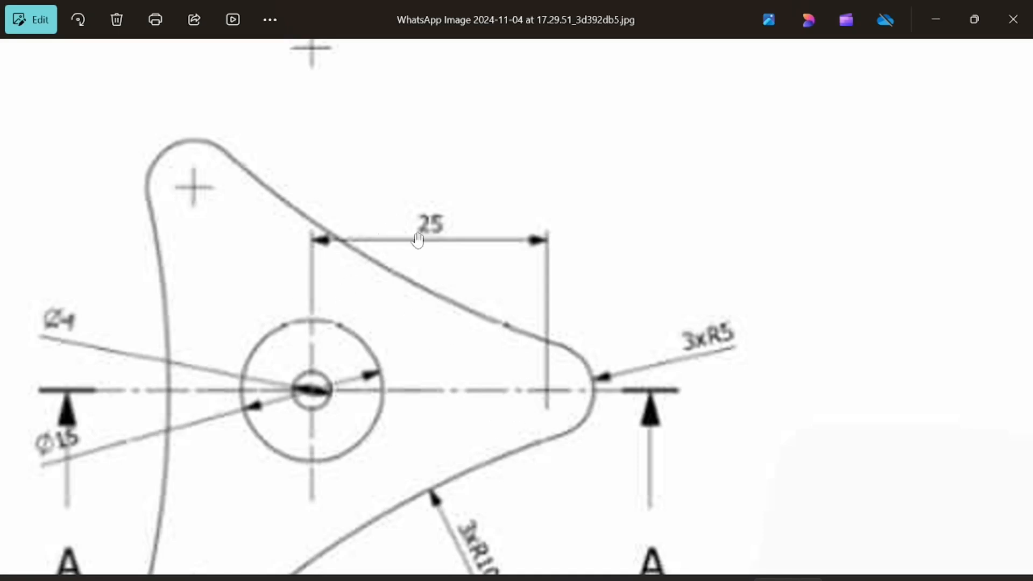
{"action": "key", "text": "alt+Tab"}
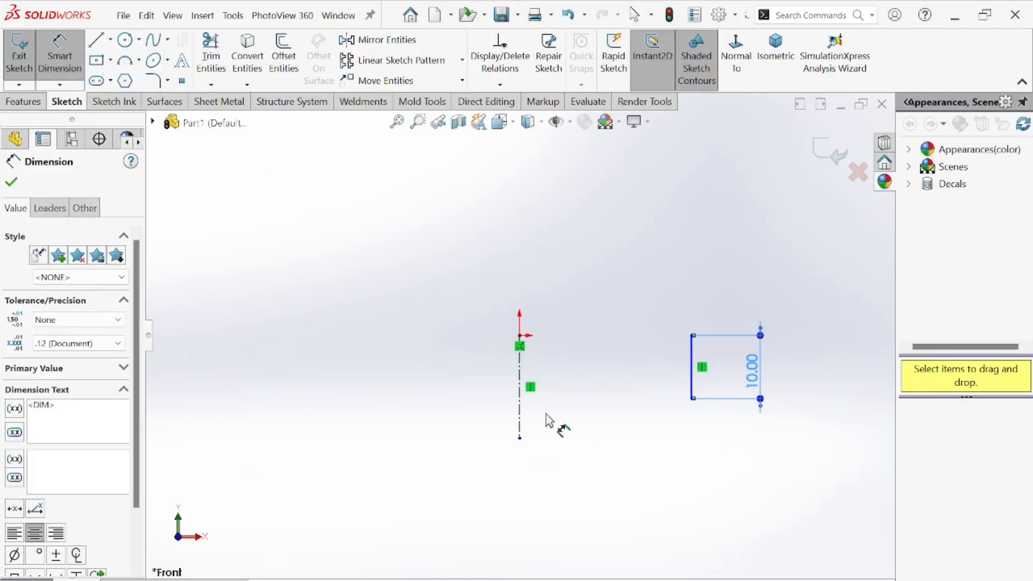
Dimension the horizontal distance between the centerline and the vertical line as 30 mm.
{"action": "left_click", "coordinate": [520, 370]}
{"action": "left_click", "coordinate": [692, 376]}
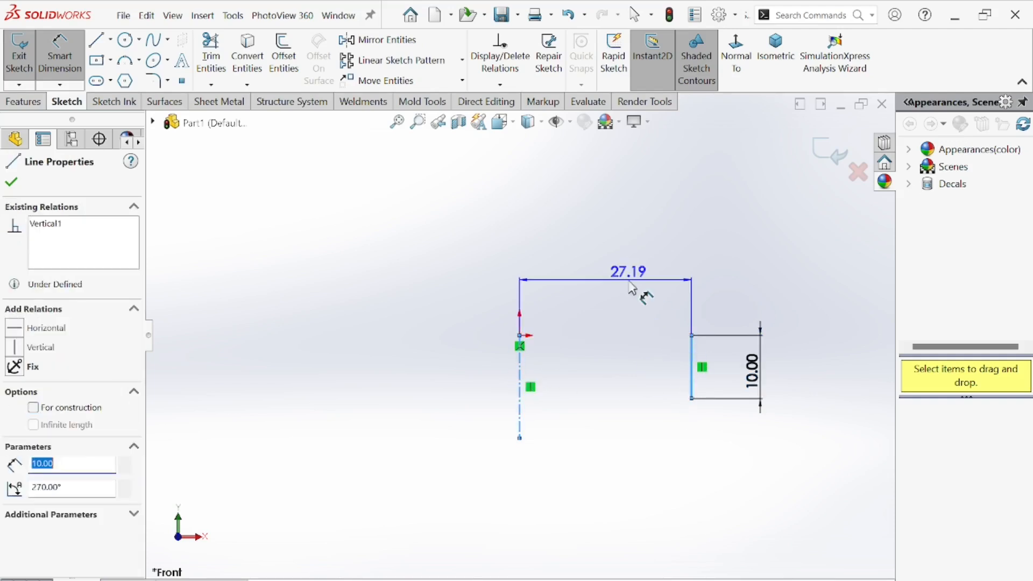
{"action": "left_click", "coordinate": [635, 305]}
{"action": "type", "text": "30"}
{"action": "key", "text": "Return"}
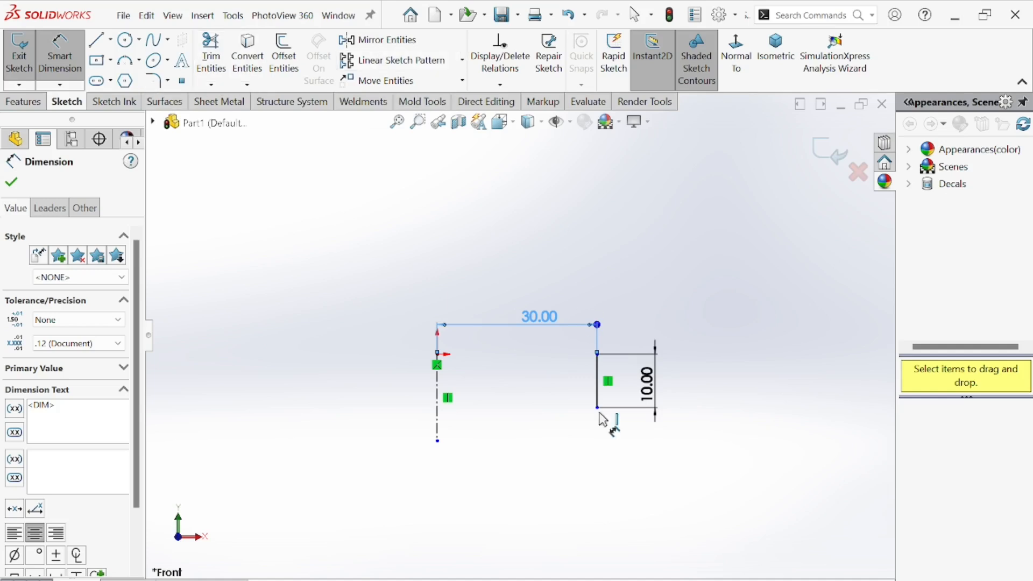
Mirror the vertical line about the centerline to create a copy on the opposite side.
{"action": "scroll", "coordinate": [520, 335], "scroll_direction": "up", "scroll_amount": 4}
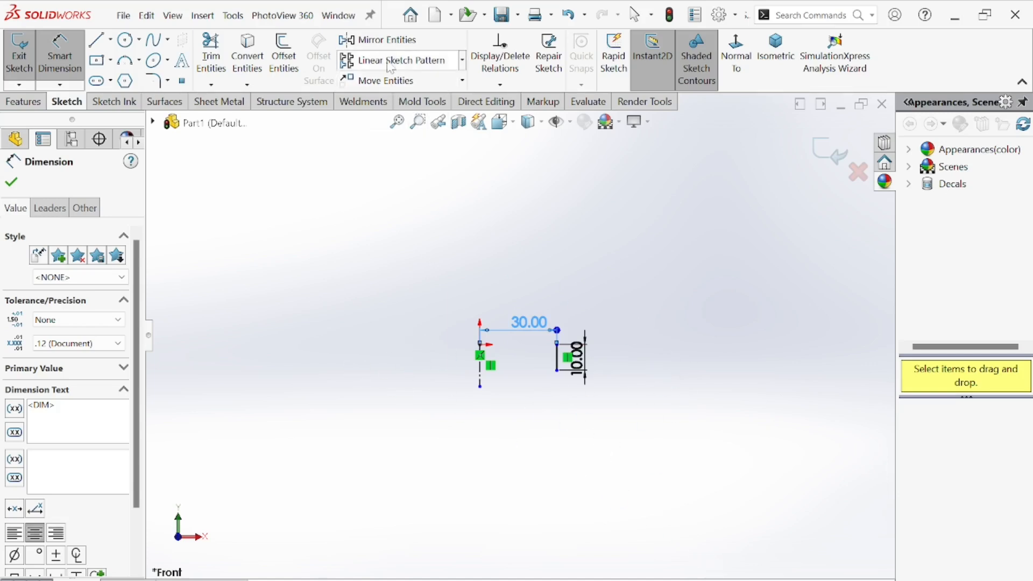
{"action": "left_click", "coordinate": [380, 40]}
{"action": "left_click_drag", "start_coordinate": [540, 295], "coordinate": [622, 437]}
{"action": "left_click", "coordinate": [73, 375]}
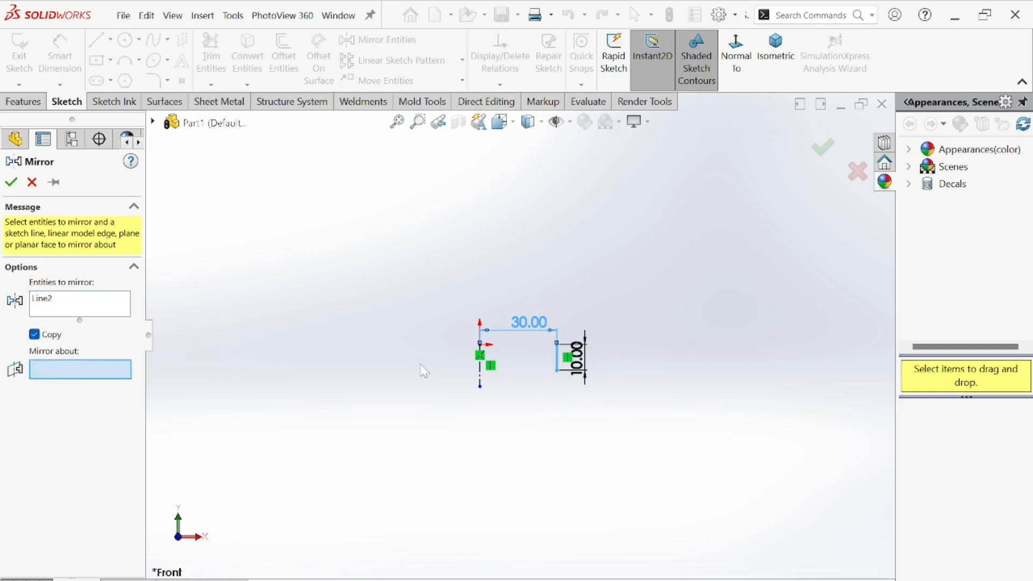
{"action": "left_click", "coordinate": [483, 375]}
{"action": "scroll", "coordinate": [483, 376], "scroll_direction": "down", "scroll_amount": 5}
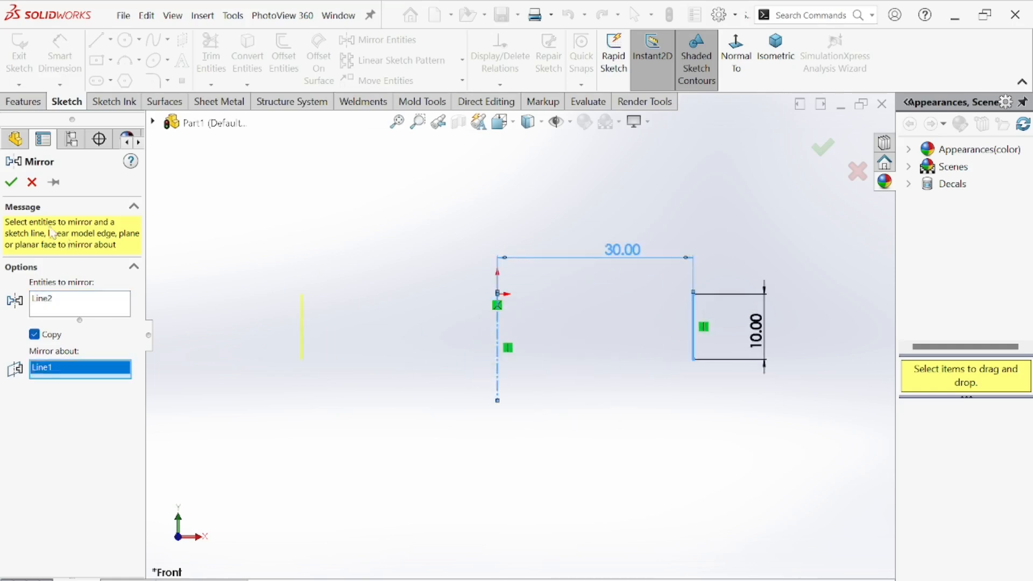
{"action": "left_click", "coordinate": [11, 183]}
{"action": "scroll", "coordinate": [476, 318], "scroll_direction": "up", "scroll_amount": 3}
{"action": "scroll", "coordinate": [479, 320], "scroll_direction": "down", "scroll_amount": 2}
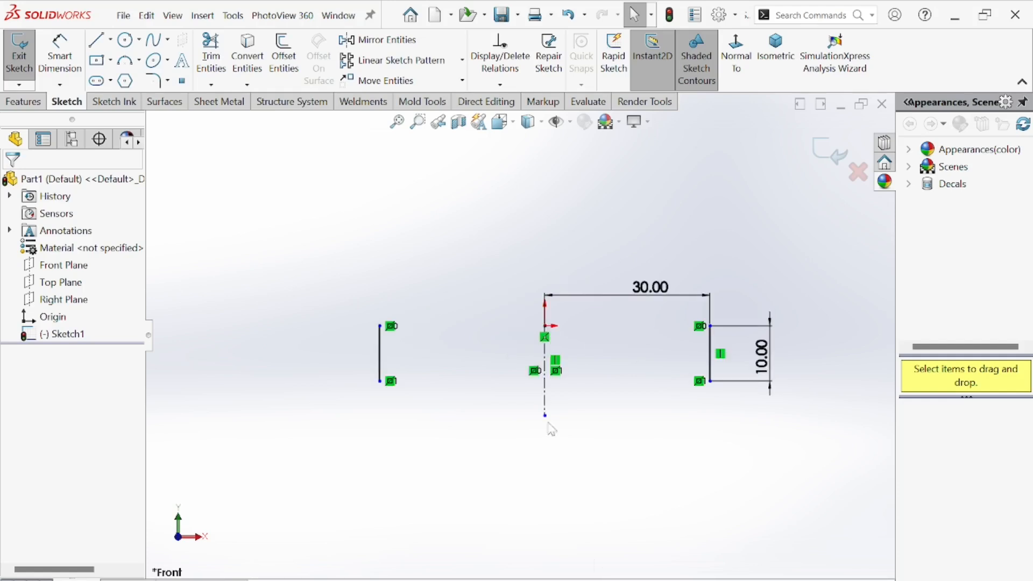
Examine the arc radii in section A-A of the reference drawing.
{"action": "key", "text": "alt+Tab"}
{"action": "scroll", "coordinate": [586, 327], "scroll_direction": "up", "scroll_amount": 5}
{"action": "scroll", "coordinate": [520, 289], "scroll_direction": "down", "scroll_amount": 1}
{"action": "scroll", "coordinate": [520, 289], "scroll_direction": "down", "scroll_amount": 4}
{"action": "left_click_drag", "start_coordinate": [491, 223], "coordinate": [500, 505]}
{"action": "scroll", "coordinate": [455, 261], "scroll_direction": "down", "scroll_amount": 1}
{"action": "left_click_drag", "start_coordinate": [466, 288], "coordinate": [484, 357]}
{"action": "scroll", "coordinate": [418, 195], "scroll_direction": "up", "scroll_amount": 2}
{"action": "left_click_drag", "start_coordinate": [419, 194], "coordinate": [474, 287]}
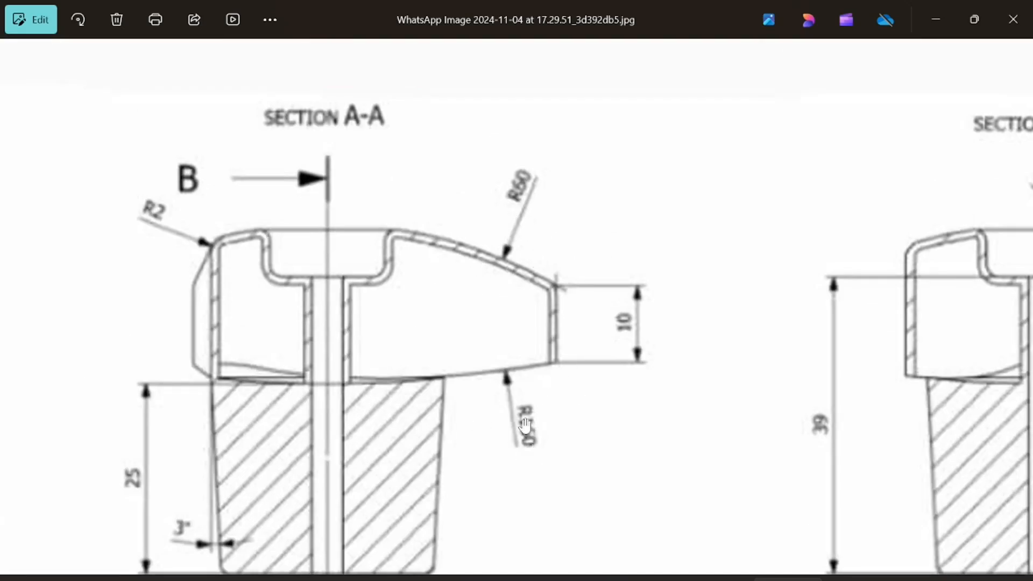
{"action": "left_click", "coordinate": [637, 579]}
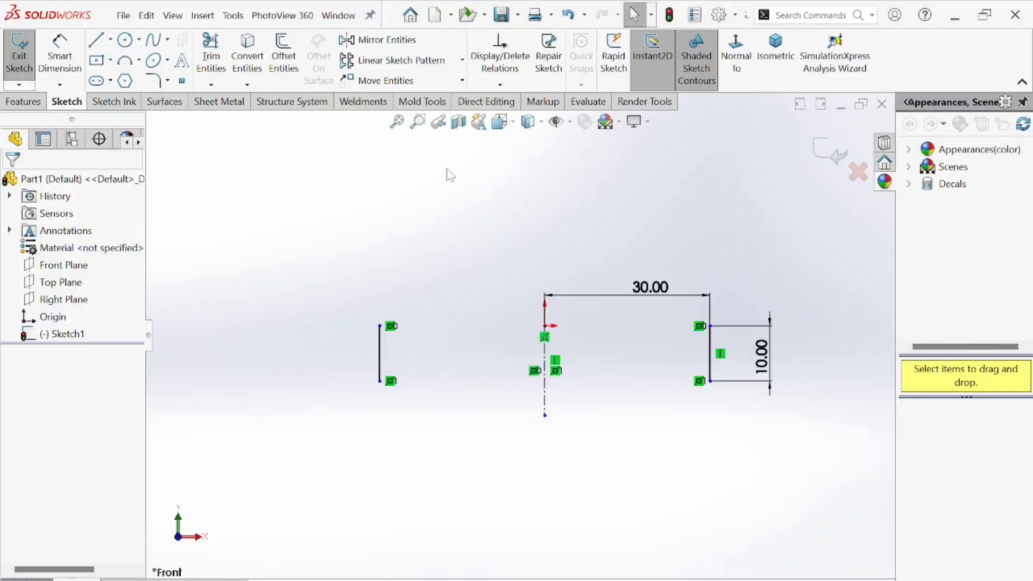
Draw 3-point arcs joining the top ends and the bottom ends of the two vertical lines.
{"action": "left_click", "coordinate": [138, 61]}
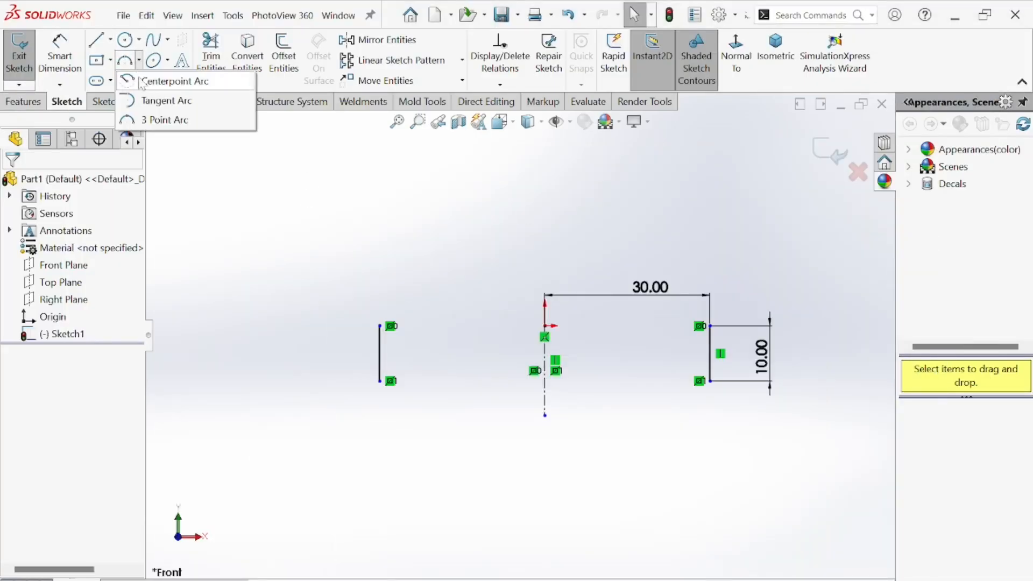
{"action": "left_click", "coordinate": [166, 120]}
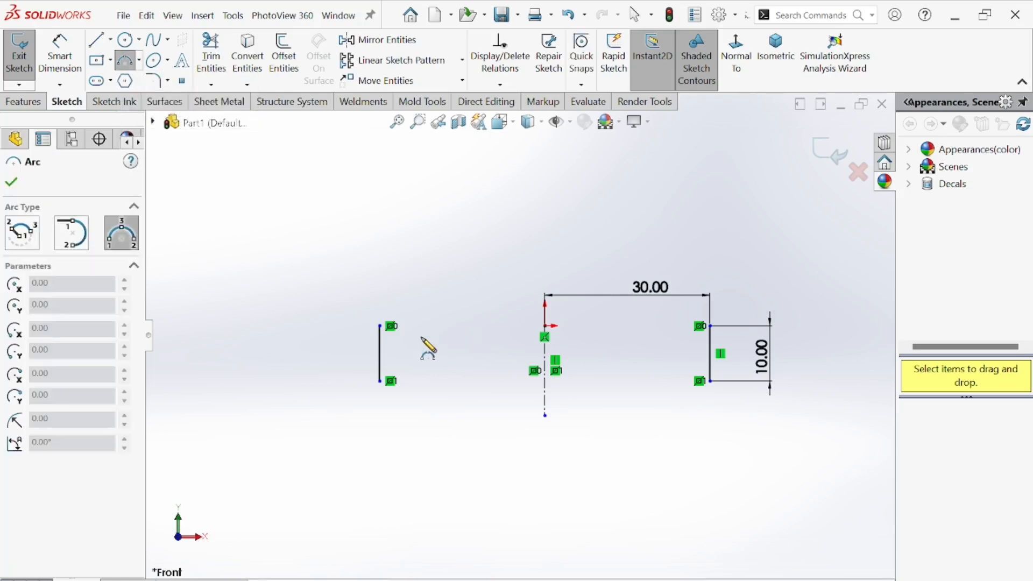
{"action": "left_click", "coordinate": [379, 326]}
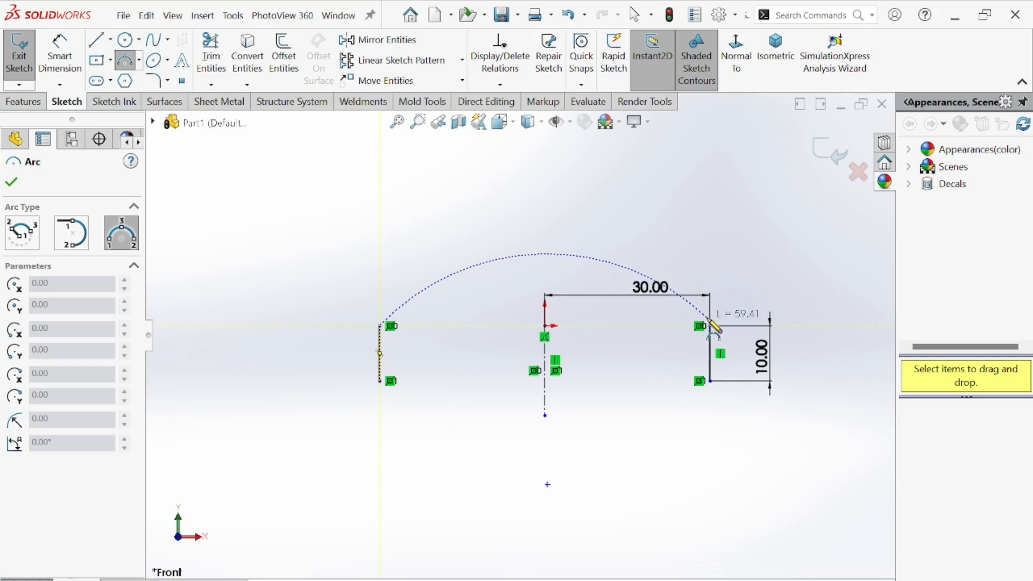
{"action": "left_click", "coordinate": [709, 326]}
{"action": "left_click", "coordinate": [617, 318]}
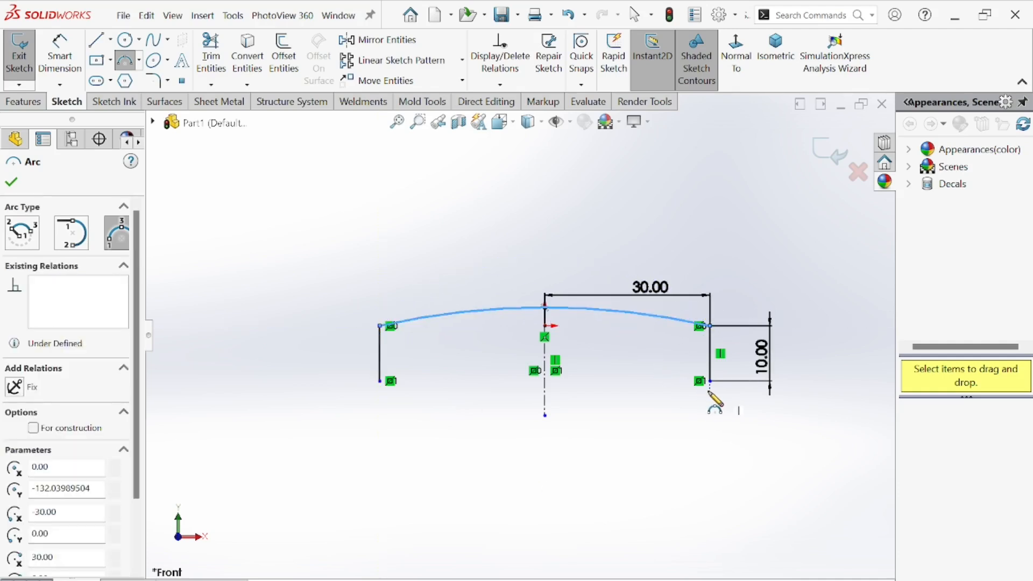
{"action": "left_click", "coordinate": [710, 382]}
{"action": "left_click", "coordinate": [380, 381]}
{"action": "left_click", "coordinate": [481, 407]}
{"action": "right_click", "coordinate": [274, 209]}
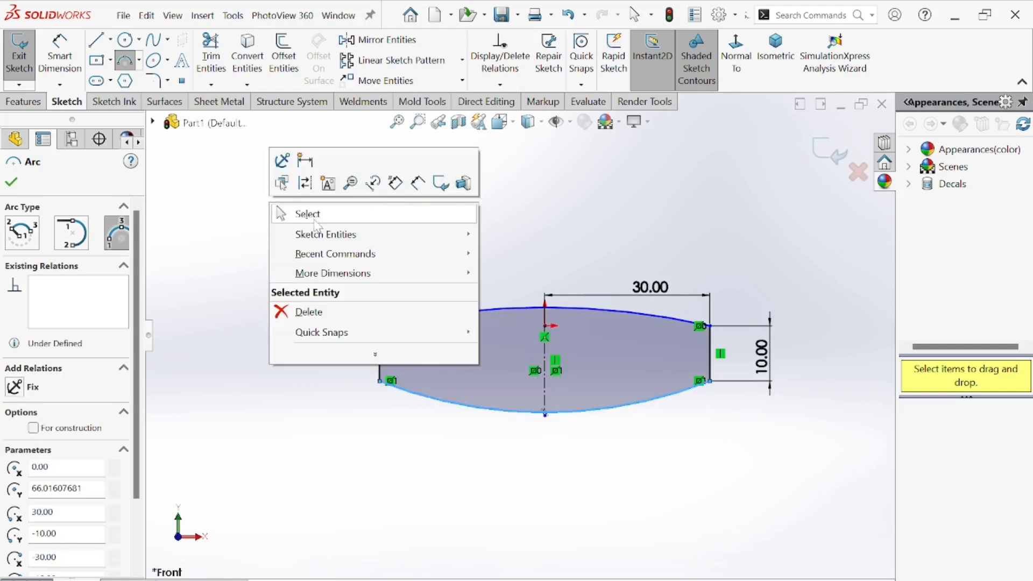
{"action": "left_click", "coordinate": [307, 212]}
Try to dimension the top arc's radius as 60 mm, then undo and delete that radius dimension.
{"action": "left_click", "coordinate": [60, 53]}
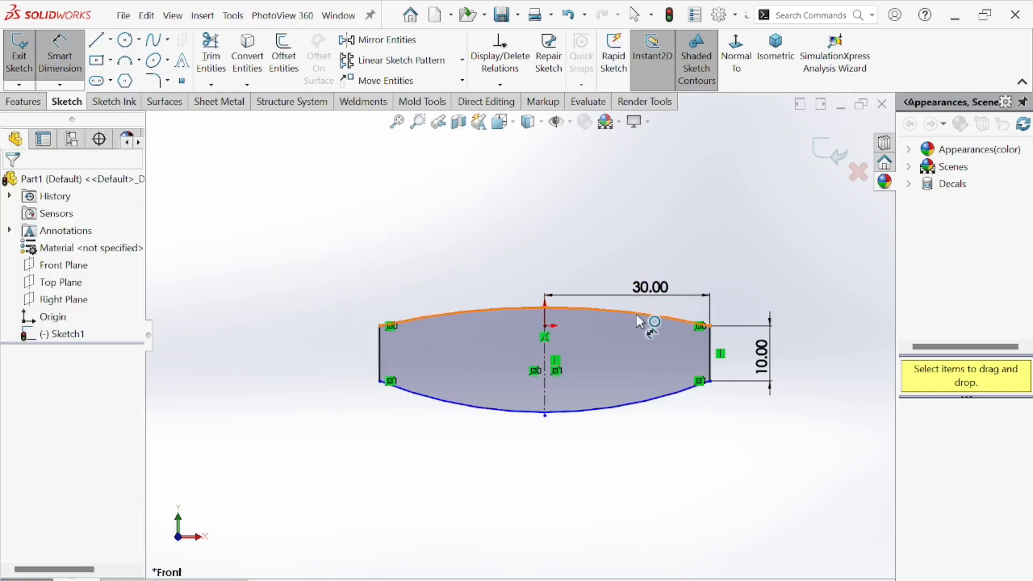
{"action": "left_click", "coordinate": [614, 310]}
{"action": "left_click", "coordinate": [624, 193]}
{"action": "type", "text": "60"}
{"action": "key", "text": "Return"}
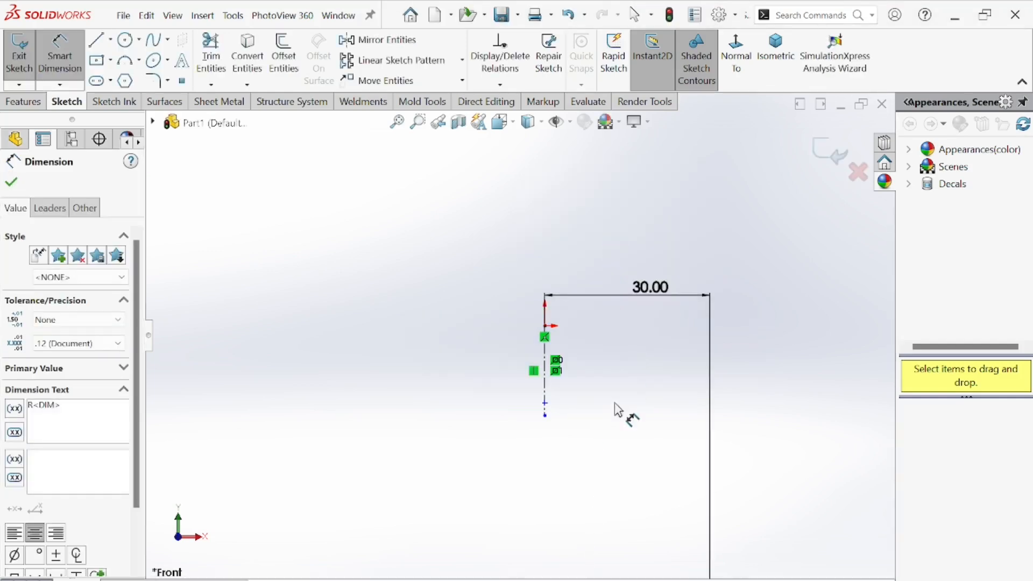
{"action": "scroll", "coordinate": [619, 366], "scroll_direction": "up", "scroll_amount": 1}
{"action": "scroll", "coordinate": [582, 473], "scroll_direction": "down", "scroll_amount": 4}
{"action": "key", "text": "ctrl+z"}
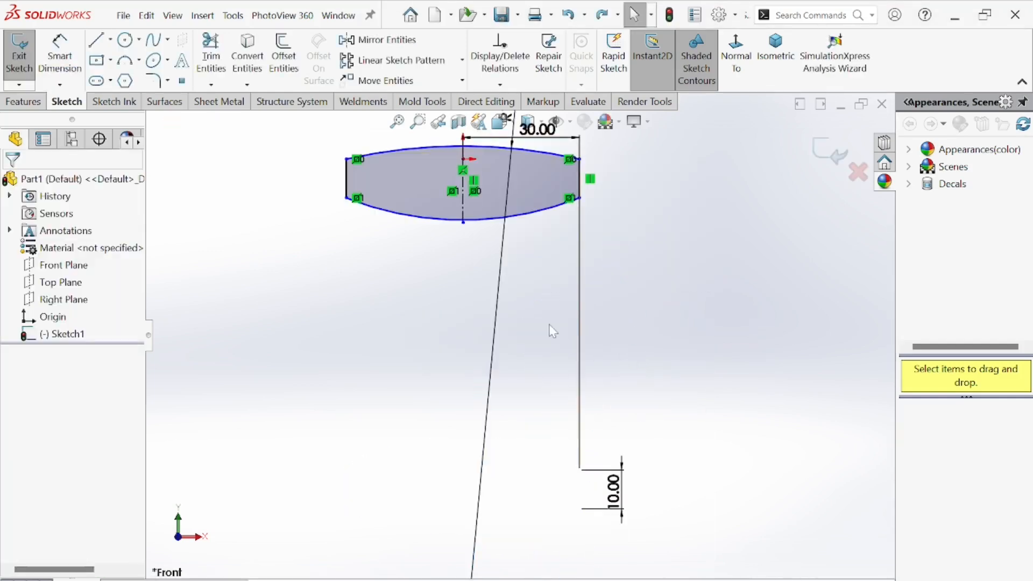
{"action": "scroll", "coordinate": [561, 342], "scroll_direction": "up", "scroll_amount": 6}
{"action": "scroll", "coordinate": [548, 276], "scroll_direction": "down", "scroll_amount": 5}
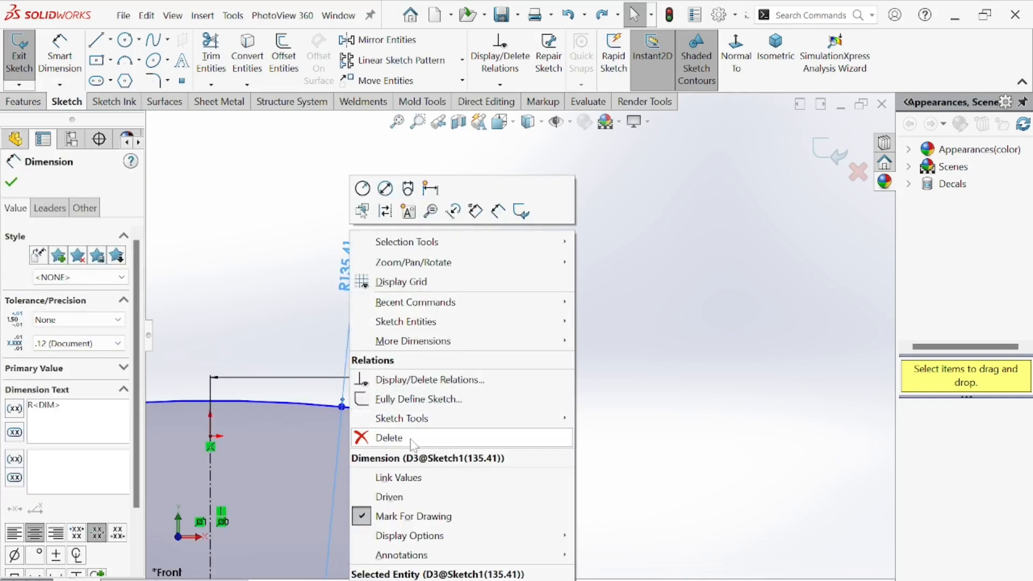
{"action": "left_click", "coordinate": [389, 437]}
{"action": "scroll", "coordinate": [405, 426], "scroll_direction": "down", "scroll_amount": 3}
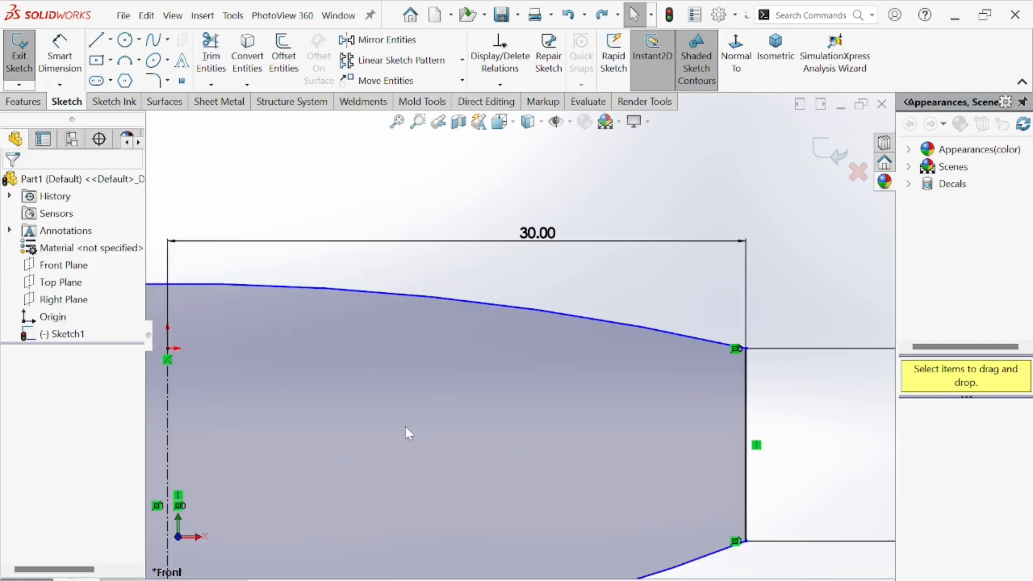
Make the top arc's right endpoint horizontal with its point on the centerline.
{"action": "left_click", "coordinate": [749, 350]}
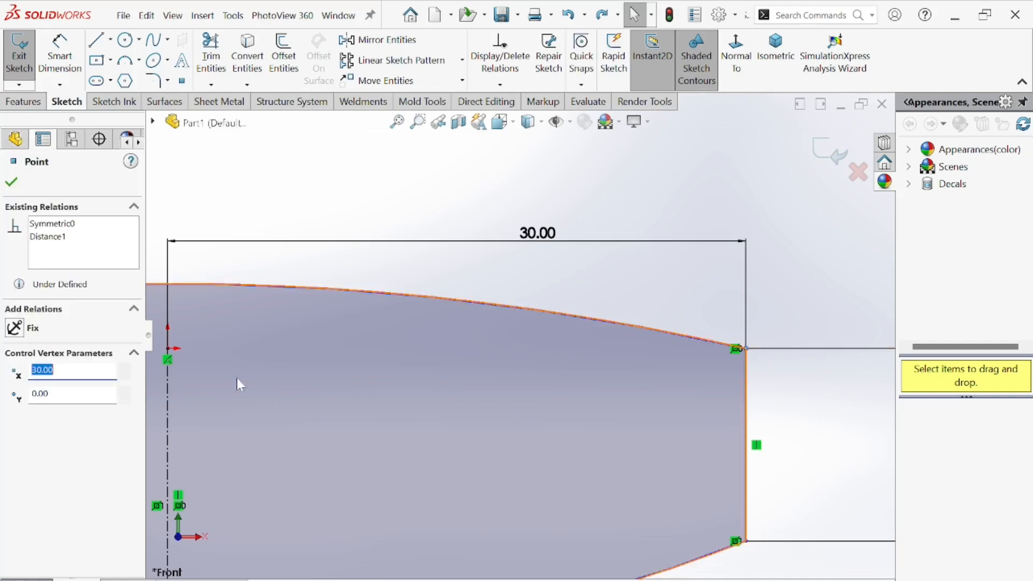
{"action": "left_click", "coordinate": [169, 349], "text": "ctrl"}
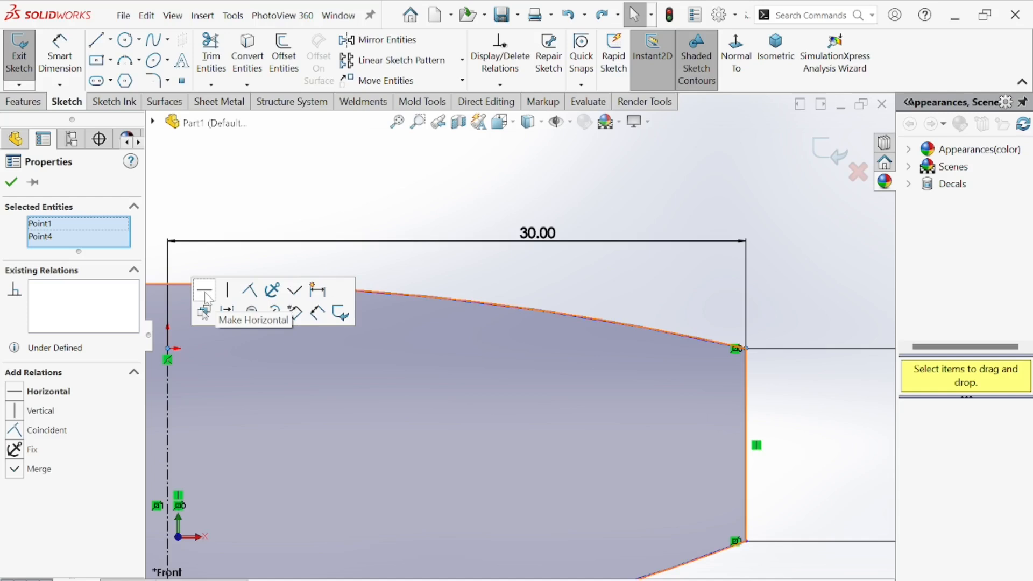
{"action": "left_click", "coordinate": [204, 291]}
Dimension the top arc's radius as 60 mm.
{"action": "scroll", "coordinate": [519, 335], "scroll_direction": "up", "scroll_amount": 3}
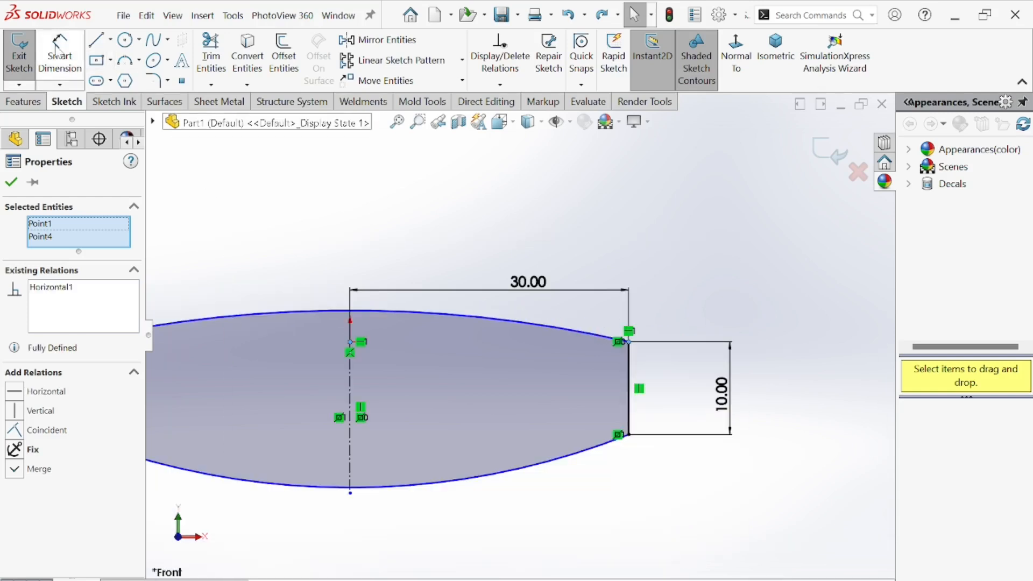
{"action": "left_click", "coordinate": [69, 38]}
{"action": "left_click", "coordinate": [497, 324]}
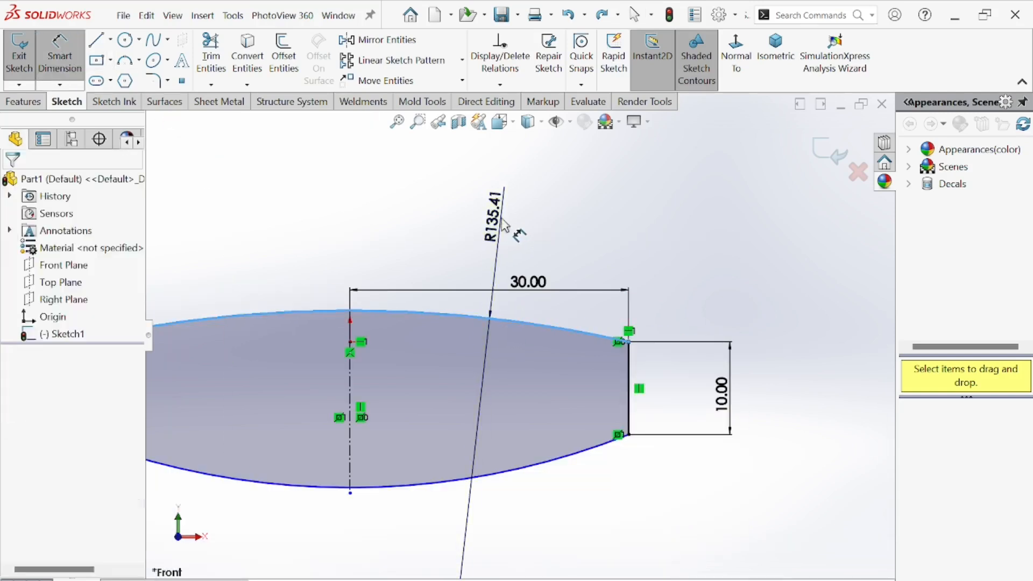
{"action": "left_click", "coordinate": [513, 231]}
{"action": "type", "text": "60"}
{"action": "key", "text": "Return"}
Dimension the bottom arc's radius as 160 mm, checking the value against the reference drawing.
{"action": "scroll", "coordinate": [516, 383], "scroll_direction": "up", "scroll_amount": 2}
{"action": "scroll", "coordinate": [515, 383], "scroll_direction": "down", "scroll_amount": 2}
{"action": "left_click", "coordinate": [530, 395]}
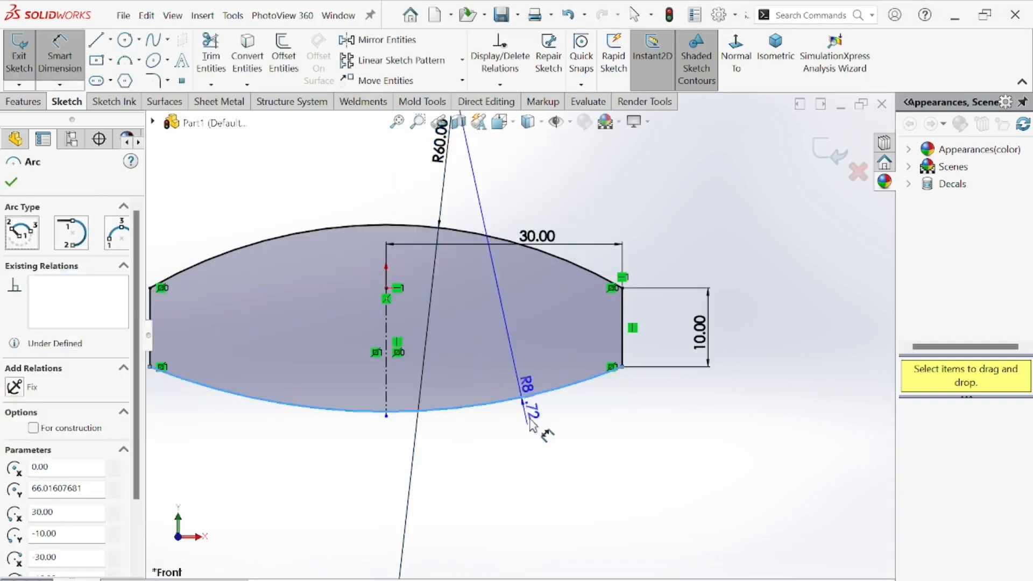
{"action": "left_click", "coordinate": [543, 447]}
{"action": "type", "text": "160"}
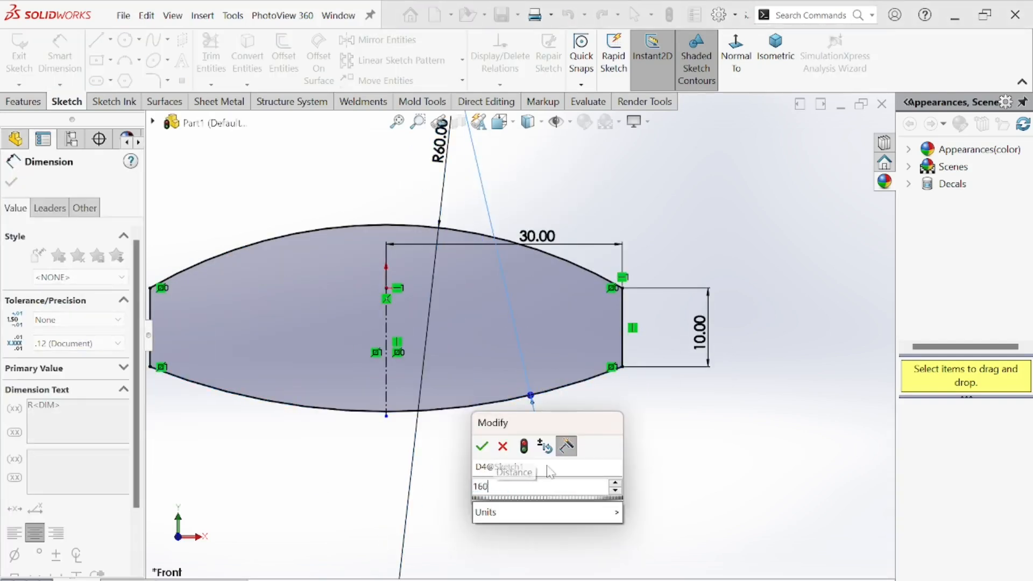
{"action": "key", "text": "Return"}
{"action": "scroll", "coordinate": [560, 450], "scroll_direction": "up", "scroll_amount": 3}
{"action": "scroll", "coordinate": [570, 379], "scroll_direction": "down", "scroll_amount": 2}
{"action": "key", "text": "super+d"}
{"action": "key", "text": "super+d"}
{"action": "key", "text": "alt+Tab"}
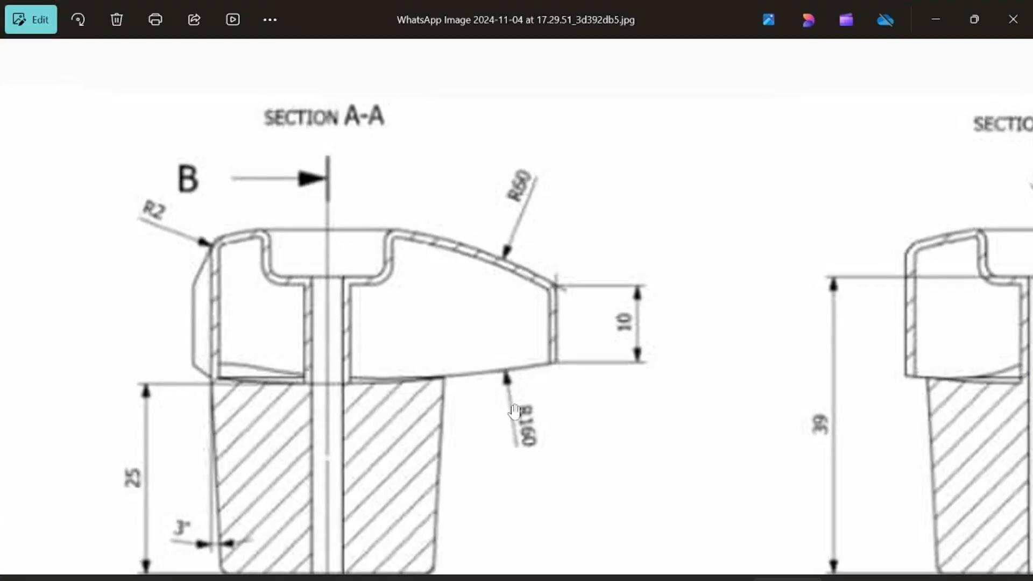
{"action": "key", "text": "alt+Tab"}
{"action": "scroll", "coordinate": [495, 376], "scroll_direction": "up", "scroll_amount": 3}
{"action": "scroll", "coordinate": [500, 342], "scroll_direction": "down", "scroll_amount": 3}
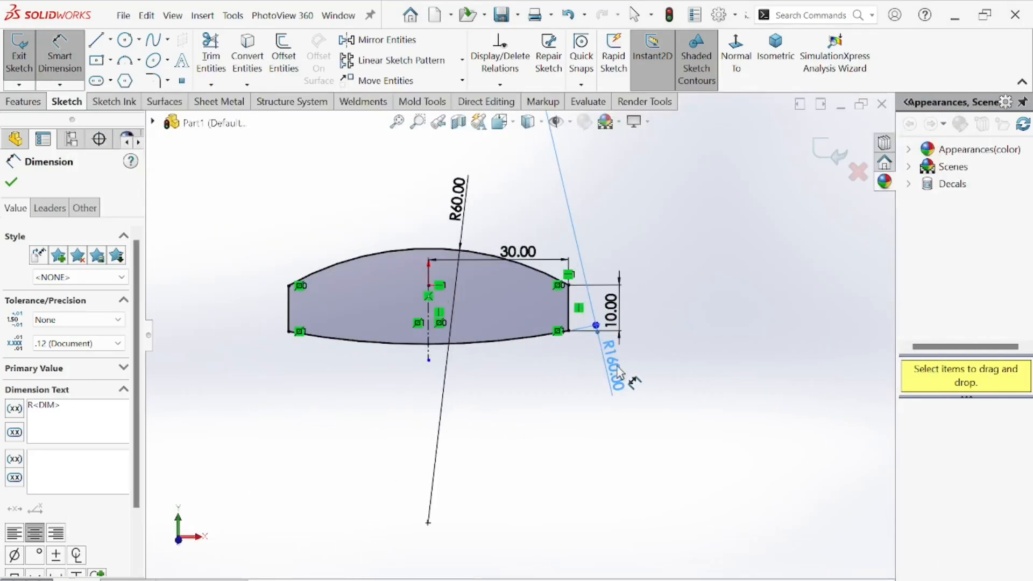
{"action": "left_click", "coordinate": [543, 406]}
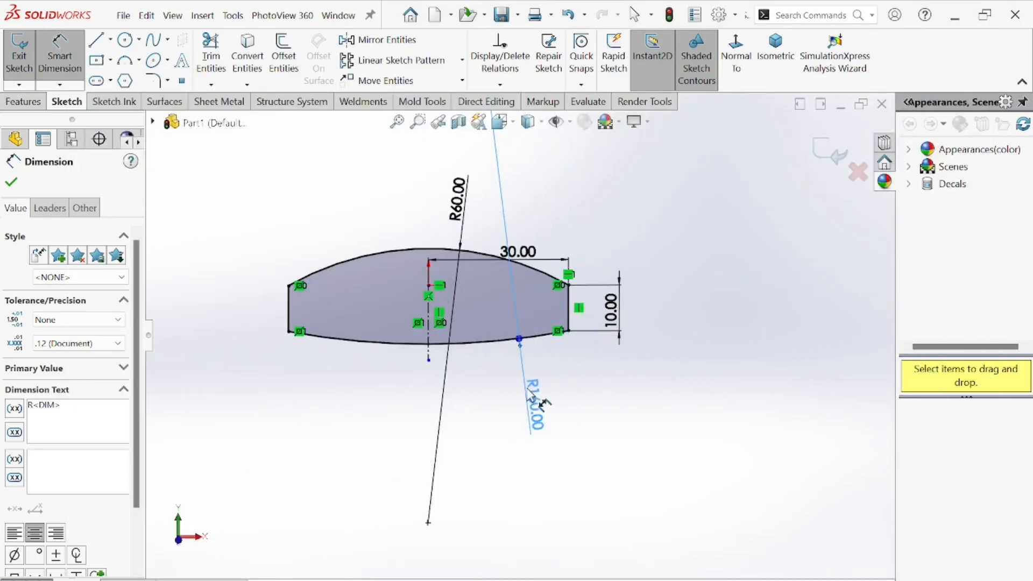
{"action": "left_click", "coordinate": [12, 182]}
Draw a vertical centerline through the origin extending above and below the profile.
{"action": "scroll", "coordinate": [434, 271], "scroll_direction": "down", "scroll_amount": 3}
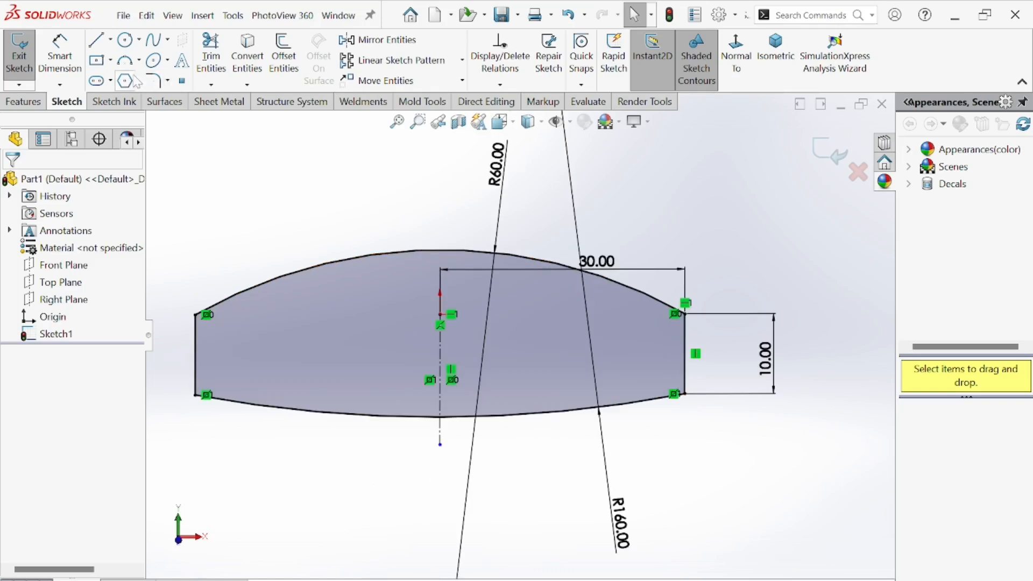
{"action": "left_click", "coordinate": [110, 39]}
{"action": "left_click", "coordinate": [137, 80]}
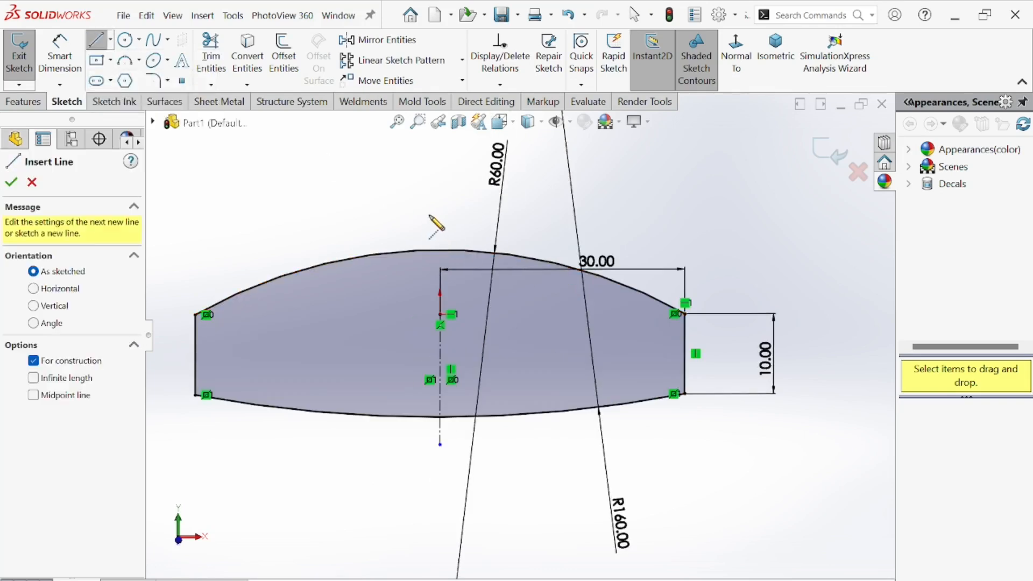
{"action": "left_click", "coordinate": [440, 207]}
{"action": "left_click", "coordinate": [440, 475]}
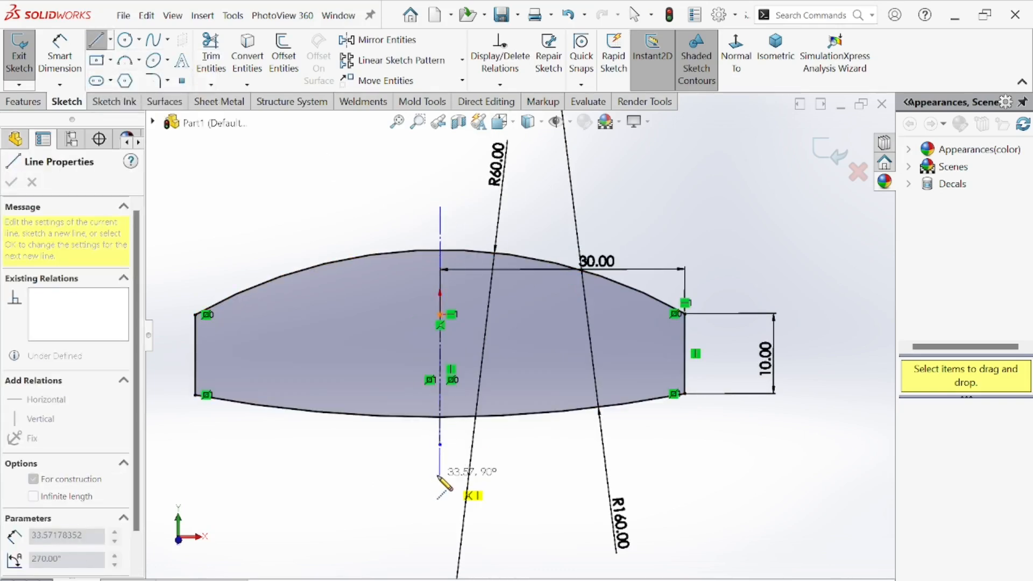
{"action": "right_click", "coordinate": [383, 461]}
{"action": "left_click", "coordinate": [413, 456]}
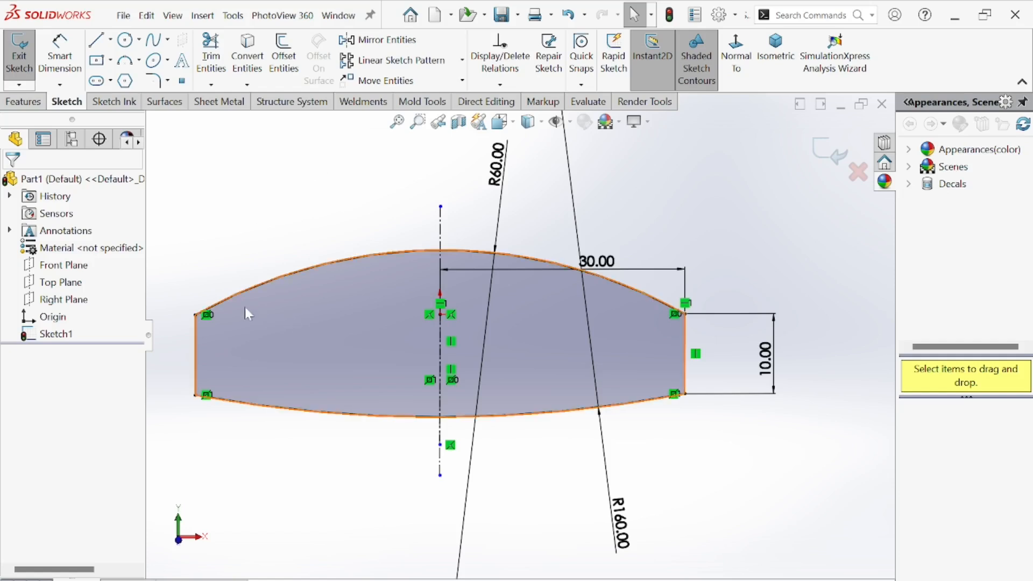
Trim away the left half of the profile with Trim Entities.
{"action": "left_click", "coordinate": [215, 51]}
{"action": "mouse_move", "coordinate": [359, 204]}
{"action": "left_mouse_down"}
{"action": "mouse_move", "coordinate": [269, 317]}
{"action": "mouse_move", "coordinate": [196, 349]}
{"action": "mouse_move", "coordinate": [350, 430]}
{"action": "left_mouse_up"}
{"action": "left_click", "coordinate": [10, 181]}
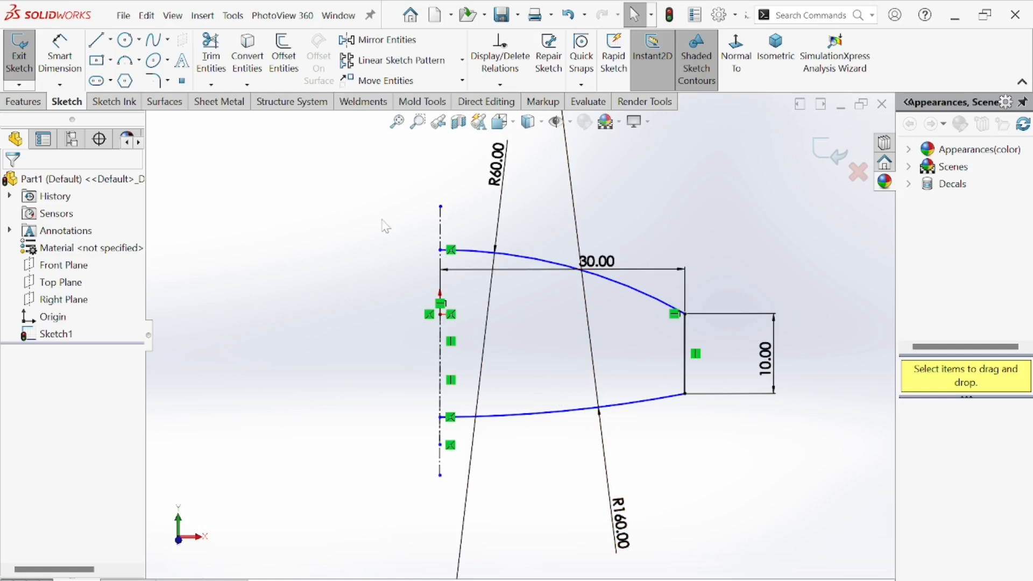
Revolve the sketch 360 degrees about the vertical centerline, letting the sketch close automatically.
{"action": "left_click", "coordinate": [24, 101]}
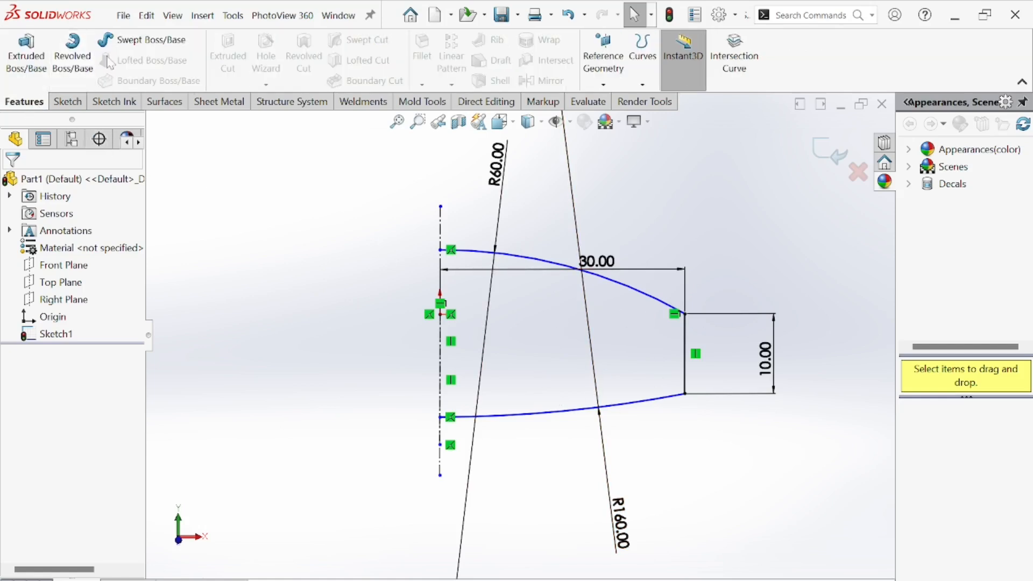
{"action": "left_click", "coordinate": [74, 54]}
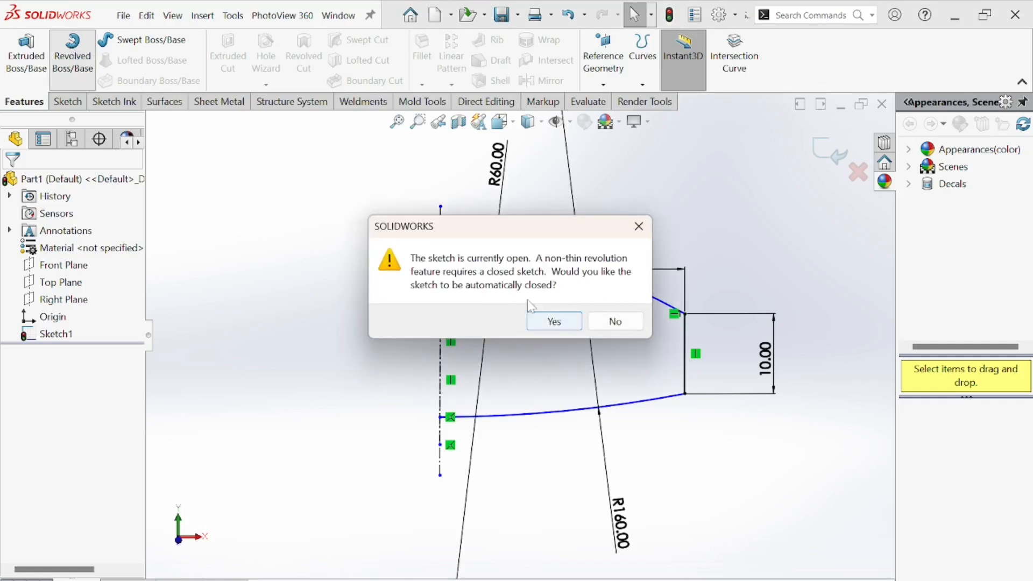
{"action": "left_click", "coordinate": [555, 322]}
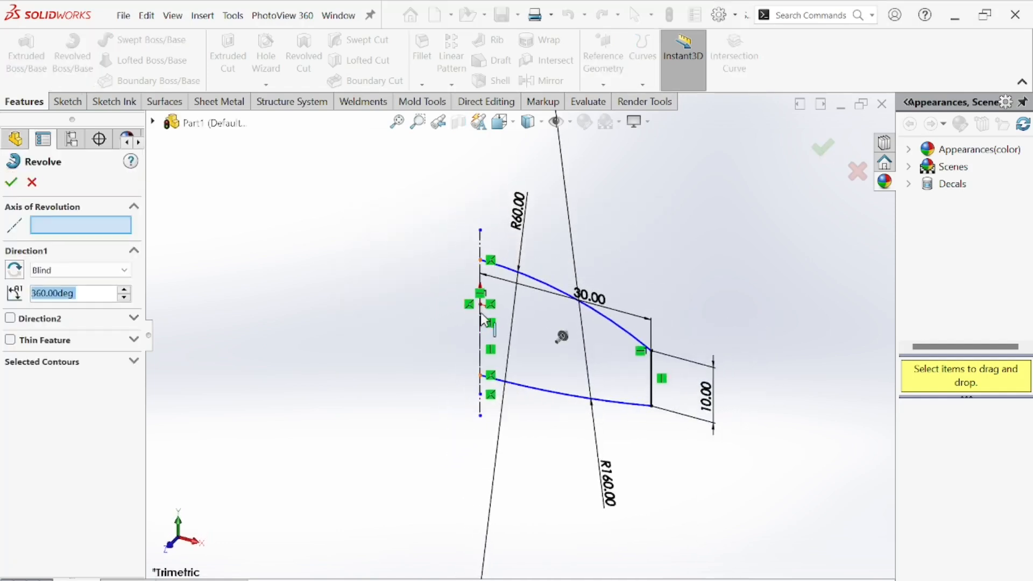
{"action": "left_click", "coordinate": [481, 290]}
{"action": "mouse_move", "coordinate": [484, 299]}
{"action": "middle_mouse_down"}
{"action": "mouse_move", "coordinate": [510, 274]}
{"action": "mouse_move", "coordinate": [519, 307]}
{"action": "mouse_move", "coordinate": [484, 269]}
{"action": "mouse_move", "coordinate": [600, 464]}
{"action": "mouse_move", "coordinate": [618, 241]}
{"action": "mouse_move", "coordinate": [542, 364]}
{"action": "mouse_move", "coordinate": [589, 537]}
{"action": "middle_mouse_up"}
{"action": "left_click", "coordinate": [11, 185]}
{"action": "scroll", "coordinate": [520, 249], "scroll_direction": "up", "scroll_amount": 3}
Examine the top view of the reference drawing.
{"action": "key", "text": "alt+Tab"}
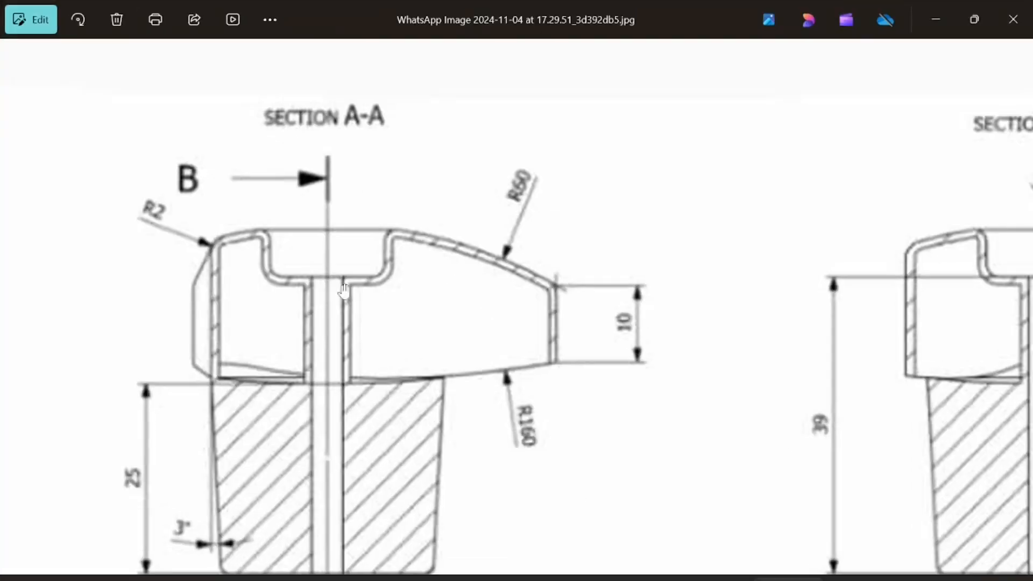
{"action": "scroll", "coordinate": [505, 318], "scroll_direction": "down", "scroll_amount": 4}
{"action": "scroll", "coordinate": [461, 431], "scroll_direction": "up", "scroll_amount": 2}
{"action": "scroll", "coordinate": [410, 385], "scroll_direction": "up", "scroll_amount": 2}
{"action": "left_click_drag", "start_coordinate": [312, 242], "coordinate": [358, 301]}
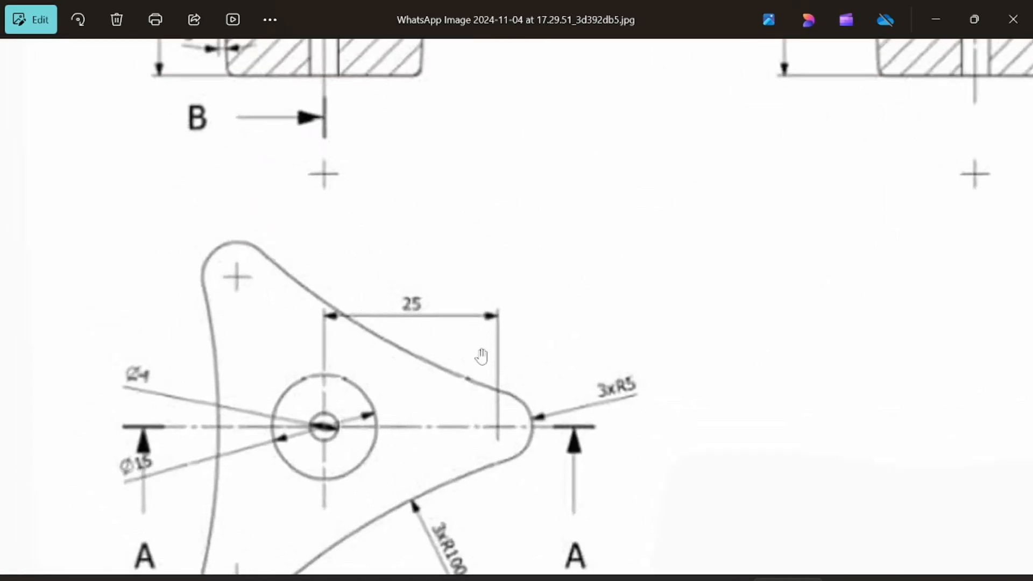
Pan around the reference drawing's top view to read its dimensions.
{"action": "scroll", "coordinate": [467, 430], "scroll_direction": "up", "scroll_amount": 2}
{"action": "scroll", "coordinate": [505, 429], "scroll_direction": "down", "scroll_amount": 2}
{"action": "mouse_move", "coordinate": [478, 448]}
{"action": "left_mouse_down"}
{"action": "mouse_move", "coordinate": [540, 456]}
{"action": "mouse_move", "coordinate": [540, 425]}
{"action": "left_mouse_up"}
{"action": "scroll", "coordinate": [366, 337], "scroll_direction": "up", "scroll_amount": 2}
{"action": "left_click_drag", "start_coordinate": [297, 342], "coordinate": [348, 214]}
{"action": "scroll", "coordinate": [324, 153], "scroll_direction": "down", "scroll_amount": 2}
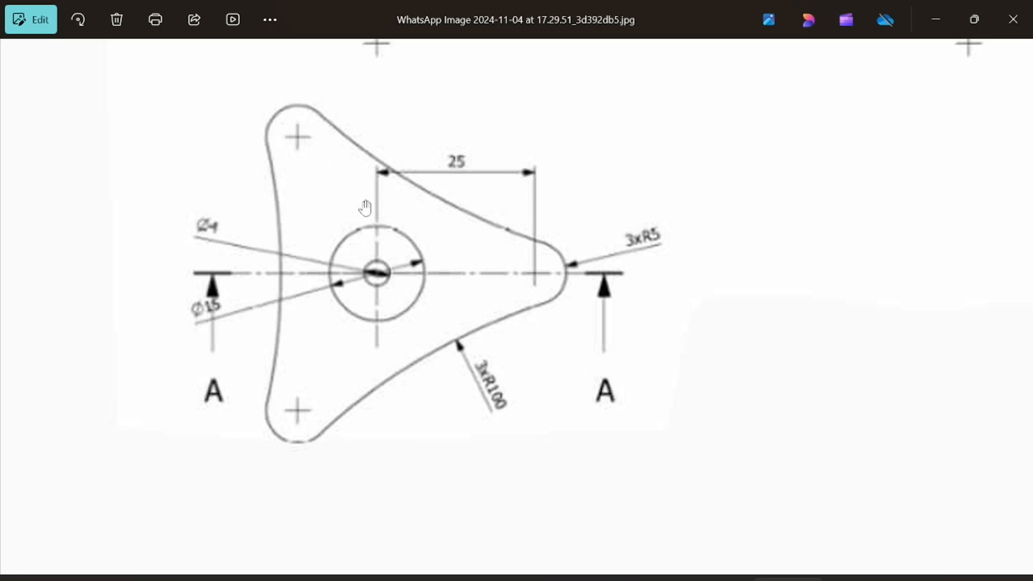
{"action": "key", "text": "alt+Tab"}
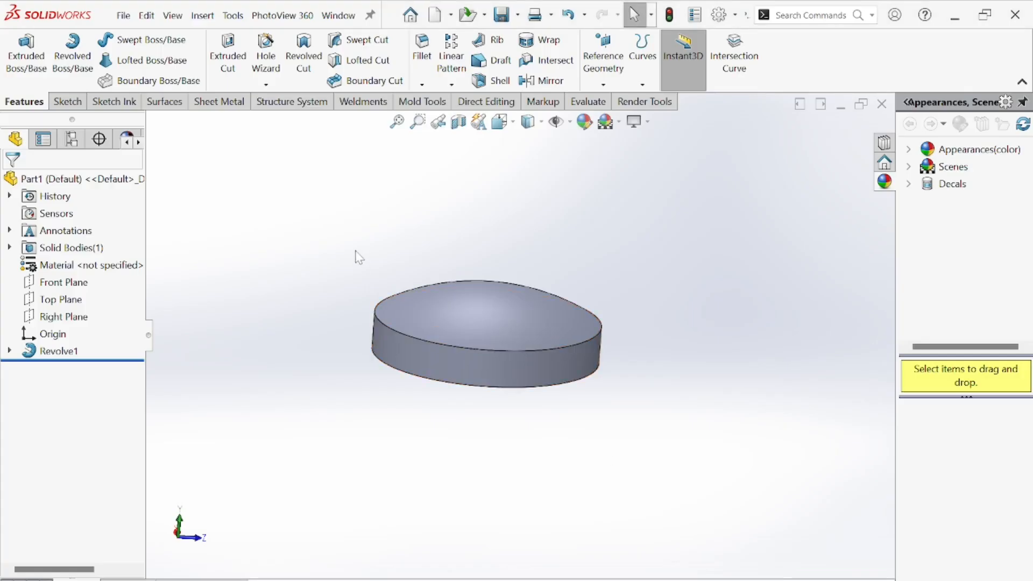
Open a new sketch on the Top Plane of the revolved body.
{"action": "middle_click_drag", "start_coordinate": [401, 312], "coordinate": [351, 287]}
{"action": "left_click", "coordinate": [75, 299]}
{"action": "middle_click_drag", "start_coordinate": [258, 291], "coordinate": [461, 325]}
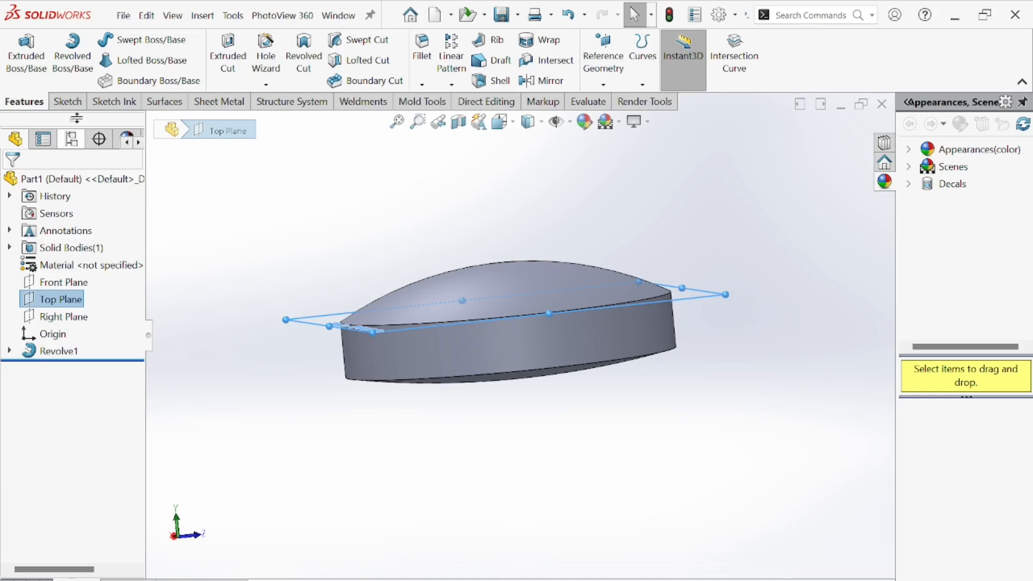
{"action": "left_click", "coordinate": [66, 102]}
{"action": "left_click", "coordinate": [19, 64]}
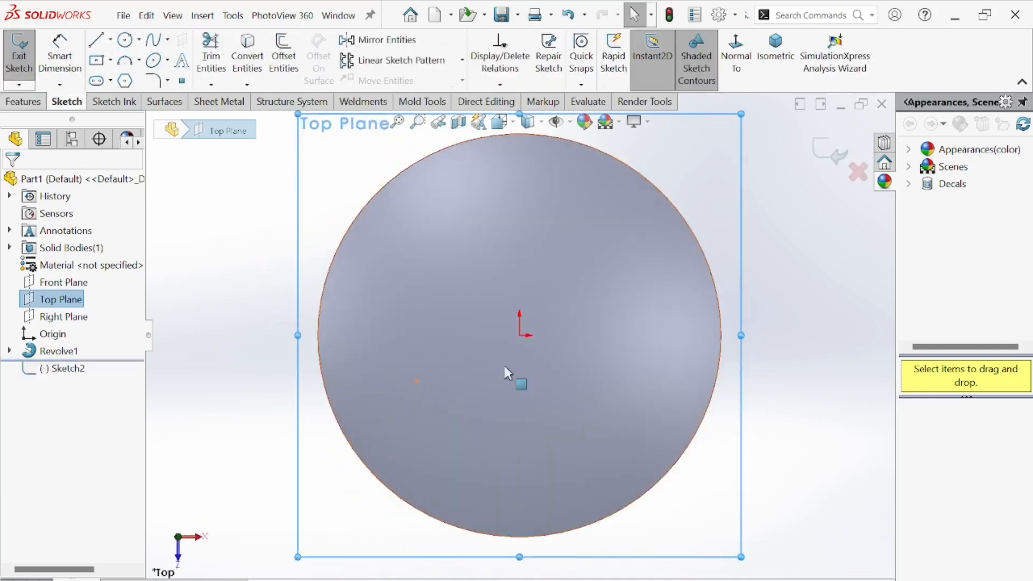
Draw a vertical centerline upward from the origin, about 22 mm long.
{"action": "left_click", "coordinate": [110, 39]}
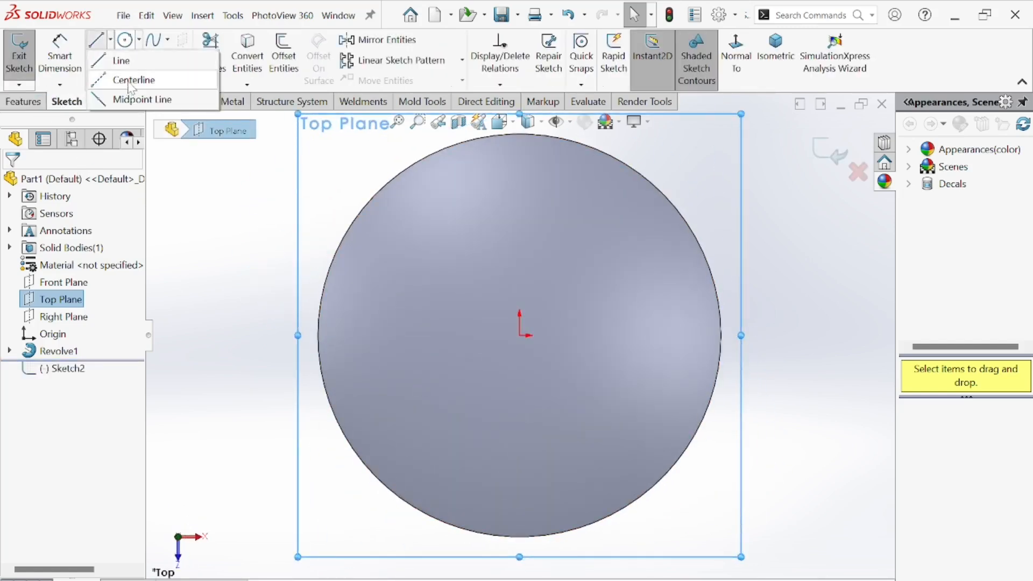
{"action": "left_click", "coordinate": [132, 80]}
{"action": "left_click", "coordinate": [519, 335]}
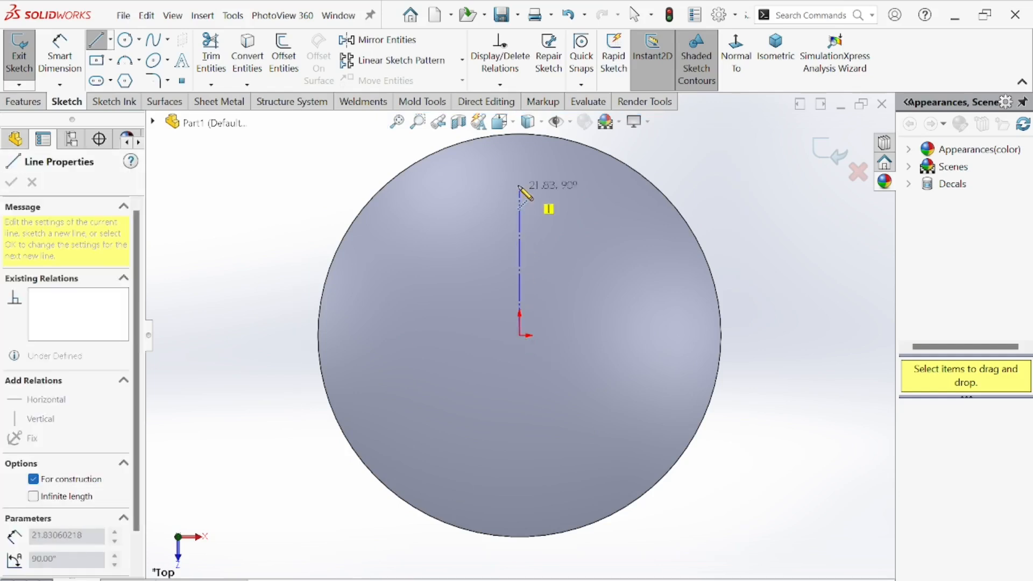
{"action": "left_click", "coordinate": [519, 161]}
{"action": "right_click", "coordinate": [562, 252]}
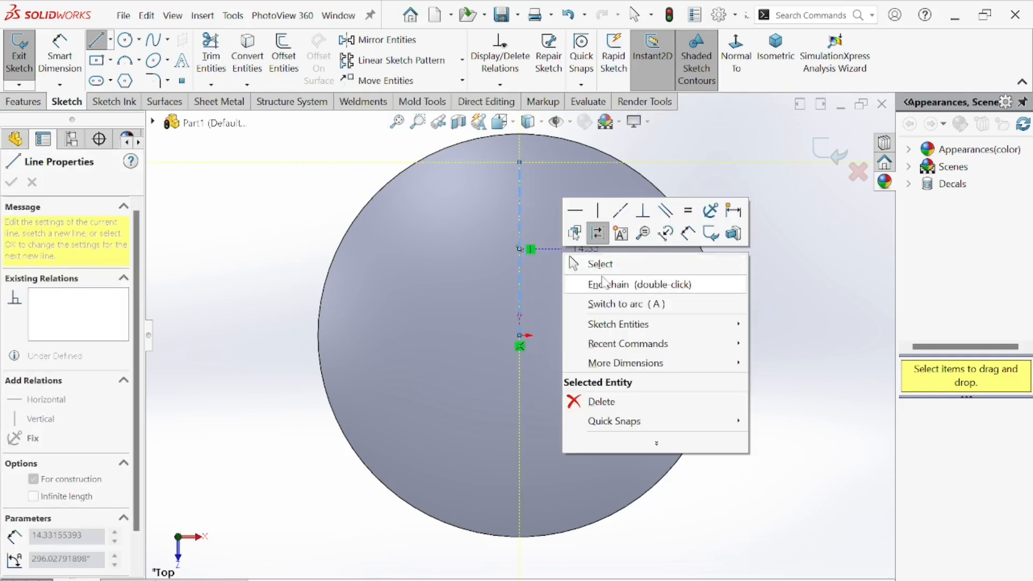
{"action": "left_click", "coordinate": [607, 265]}
Draw a second centerline from the origin toward the lower right and make it equal in length to the vertical one.
{"action": "left_click", "coordinate": [110, 39]}
{"action": "left_click", "coordinate": [115, 79]}
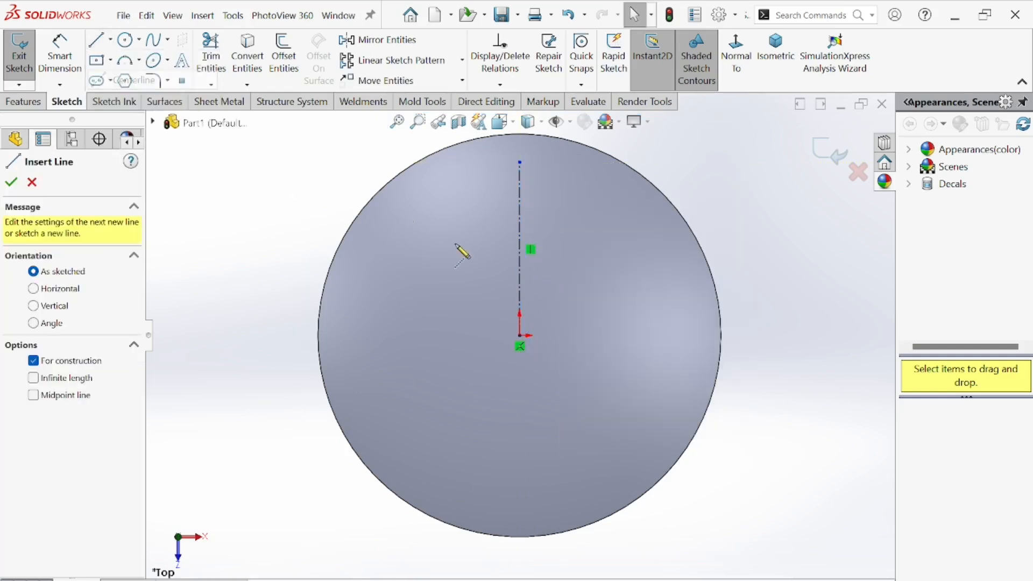
{"action": "left_click", "coordinate": [520, 336]}
{"action": "left_click", "coordinate": [644, 411]}
{"action": "right_click", "coordinate": [654, 216]}
{"action": "left_click", "coordinate": [692, 281]}
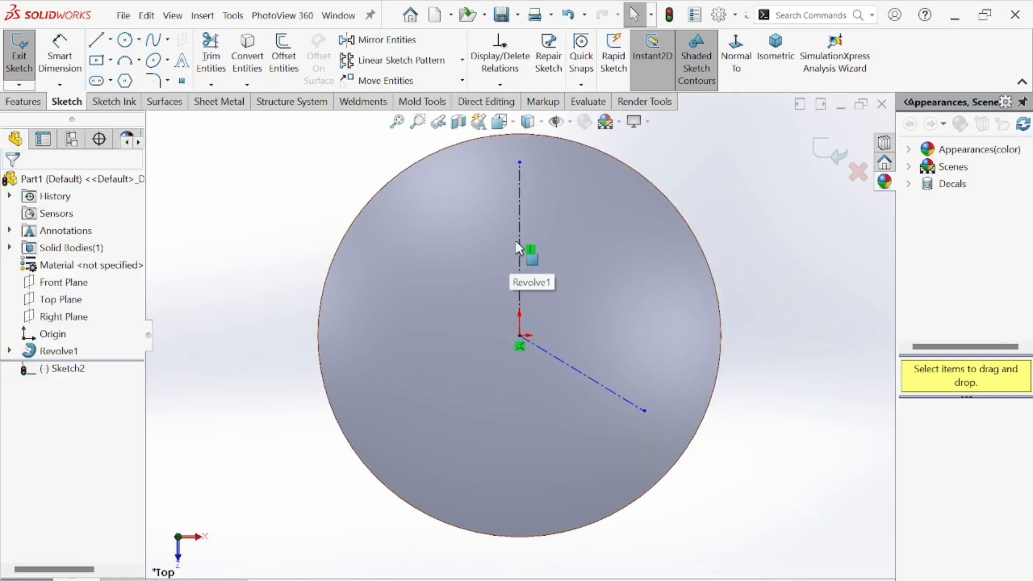
{"action": "left_click", "coordinate": [519, 251]}
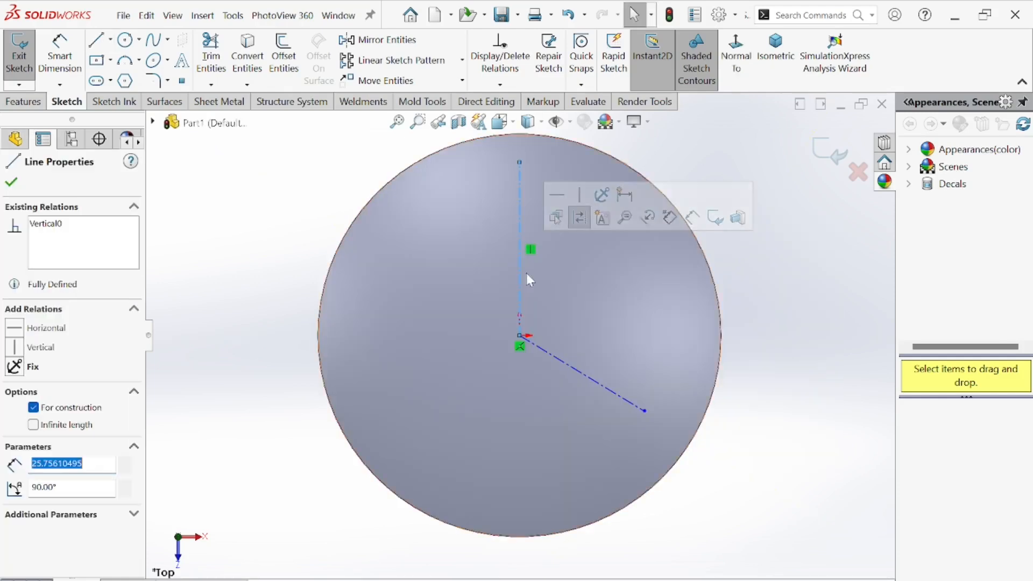
{"action": "left_click", "coordinate": [573, 369], "text": "ctrl"}
{"action": "left_click", "coordinate": [37, 487]}
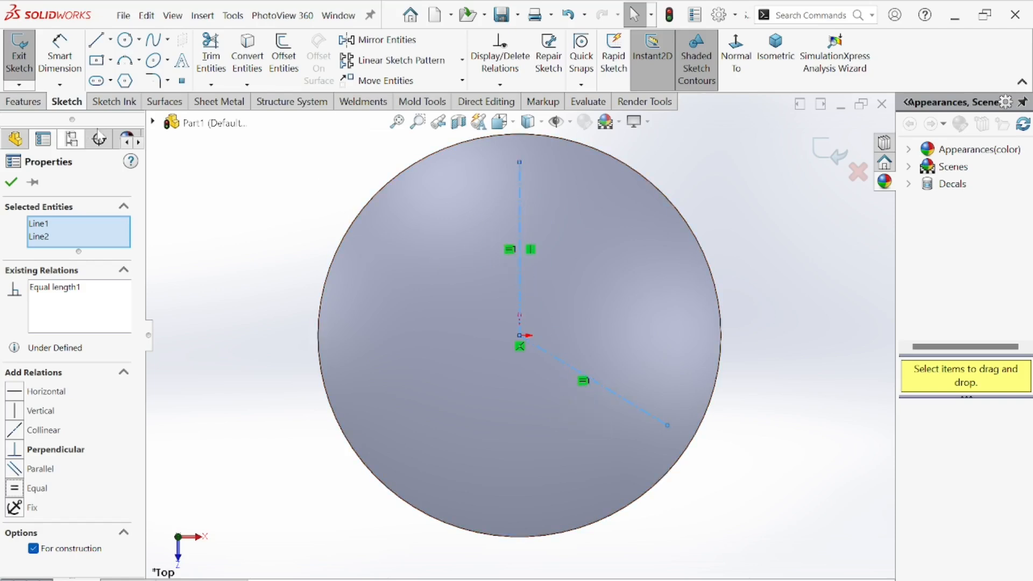
Dimension the vertical centerline's length as 25 mm.
{"action": "left_click", "coordinate": [59, 54]}
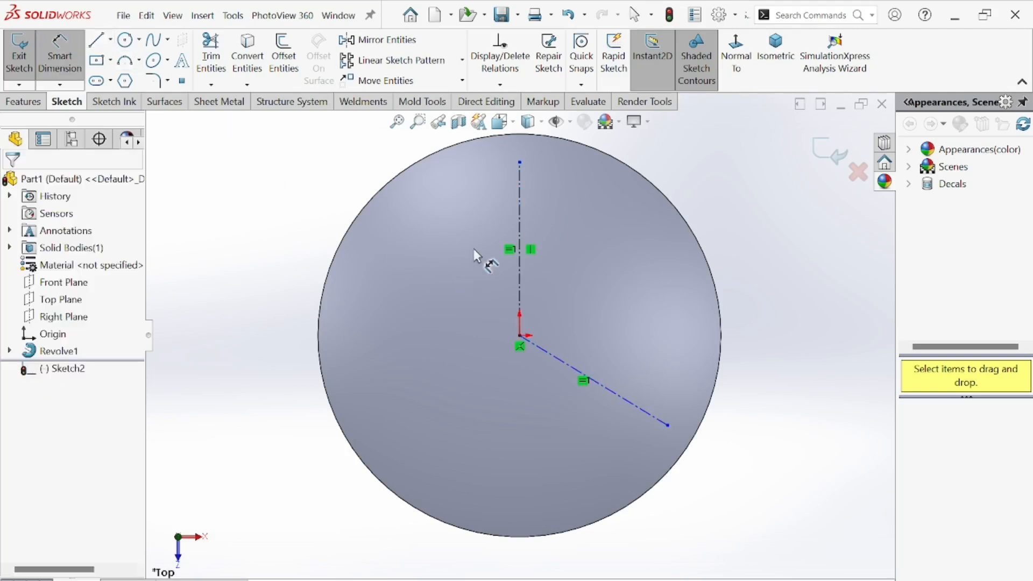
{"action": "left_click", "coordinate": [521, 219]}
{"action": "left_click", "coordinate": [471, 285]}
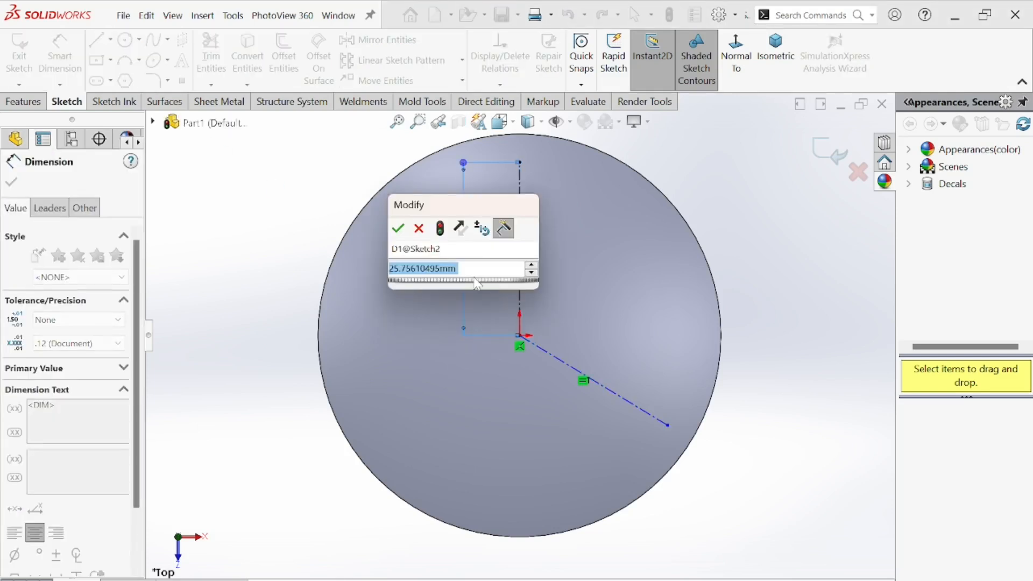
{"action": "type", "text": "25"}
{"action": "key", "text": "Return"}
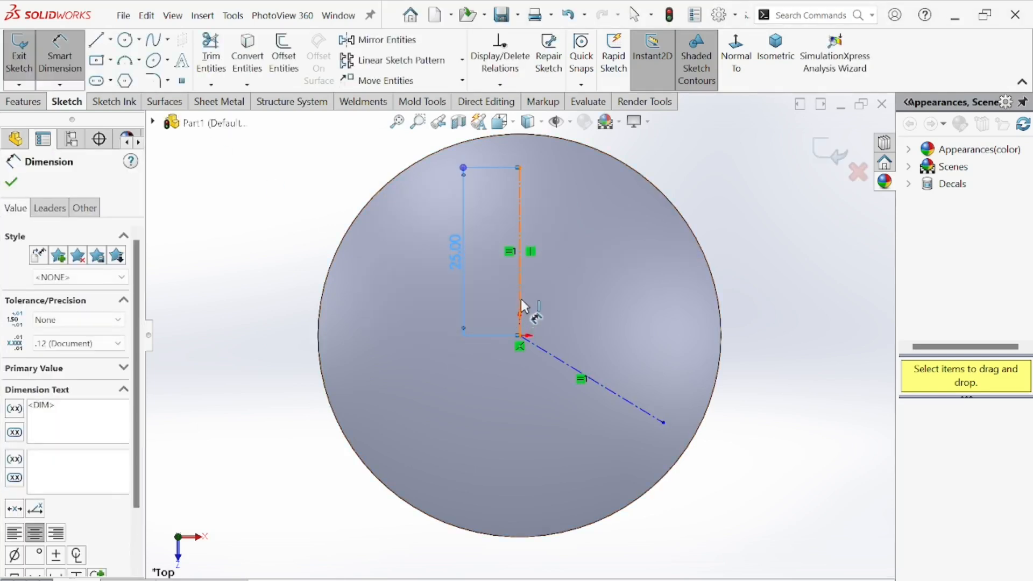
Consult the top view of the reference drawing again.
{"action": "key", "text": "alt+Tab"}
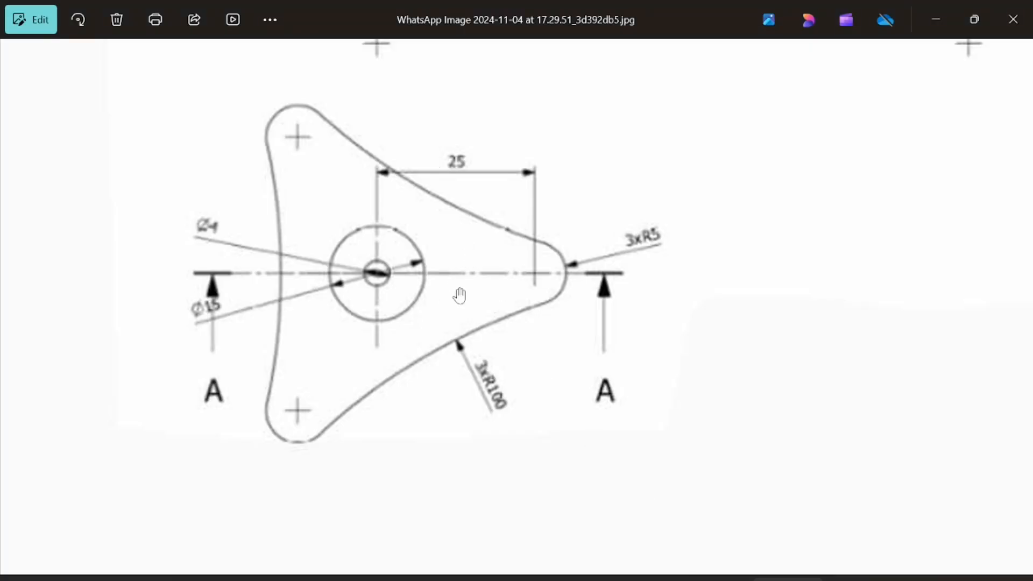
{"action": "scroll", "coordinate": [460, 294], "scroll_direction": "up", "scroll_amount": 3}
{"action": "scroll", "coordinate": [464, 200], "scroll_direction": "down", "scroll_amount": 3}
{"action": "left_click_drag", "start_coordinate": [466, 183], "coordinate": [478, 290]}
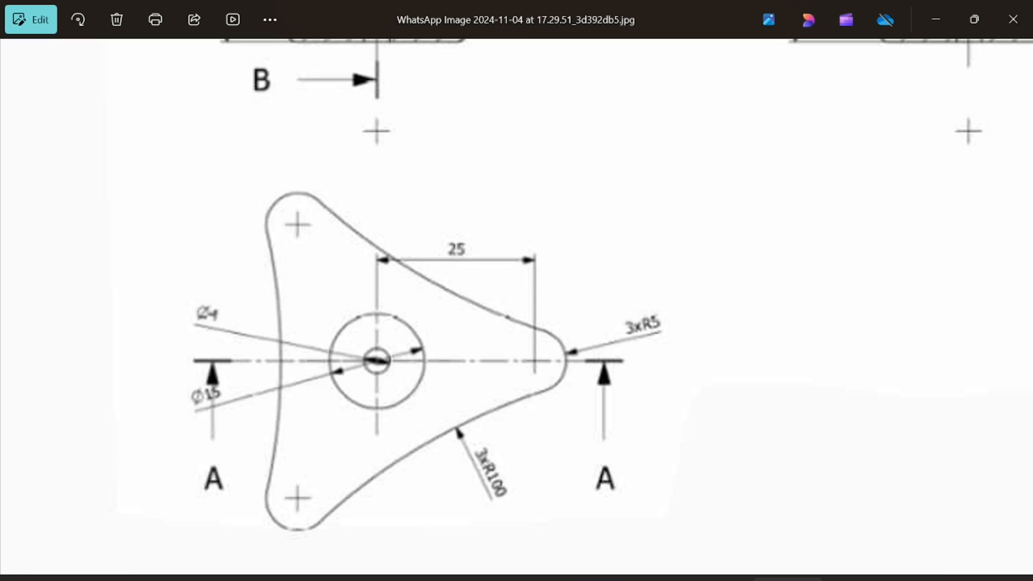
{"action": "key", "text": "alt+Tab"}
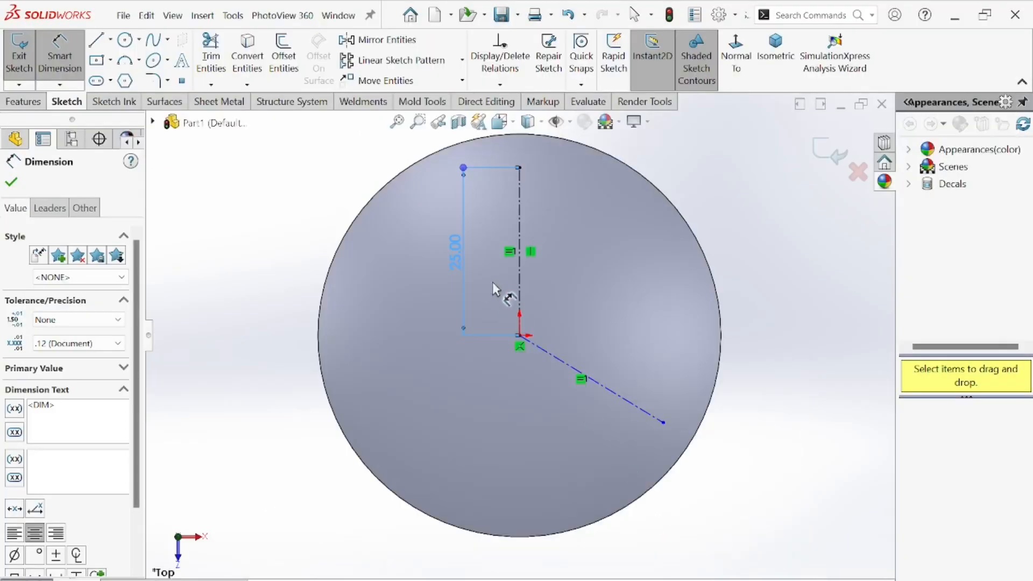
Undo the last dimension edit and dimension the angle between the two centerlines as 120°.
{"action": "left_click", "coordinate": [521, 277]}
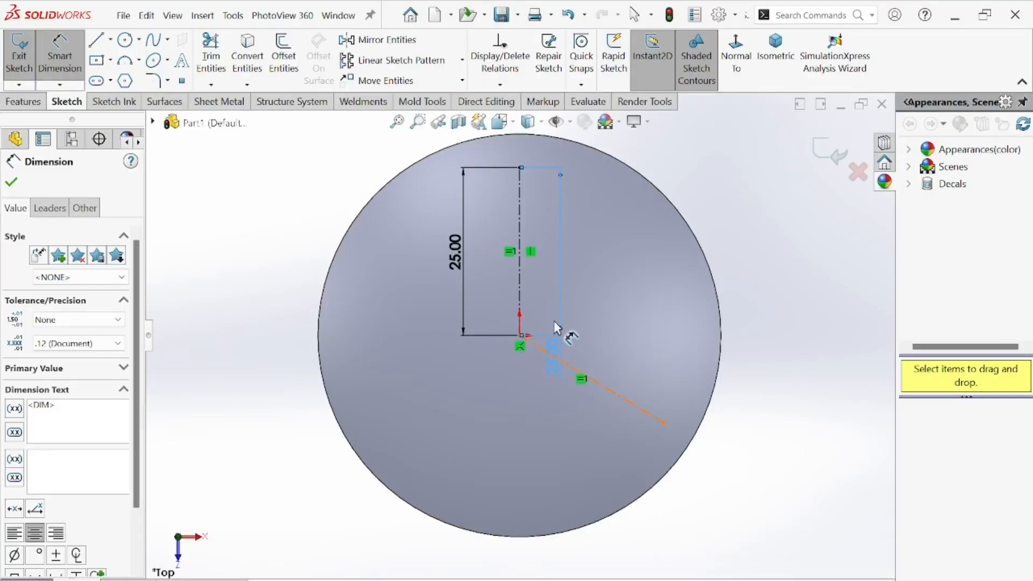
{"action": "key", "text": "ctrl+z"}
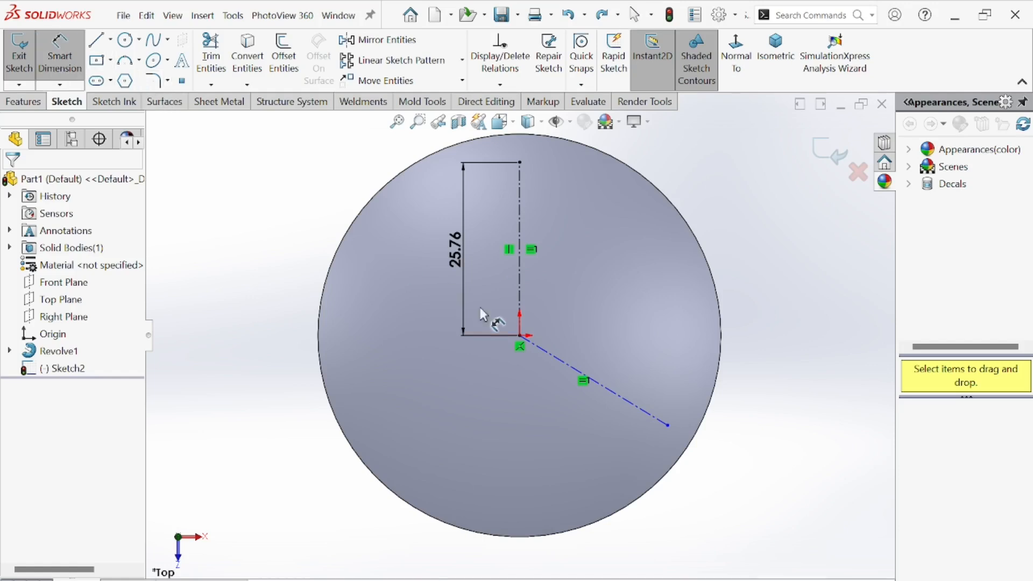
{"action": "left_click", "coordinate": [520, 307]}
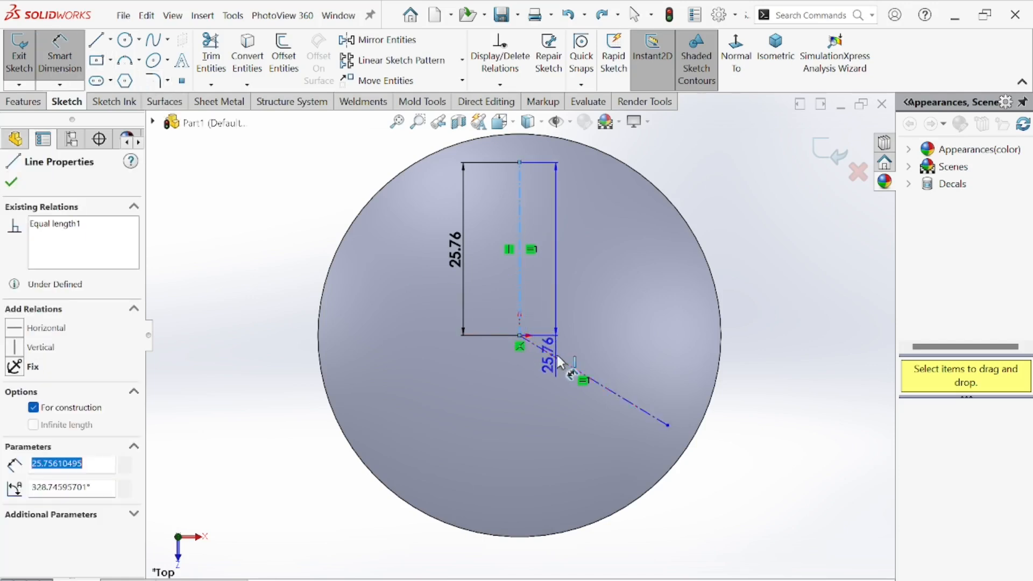
{"action": "left_click", "coordinate": [579, 326]}
{"action": "type", "text": "18"}
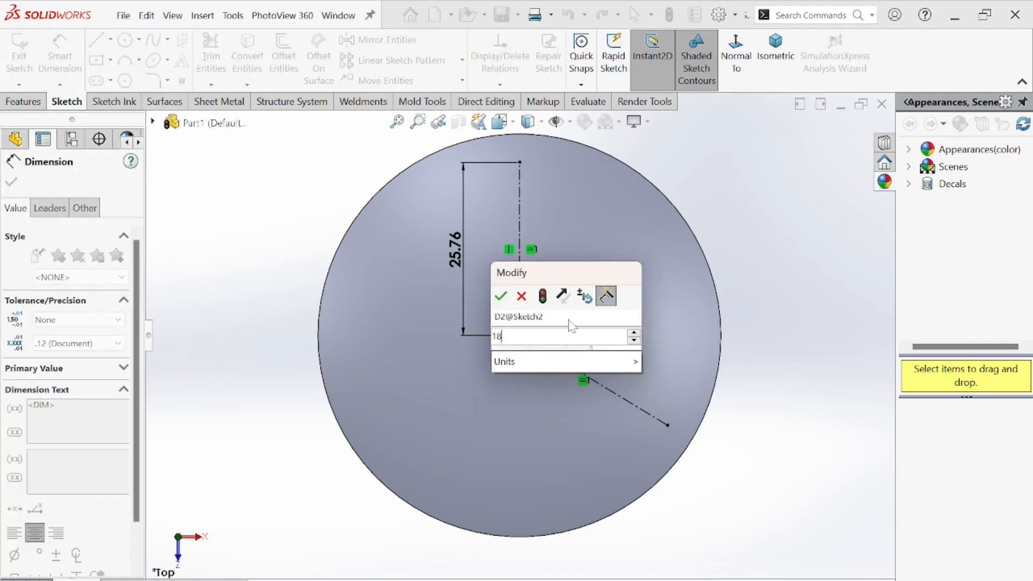
{"action": "key", "text": "Return"}
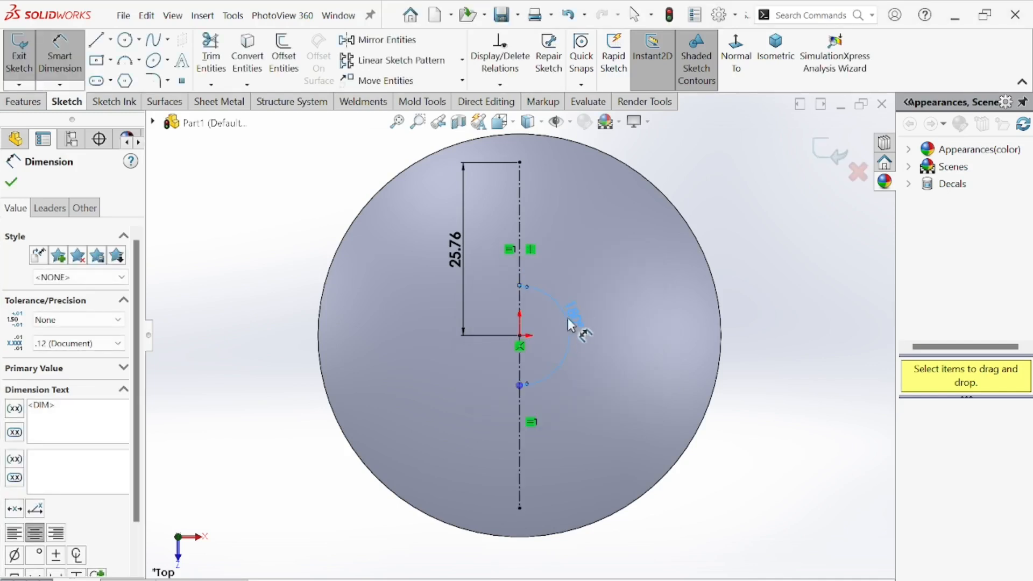
{"action": "left_click", "coordinate": [568, 321]}
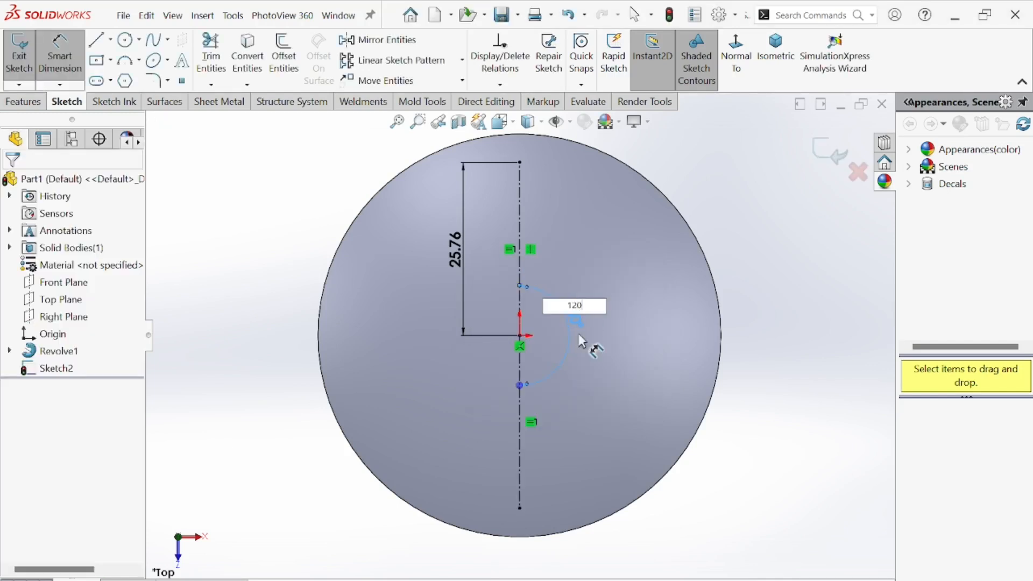
{"action": "key", "text": "Return"}
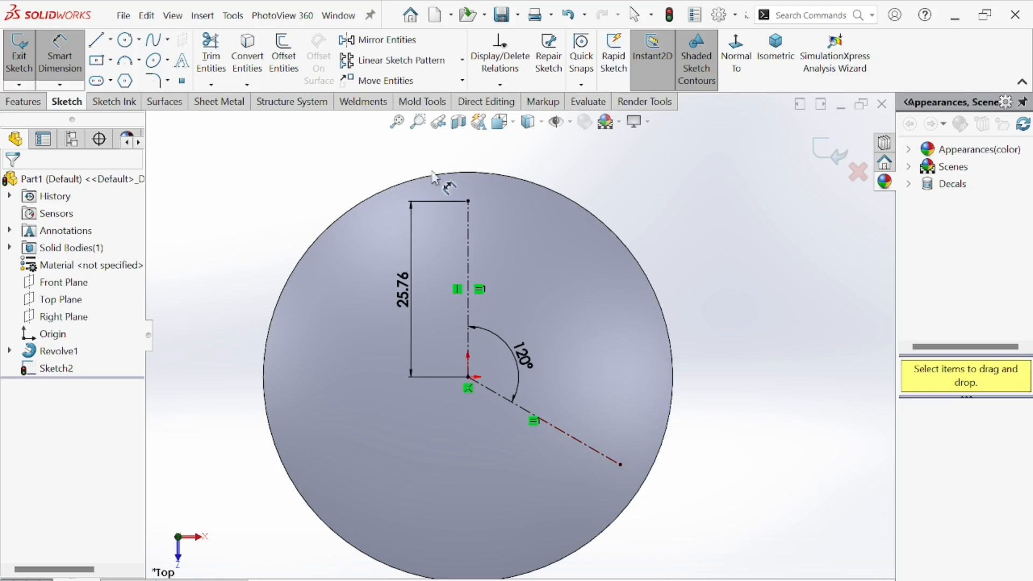
Draw circles about 8.5 mm in diameter centred on the outer ends of both centerlines.
{"action": "left_click", "coordinate": [125, 41]}
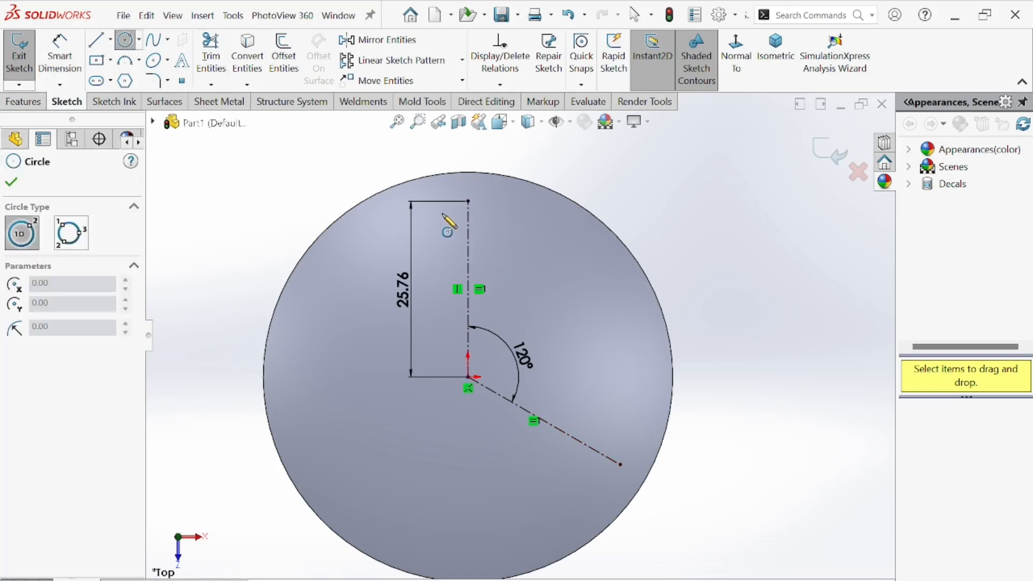
{"action": "left_click", "coordinate": [468, 201]}
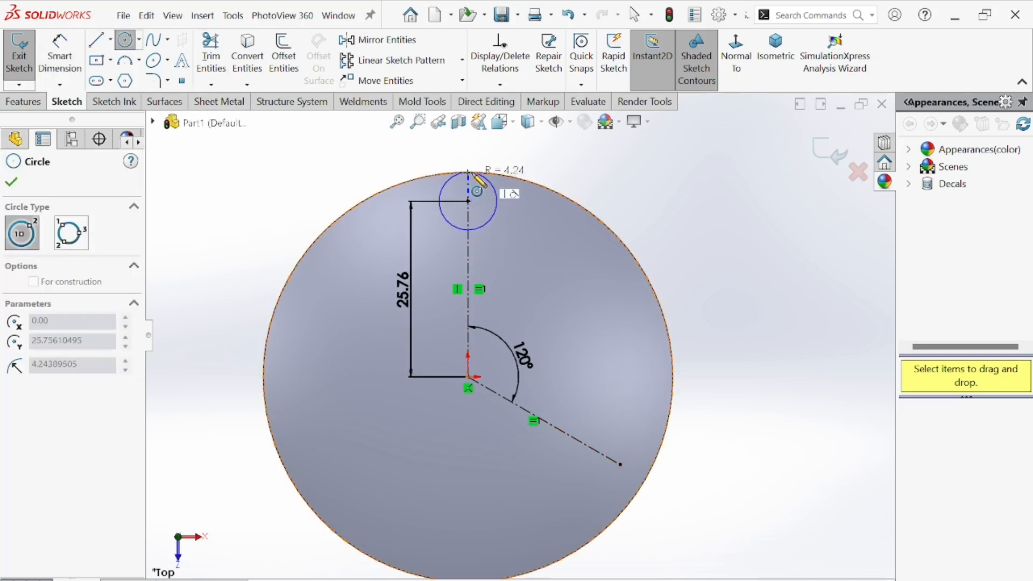
{"action": "left_click", "coordinate": [497, 201]}
{"action": "left_click", "coordinate": [620, 464]}
{"action": "left_click", "coordinate": [648, 466]}
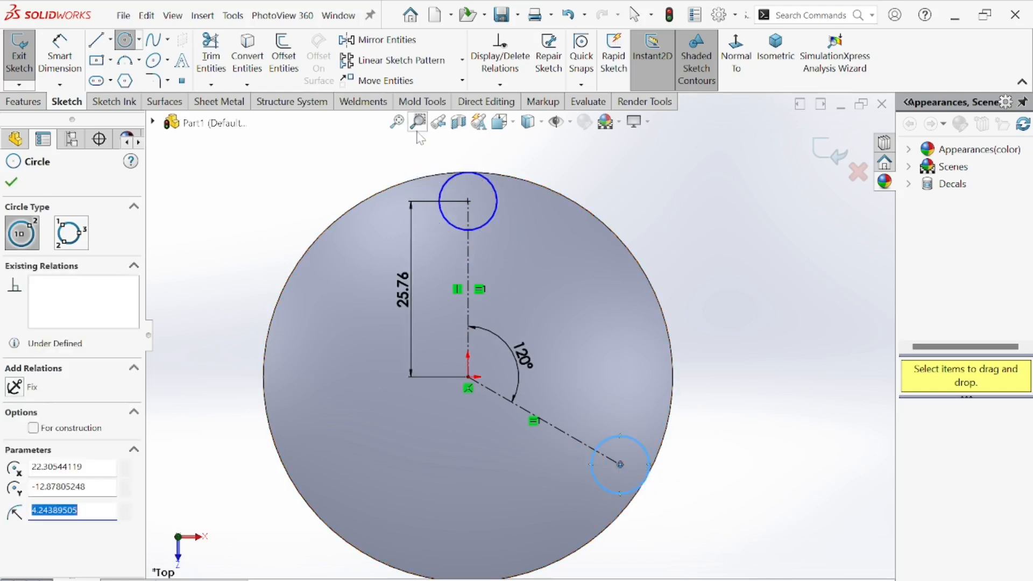
Dimension the top circle's diameter as 10 mm and set the vertical centerline's length to 25 mm.
{"action": "left_click", "coordinate": [60, 59]}
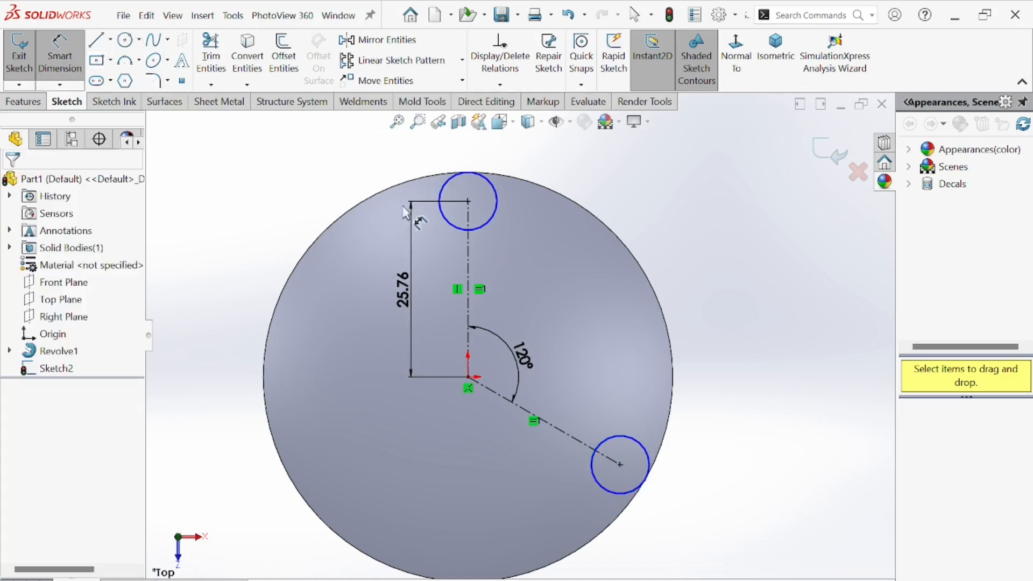
{"action": "left_click", "coordinate": [456, 200]}
{"action": "left_click", "coordinate": [353, 203]}
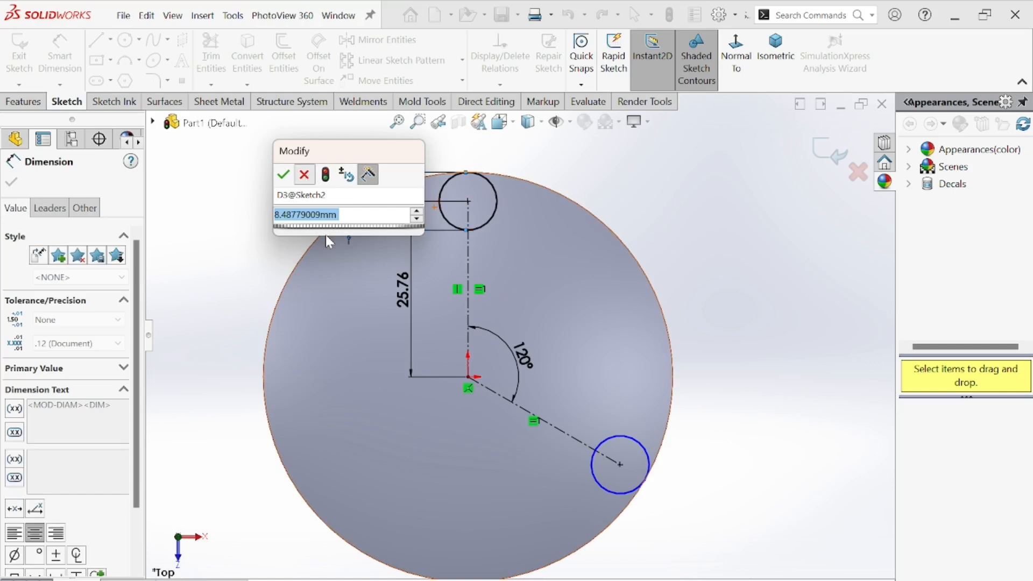
{"action": "key", "text": "Return"}
{"action": "left_click", "coordinate": [401, 297]}
{"action": "double_click", "coordinate": [408, 298]}
{"action": "type", "text": "25"}
{"action": "key", "text": "Return"}
{"action": "double_click", "coordinate": [340, 200]}
{"action": "type", "text": "10"}
{"action": "key", "text": "Return"}
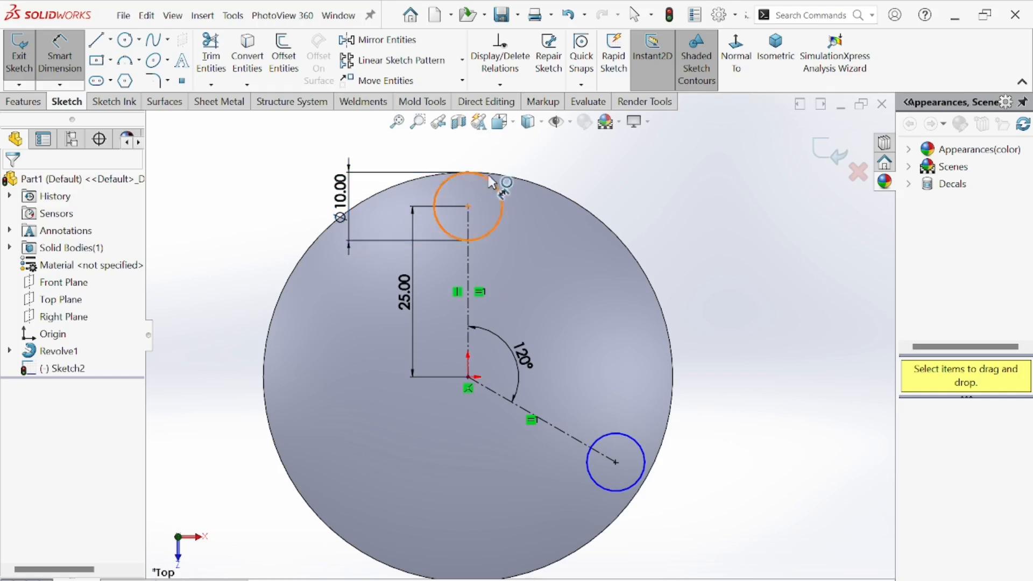
Dimension the lower circle's diameter as 10 mm.
{"action": "scroll", "coordinate": [487, 199], "scroll_direction": "down", "scroll_amount": 5}
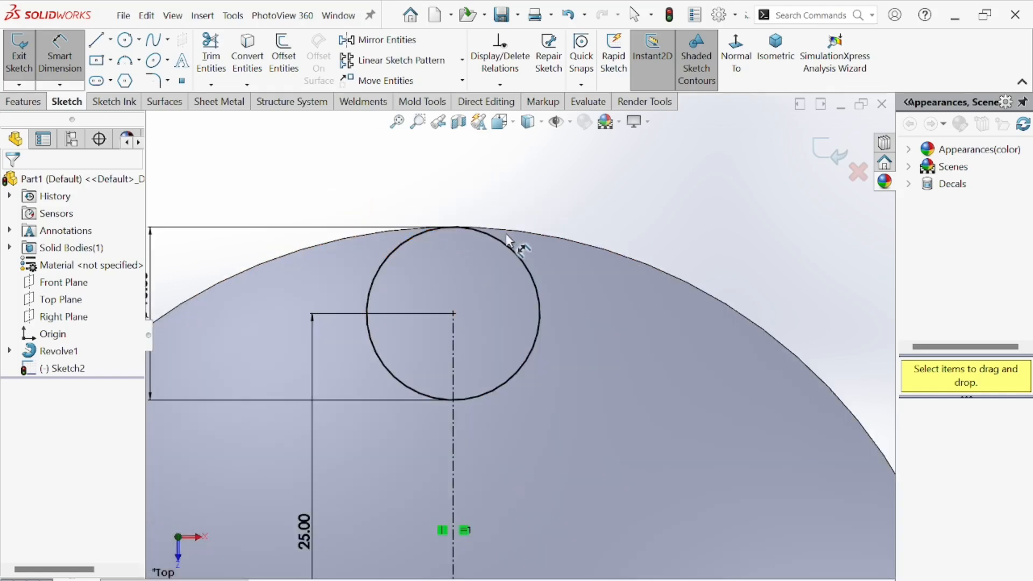
{"action": "scroll", "coordinate": [462, 232], "scroll_direction": "up", "scroll_amount": 6}
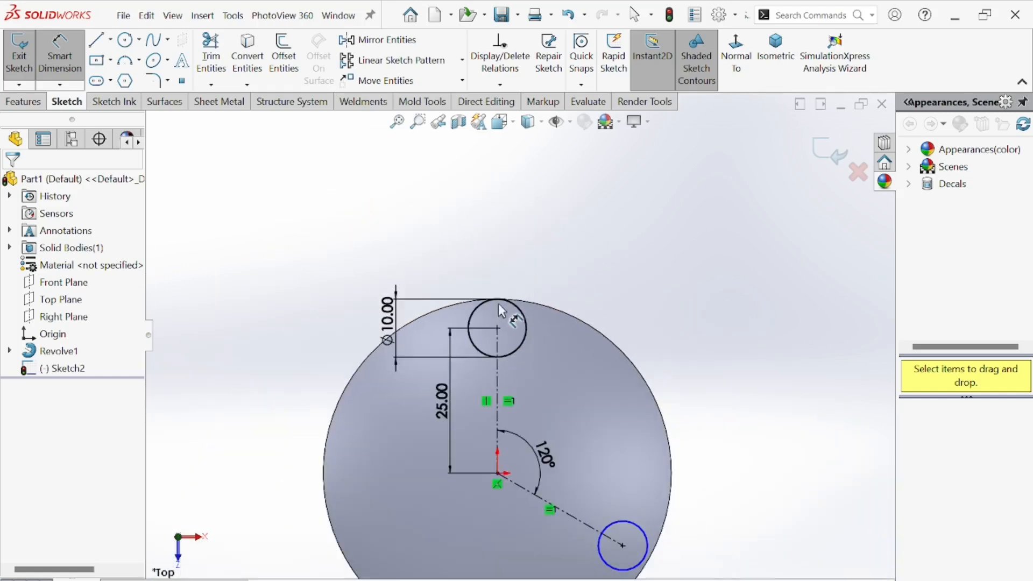
{"action": "scroll", "coordinate": [578, 437], "scroll_direction": "down", "scroll_amount": 2}
{"action": "left_click", "coordinate": [577, 435]}
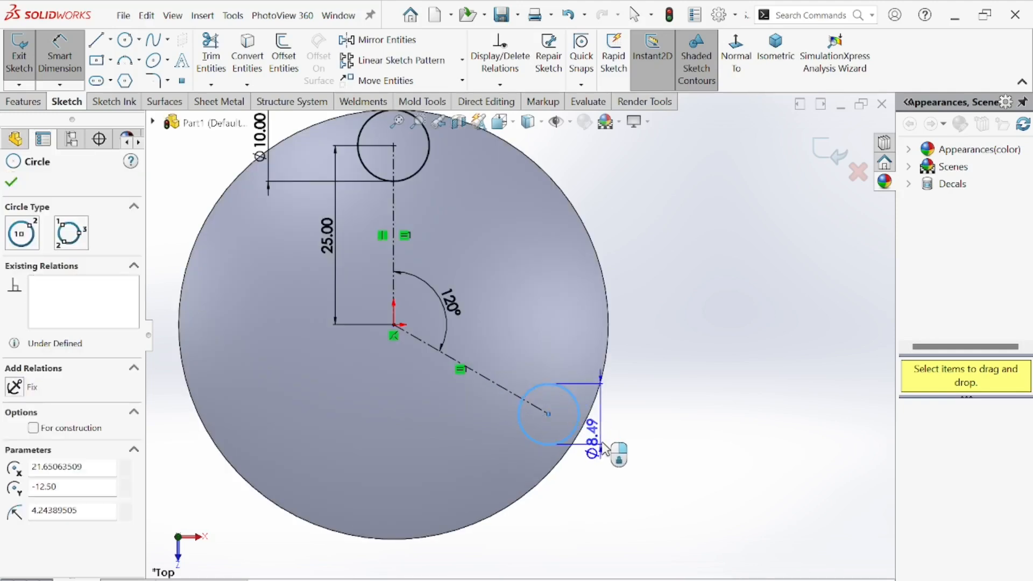
{"action": "left_click", "coordinate": [618, 444]}
{"action": "type", "text": "10"}
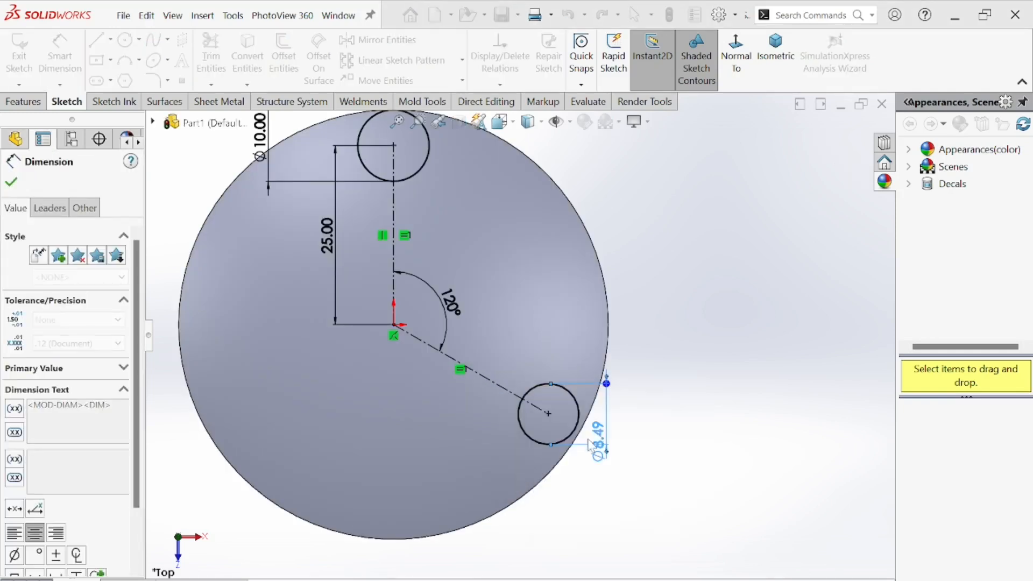
{"action": "key", "text": "Return"}
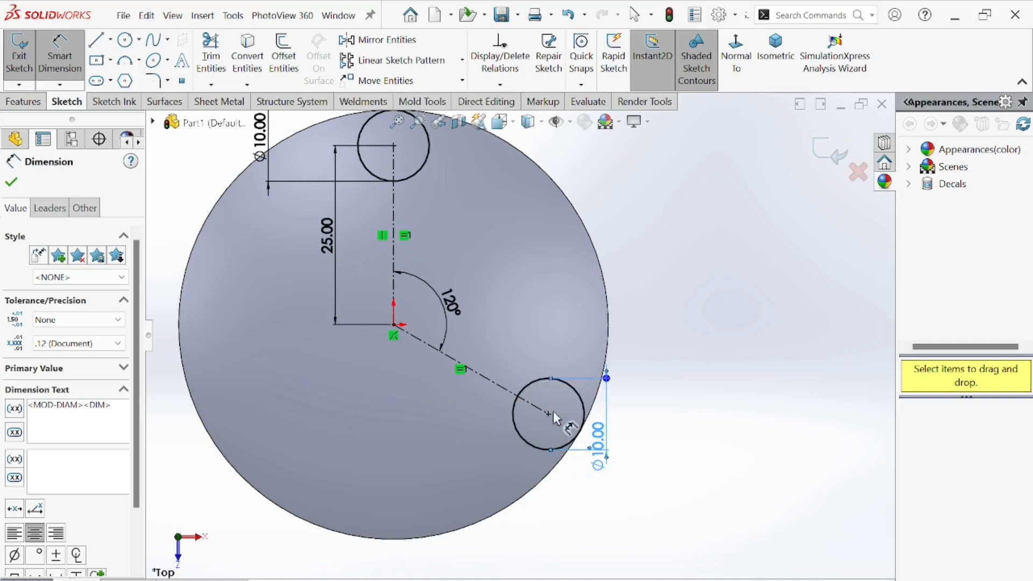
Convert the revolved base's outer circular edge into the sketch.
{"action": "scroll", "coordinate": [517, 335], "scroll_direction": "up", "scroll_amount": 4}
{"action": "scroll", "coordinate": [480, 283], "scroll_direction": "down", "scroll_amount": 2}
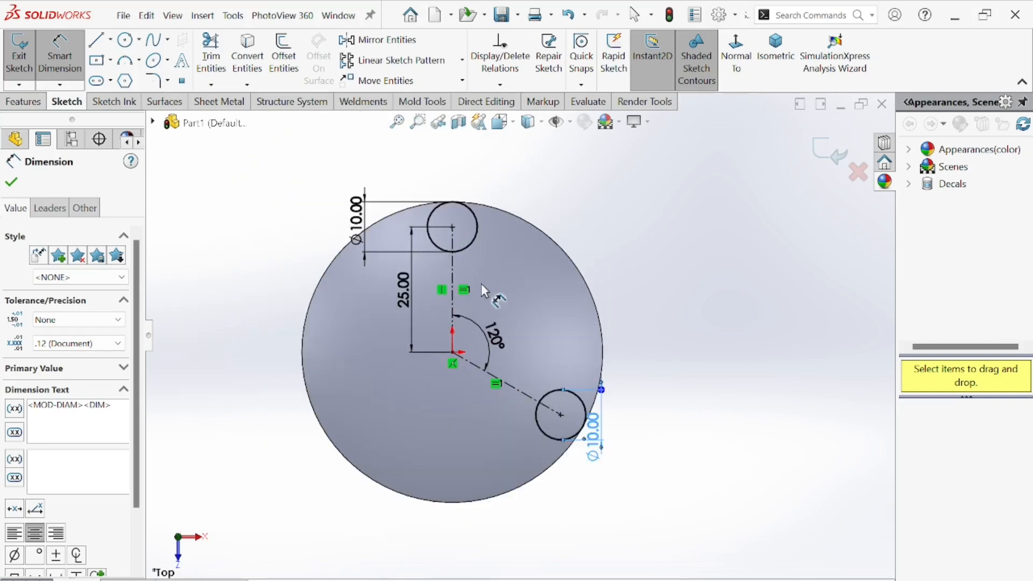
{"action": "scroll", "coordinate": [480, 281], "scroll_direction": "up", "scroll_amount": 3}
{"action": "scroll", "coordinate": [482, 272], "scroll_direction": "down", "scroll_amount": 2}
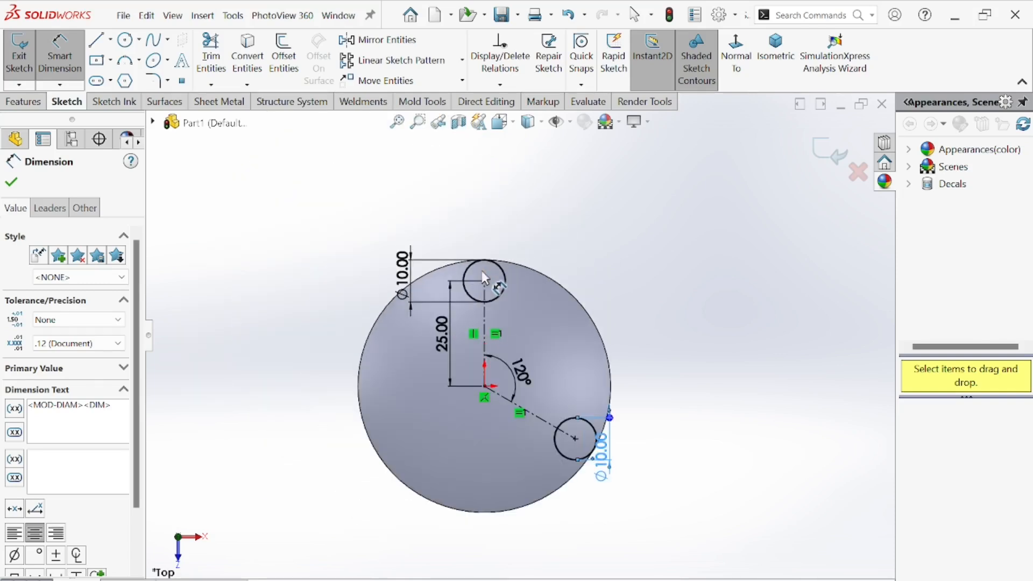
{"action": "left_click", "coordinate": [542, 276]}
{"action": "key", "text": "Escape"}
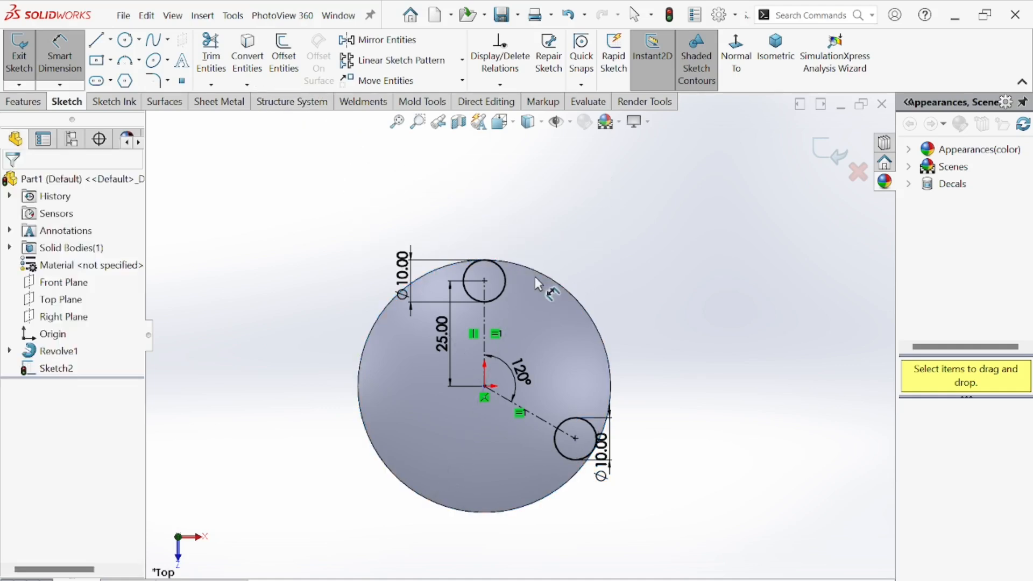
{"action": "left_click", "coordinate": [251, 65]}
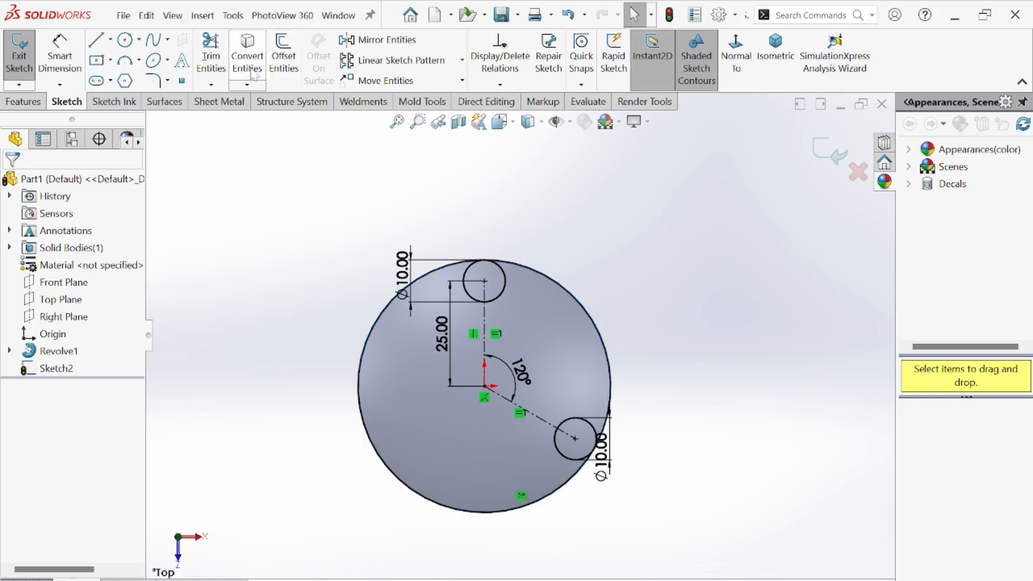
{"action": "mouse_move", "coordinate": [626, 323]}
{"action": "middle_mouse_down"}
{"action": "mouse_move", "coordinate": [576, 296]}
{"action": "mouse_move", "coordinate": [499, 332]}
{"action": "middle_mouse_up"}
{"action": "scroll", "coordinate": [498, 329], "scroll_direction": "down", "scroll_amount": 2}
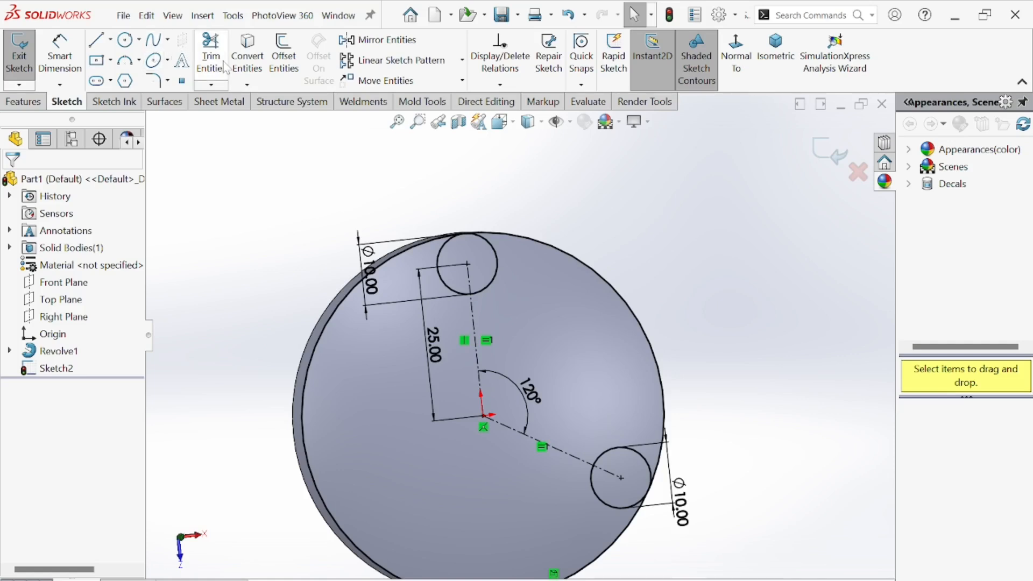
{"action": "left_click", "coordinate": [736, 54]}
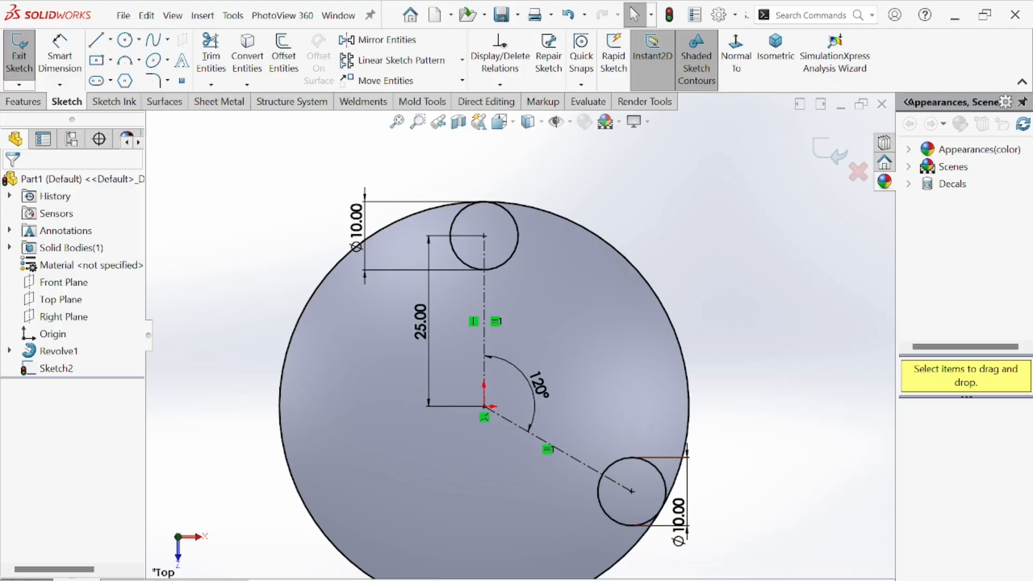
Switch to the reference drawing image and examine the lobe outline radii and the 25 mm spacing.
{"action": "left_click", "coordinate": [656, 580]}
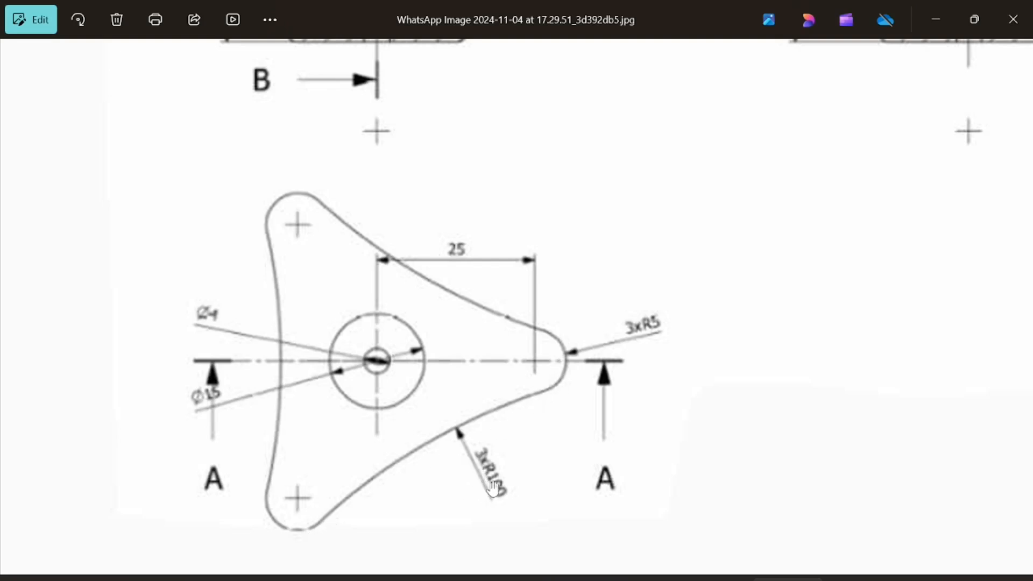
{"action": "scroll", "coordinate": [479, 472], "scroll_direction": "down", "scroll_amount": 2}
{"action": "scroll", "coordinate": [376, 484], "scroll_direction": "up", "scroll_amount": 5}
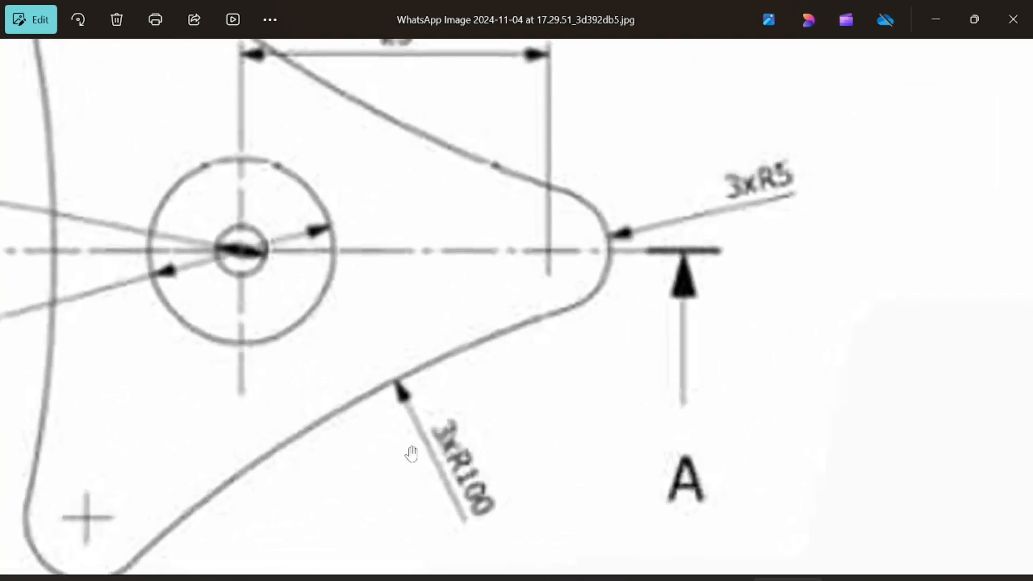
{"action": "scroll", "coordinate": [461, 472], "scroll_direction": "down", "scroll_amount": 4}
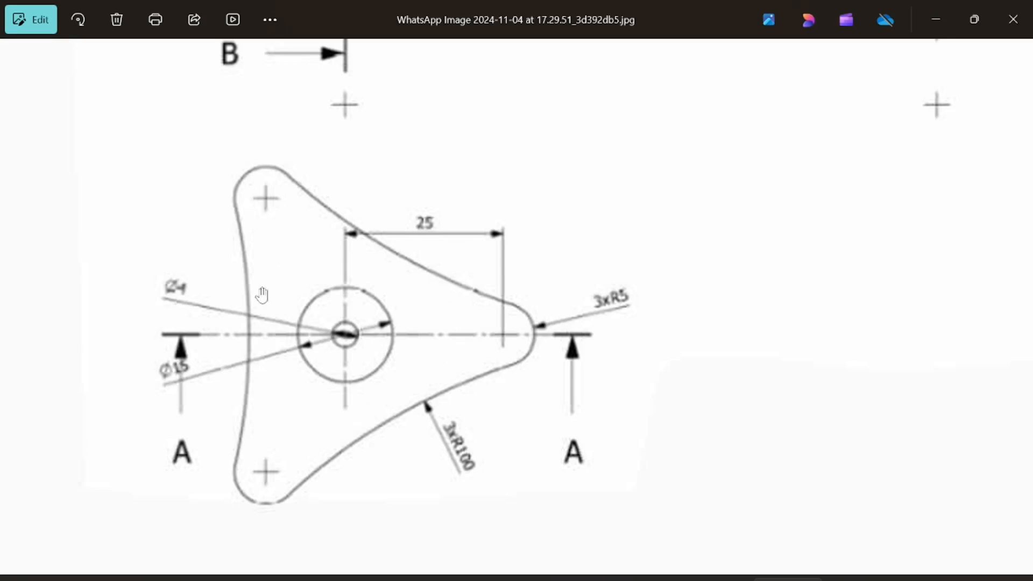
{"action": "key", "text": "alt+Tab"}
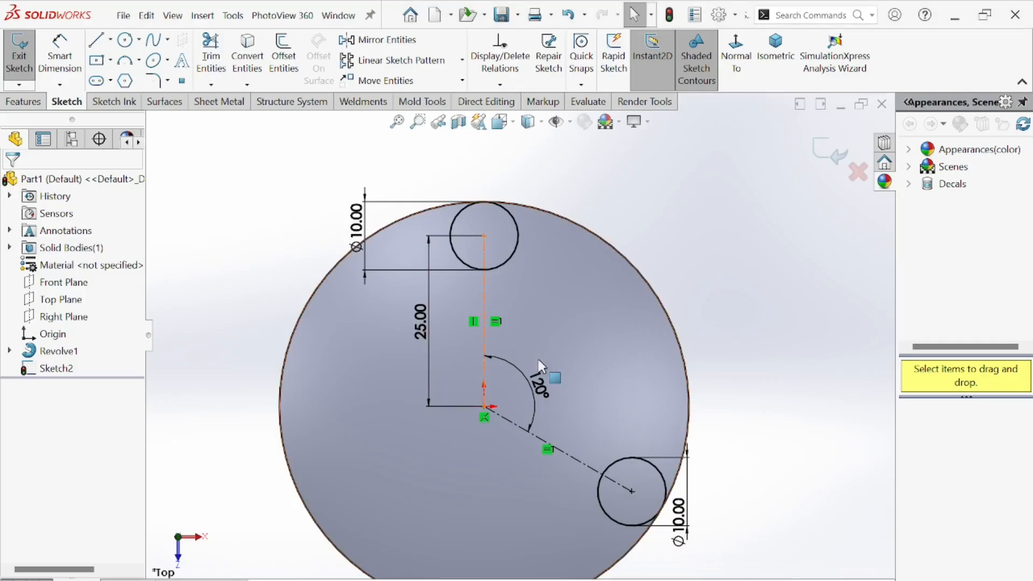
Draw a three-point arc from the top circle to the lower circle, bowing toward the outer edge.
{"action": "scroll", "coordinate": [538, 367], "scroll_direction": "up", "scroll_amount": 1}
{"action": "left_click", "coordinate": [127, 62]}
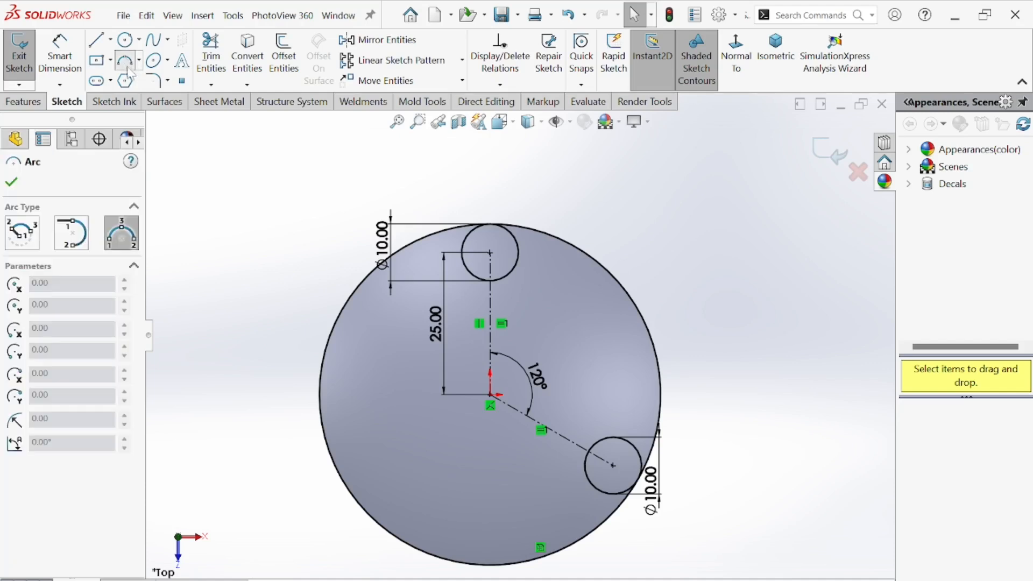
{"action": "left_click", "coordinate": [518, 253]}
{"action": "left_click", "coordinate": [626, 440]}
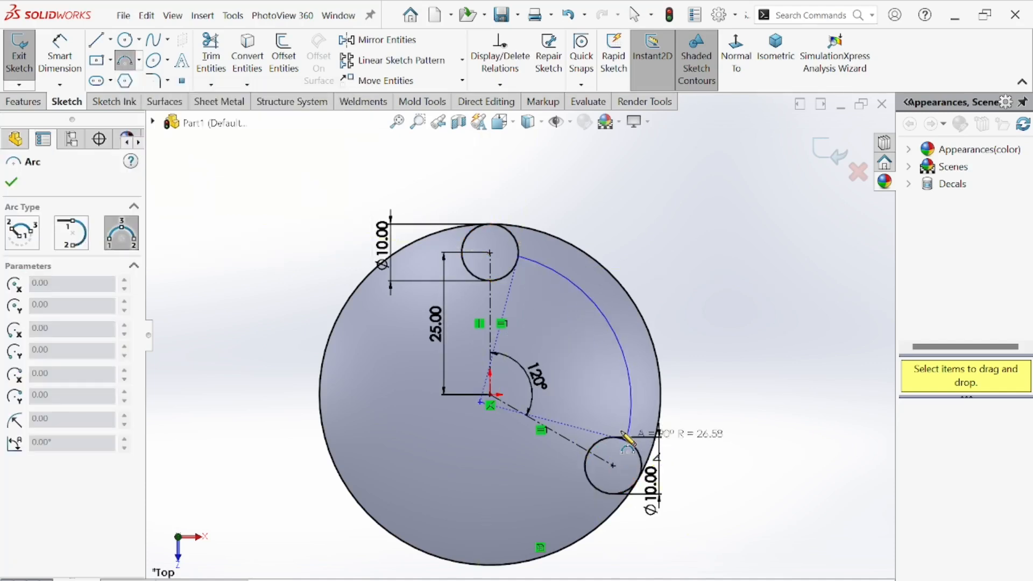
{"action": "left_click", "coordinate": [580, 385]}
{"action": "left_click", "coordinate": [11, 182]}
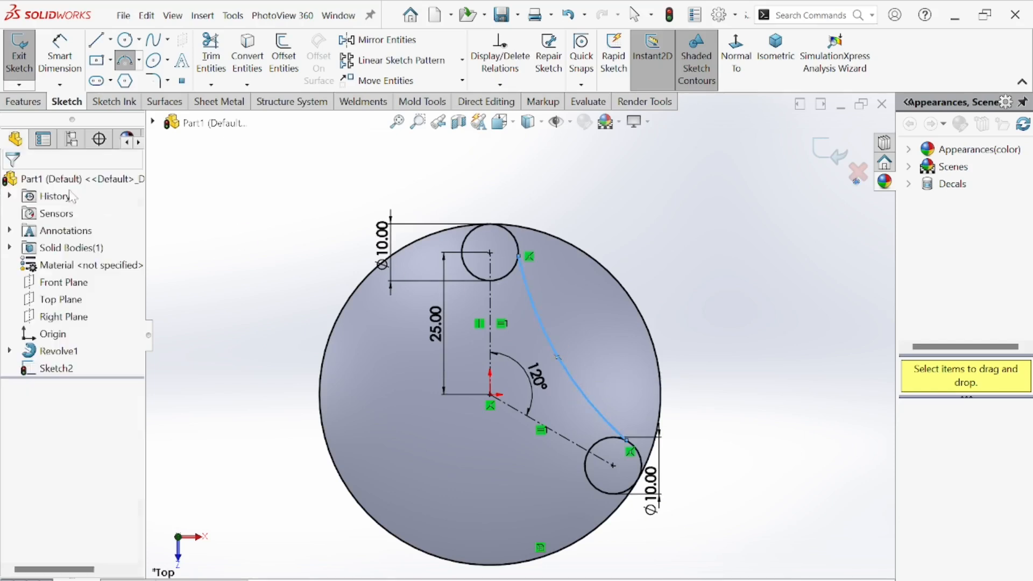
Make the arc tangent to the top circle.
{"action": "scroll", "coordinate": [476, 210], "scroll_direction": "down", "scroll_amount": 5}
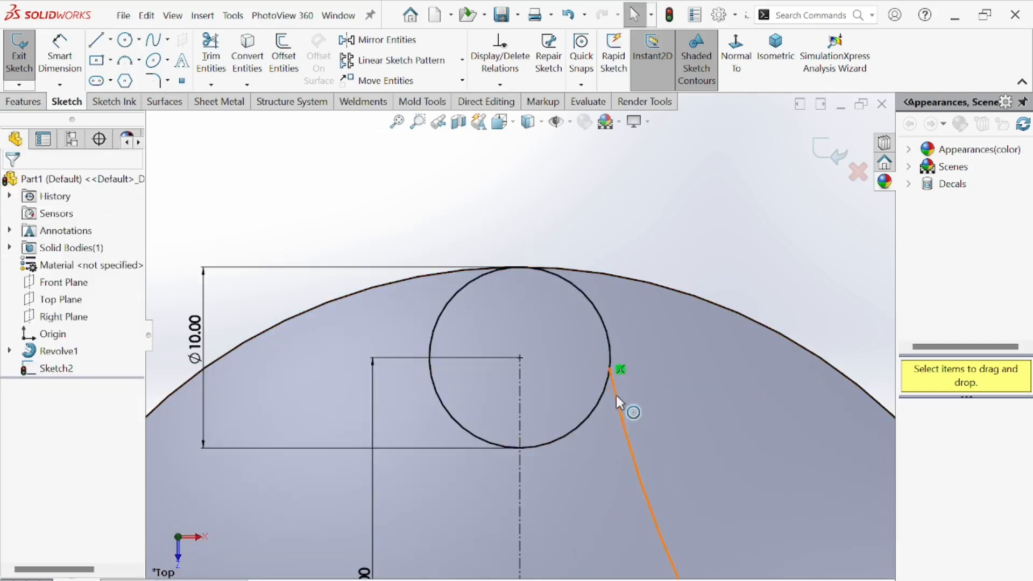
{"action": "left_click", "coordinate": [617, 394]}
{"action": "left_click", "coordinate": [607, 336], "text": "ctrl"}
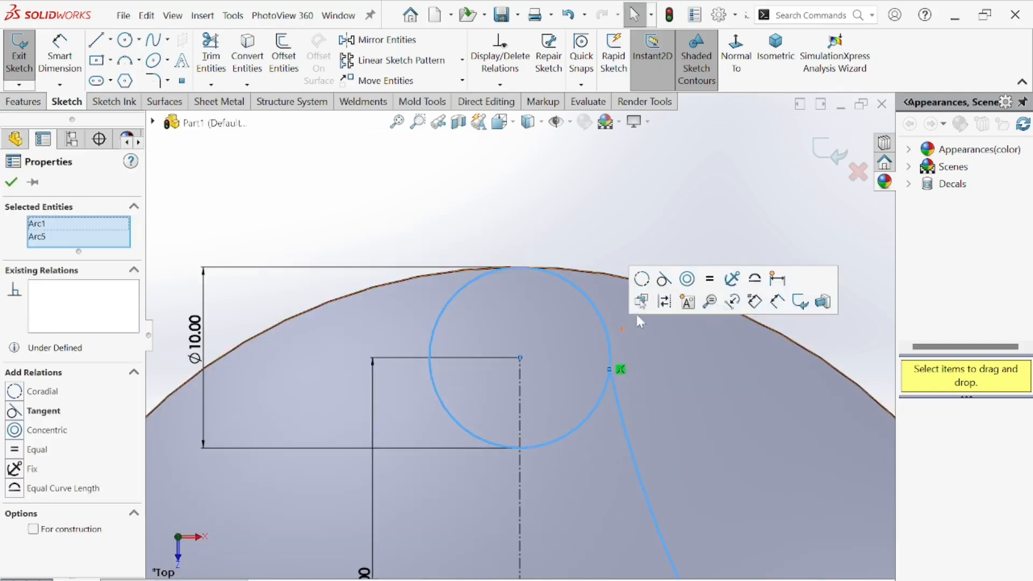
{"action": "left_click", "coordinate": [665, 281]}
{"action": "scroll", "coordinate": [592, 293], "scroll_direction": "up", "scroll_amount": 3}
{"action": "scroll", "coordinate": [588, 323], "scroll_direction": "down", "scroll_amount": 2}
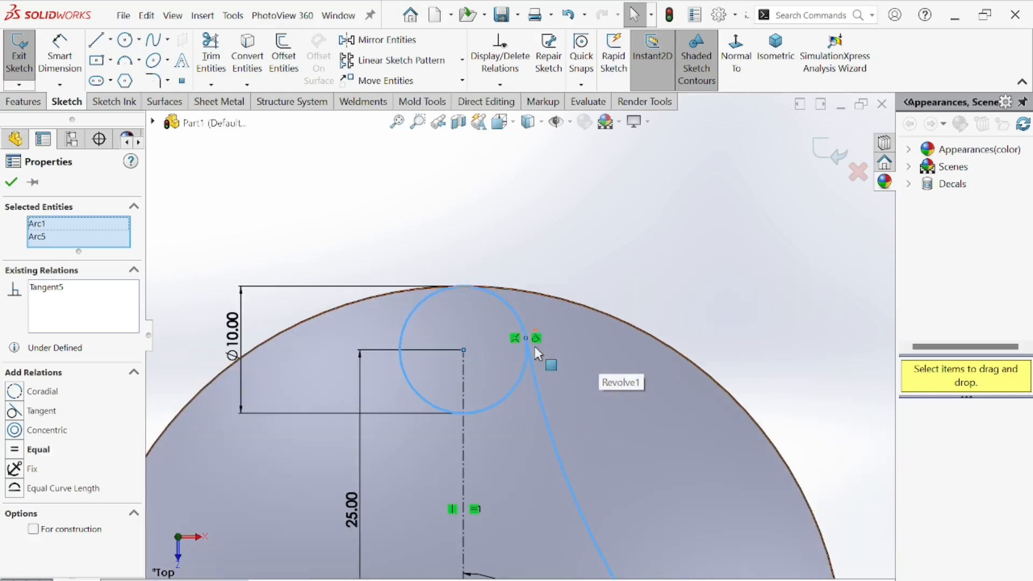
{"action": "scroll", "coordinate": [595, 461], "scroll_direction": "up", "scroll_amount": 3}
{"action": "scroll", "coordinate": [617, 487], "scroll_direction": "down", "scroll_amount": 4}
{"action": "key", "text": "Escape"}
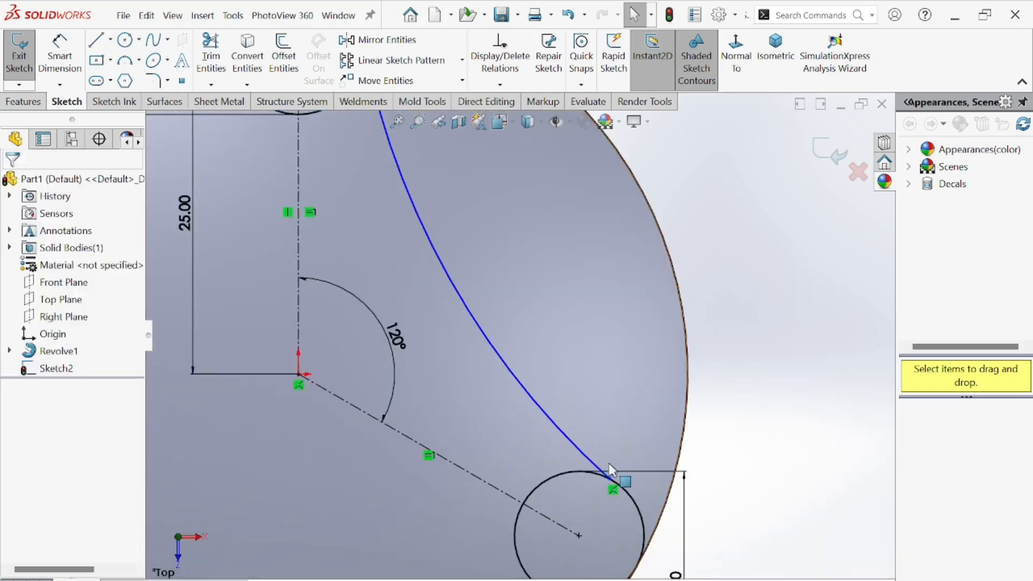
Make the arc tangent to the lower circle.
{"action": "left_click", "coordinate": [590, 460]}
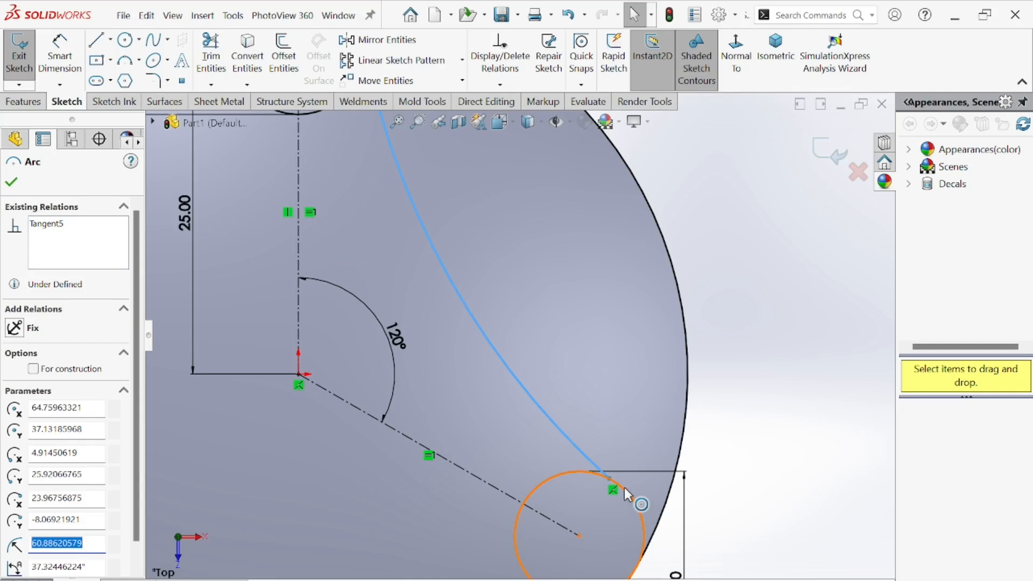
{"action": "left_click", "coordinate": [632, 492], "text": "ctrl"}
{"action": "left_click", "coordinate": [676, 431]}
{"action": "scroll", "coordinate": [548, 420], "scroll_direction": "up", "scroll_amount": 3}
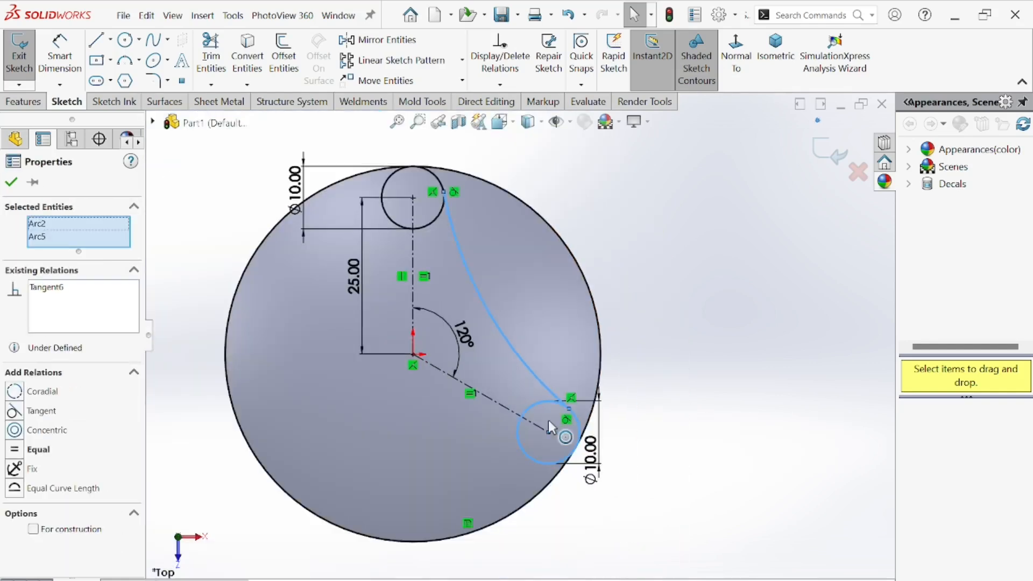
{"action": "left_click", "coordinate": [12, 183]}
Dimension the arc's radius as 100 mm.
{"action": "left_click", "coordinate": [60, 54]}
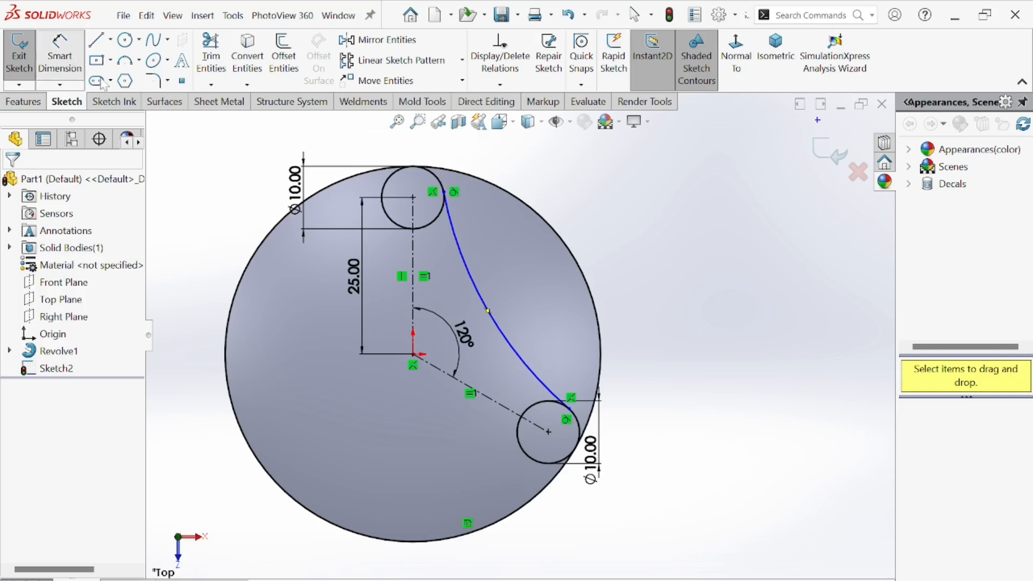
{"action": "left_click", "coordinate": [484, 305]}
{"action": "left_click", "coordinate": [587, 280]}
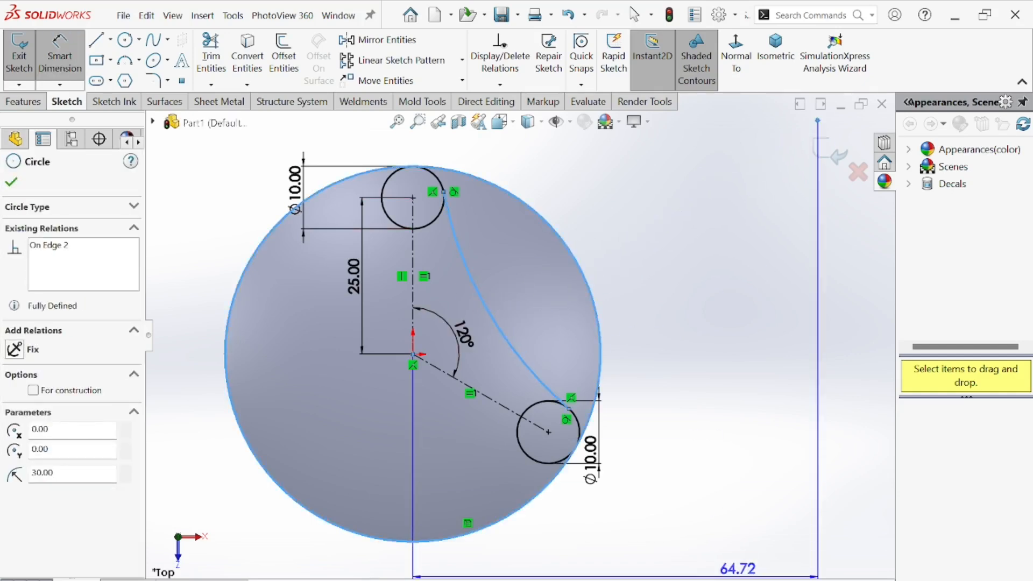
{"action": "key", "text": "Escape"}
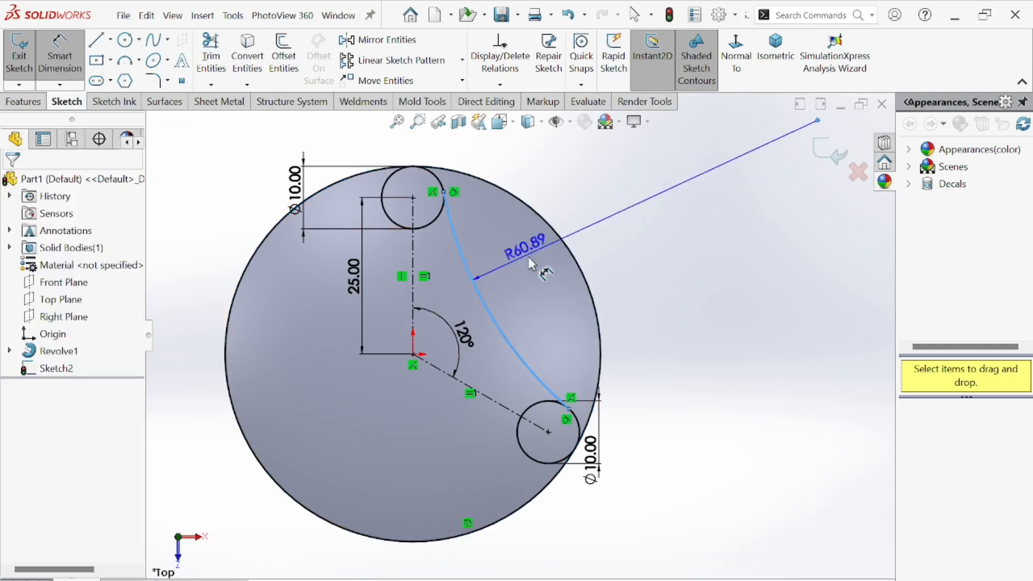
{"action": "left_click", "coordinate": [524, 285]}
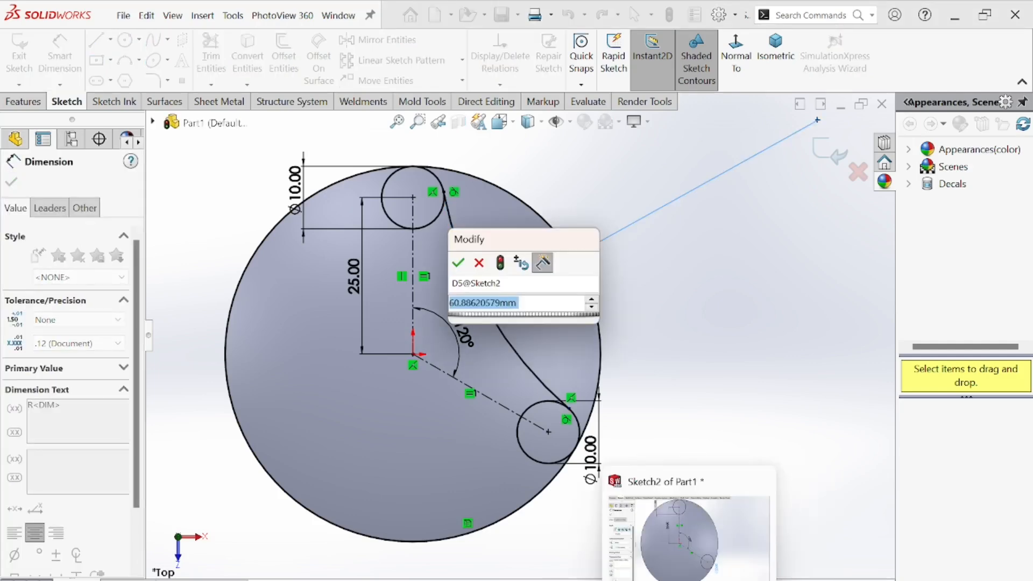
{"action": "left_click", "coordinate": [718, 580]}
{"action": "left_click", "coordinate": [718, 580]}
{"action": "left_click", "coordinate": [543, 305]}
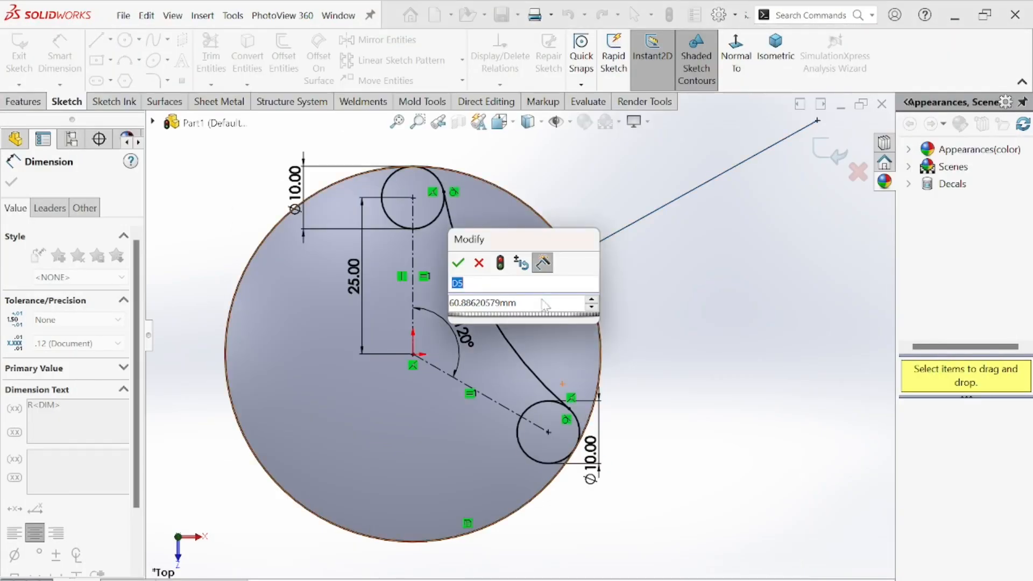
{"action": "key", "text": "ctrl+a"}
{"action": "type", "text": "10"}
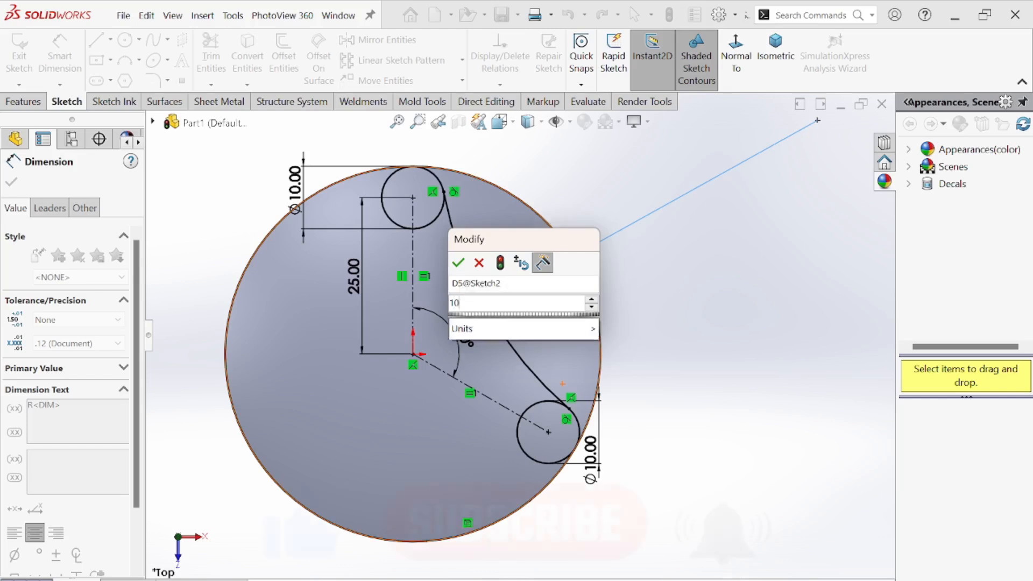
{"action": "type", "text": "0"}
{"action": "key", "text": "Return"}
{"action": "scroll", "coordinate": [447, 289], "scroll_direction": "up", "scroll_amount": 1}
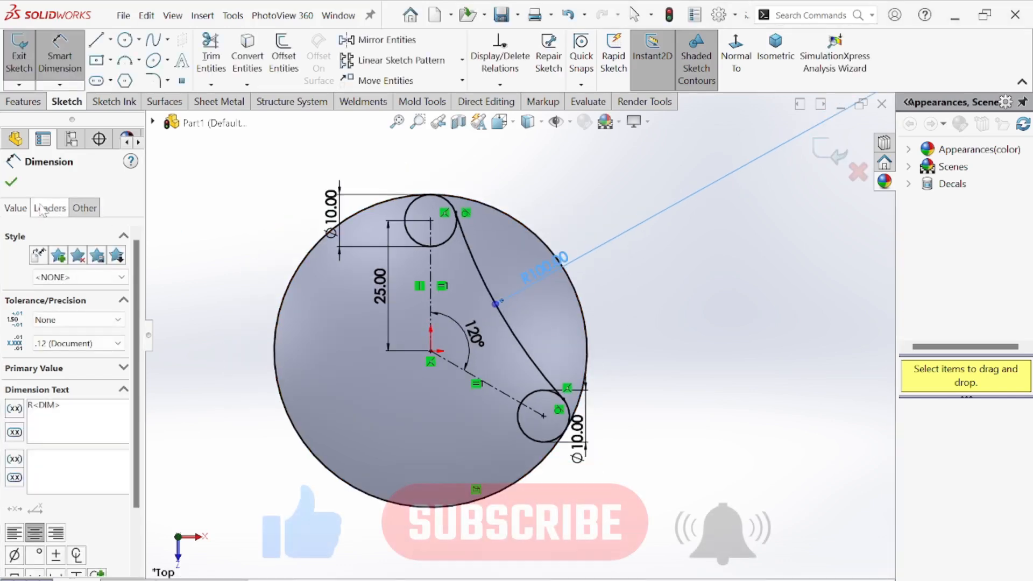
{"action": "left_click", "coordinate": [20, 184]}
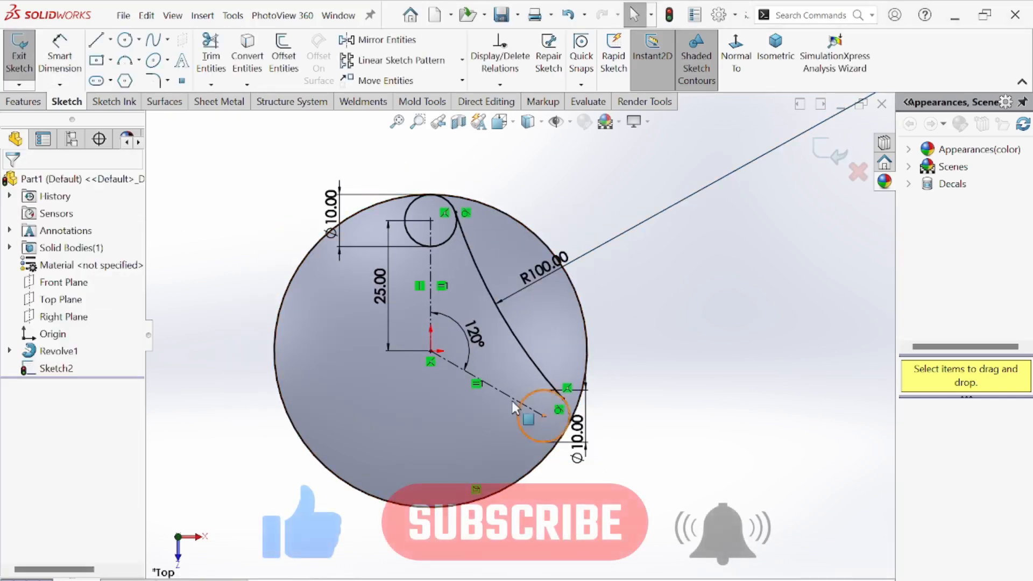
Power-trim the two lobe circles away around the ends of the arc.
{"action": "left_click", "coordinate": [210, 56]}
{"action": "mouse_move", "coordinate": [332, 265]}
{"action": "left_mouse_down"}
{"action": "mouse_move", "coordinate": [478, 501]}
{"action": "mouse_move", "coordinate": [497, 512]}
{"action": "left_mouse_up"}
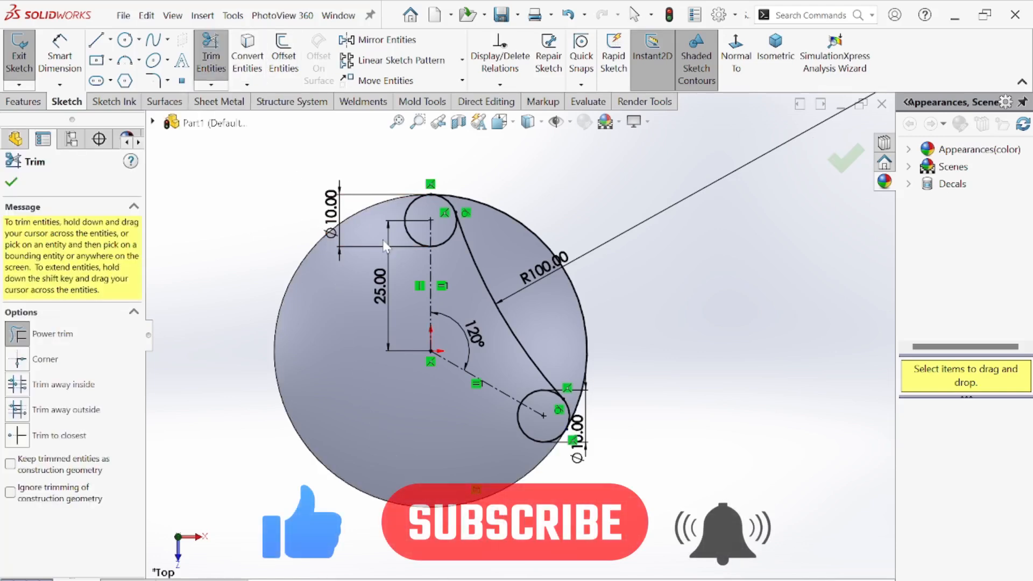
{"action": "scroll", "coordinate": [377, 226], "scroll_direction": "down", "scroll_amount": 2}
{"action": "left_click_drag", "start_coordinate": [429, 176], "coordinate": [448, 225]}
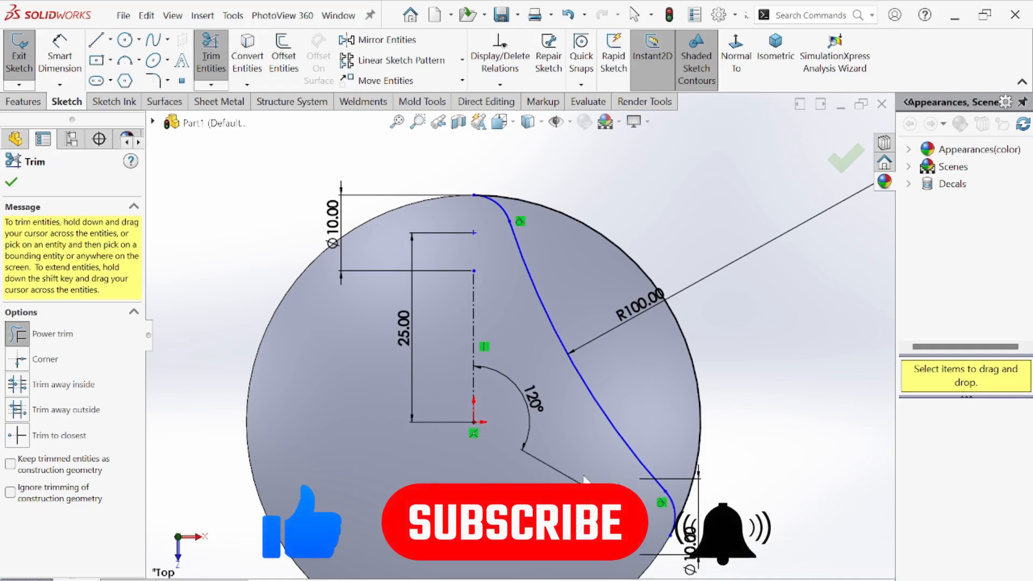
{"action": "scroll", "coordinate": [584, 477], "scroll_direction": "up", "scroll_amount": 2}
{"action": "scroll", "coordinate": [516, 336], "scroll_direction": "up", "scroll_amount": 1}
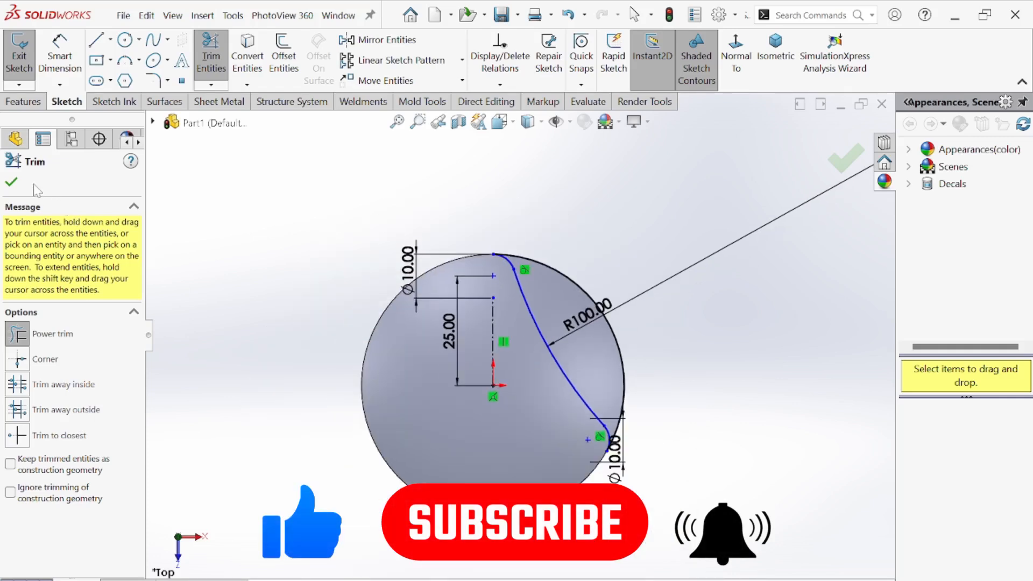
{"action": "left_click", "coordinate": [12, 182]}
Cut-extrude the closed R100 profile through the base with Through All - Both.
{"action": "middle_click_drag", "start_coordinate": [447, 237], "coordinate": [474, 333]}
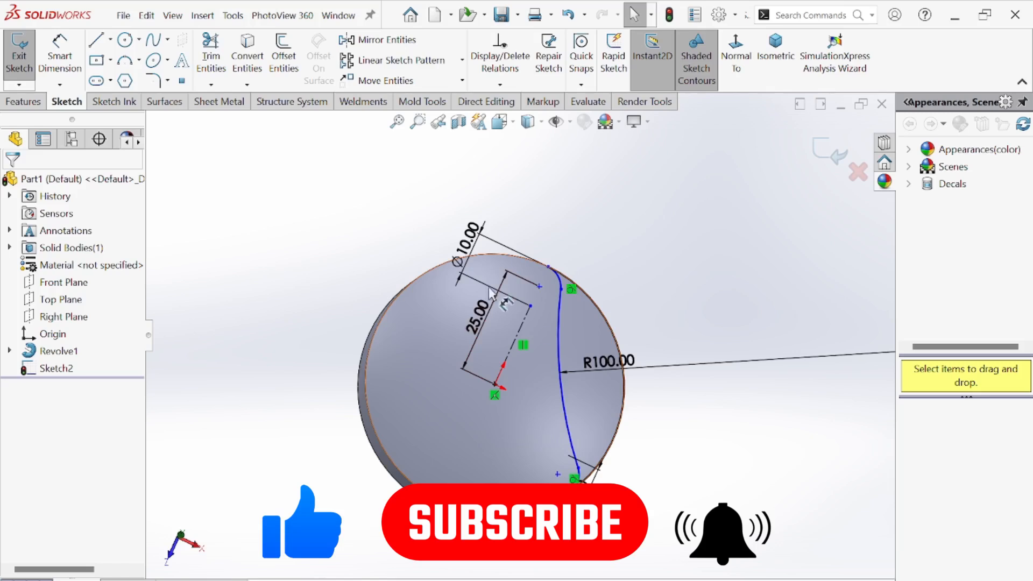
{"action": "middle_click_drag", "start_coordinate": [590, 403], "coordinate": [548, 416]}
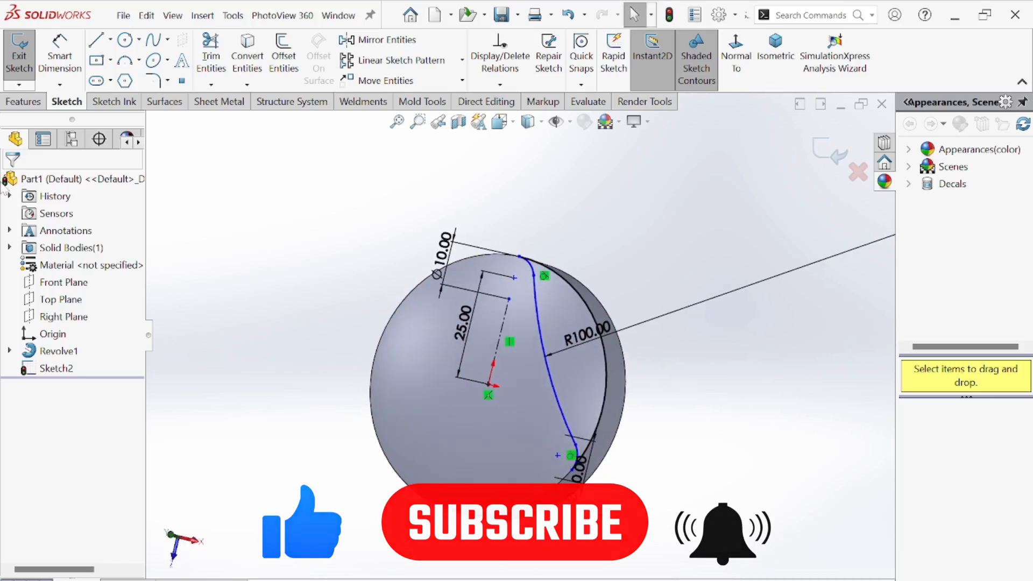
{"action": "left_click", "coordinate": [23, 101]}
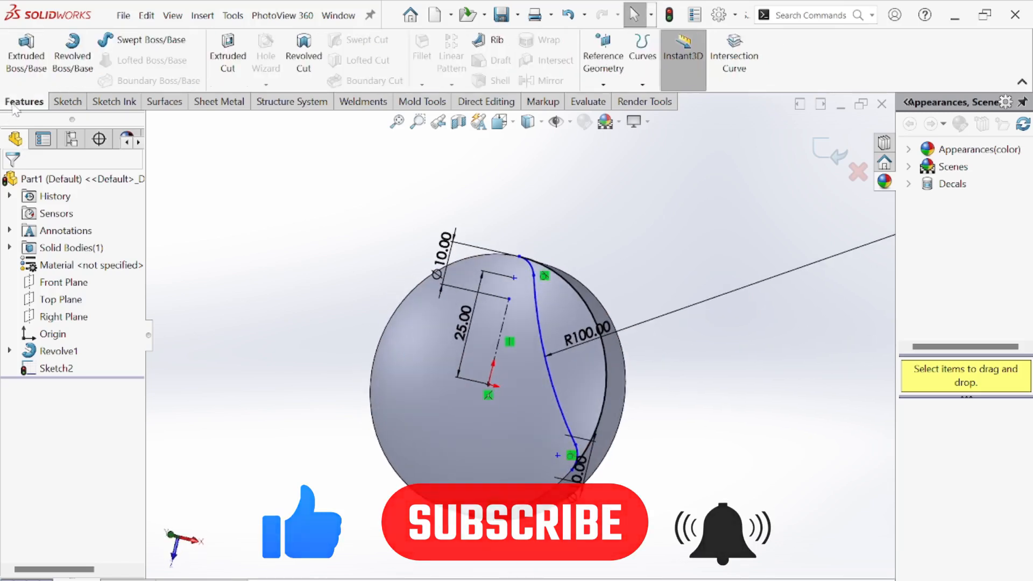
{"action": "left_click", "coordinate": [226, 60]}
{"action": "middle_click_drag", "start_coordinate": [559, 404], "coordinate": [390, 342]}
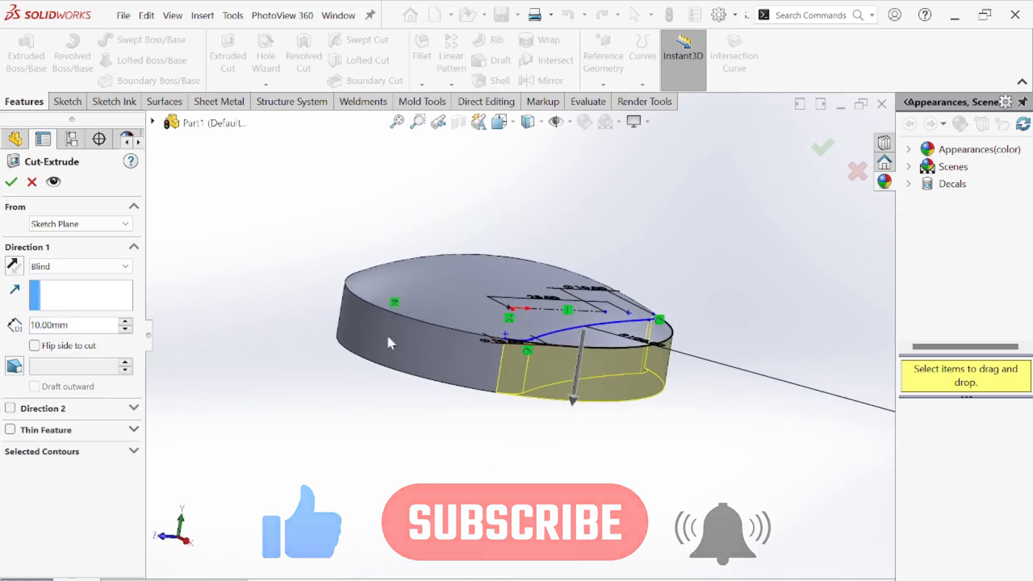
{"action": "mouse_move", "coordinate": [606, 289]}
{"action": "middle_mouse_down"}
{"action": "mouse_move", "coordinate": [618, 305]}
{"action": "mouse_move", "coordinate": [607, 412]}
{"action": "middle_mouse_up"}
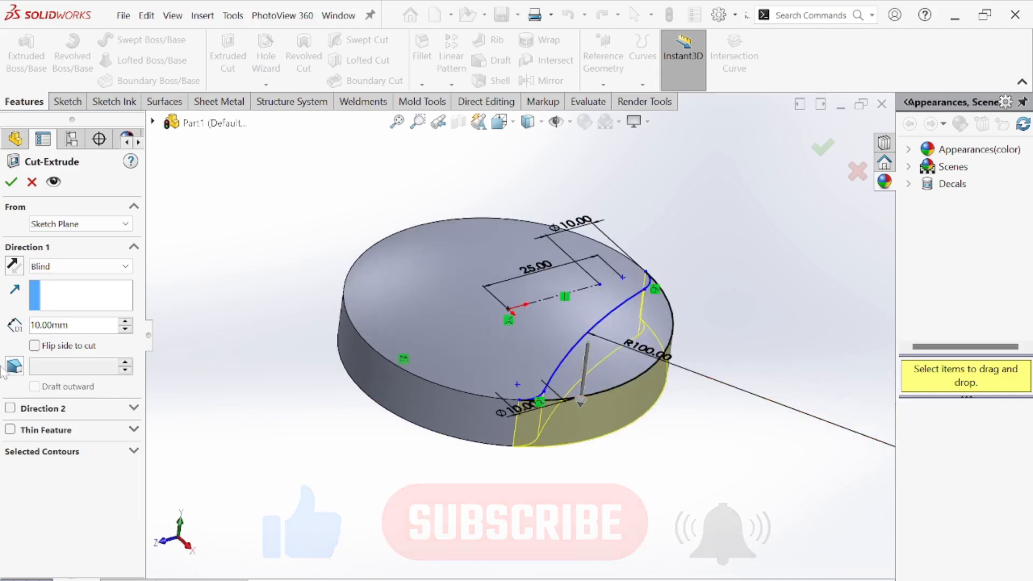
{"action": "left_click", "coordinate": [75, 267]}
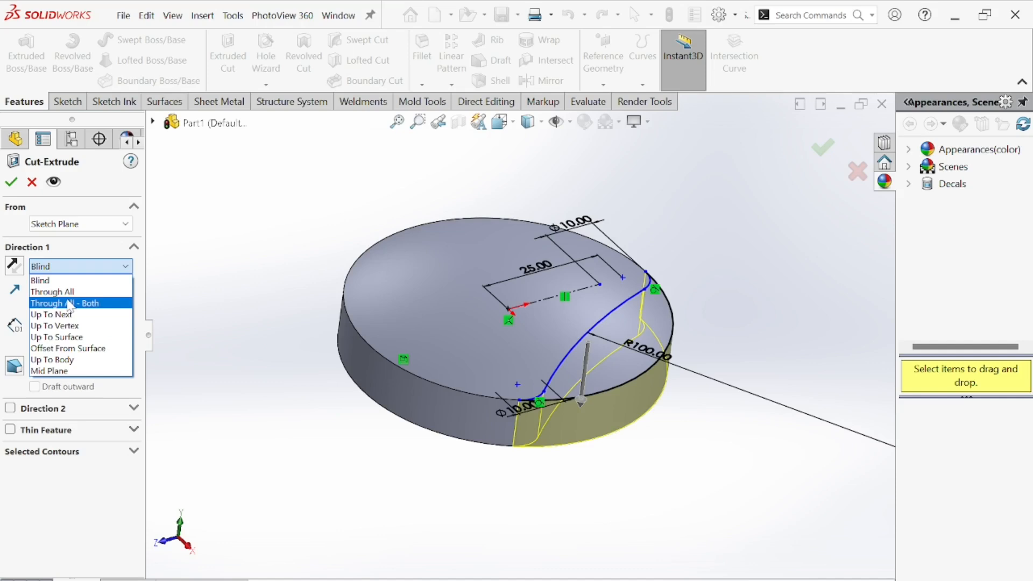
{"action": "left_click", "coordinate": [70, 302]}
{"action": "middle_click_drag", "start_coordinate": [554, 301], "coordinate": [602, 269]}
{"action": "scroll", "coordinate": [602, 268], "scroll_direction": "down", "scroll_amount": 3}
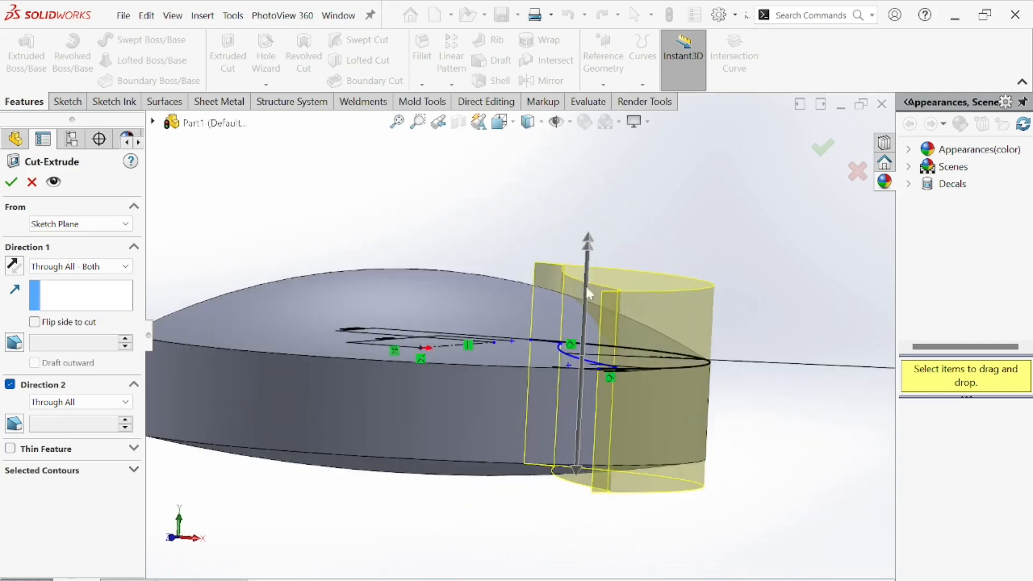
{"action": "left_click", "coordinate": [16, 184]}
Inspect the cut side of the body from several angles.
{"action": "middle_click_drag", "start_coordinate": [409, 404], "coordinate": [592, 253]}
{"action": "scroll", "coordinate": [592, 253], "scroll_direction": "down", "scroll_amount": 3}
{"action": "middle_click_drag", "start_coordinate": [489, 398], "coordinate": [537, 427]}
{"action": "scroll", "coordinate": [536, 428], "scroll_direction": "up", "scroll_amount": 4}
{"action": "middle_click_drag", "start_coordinate": [495, 338], "coordinate": [404, 368]}
{"action": "mouse_move", "coordinate": [467, 373]}
{"action": "middle_mouse_down"}
{"action": "mouse_move", "coordinate": [448, 342]}
{"action": "mouse_move", "coordinate": [477, 364]}
{"action": "middle_mouse_up"}
{"action": "middle_click_drag", "start_coordinate": [515, 408], "coordinate": [524, 376]}
{"action": "scroll", "coordinate": [524, 377], "scroll_direction": "down", "scroll_amount": 2}
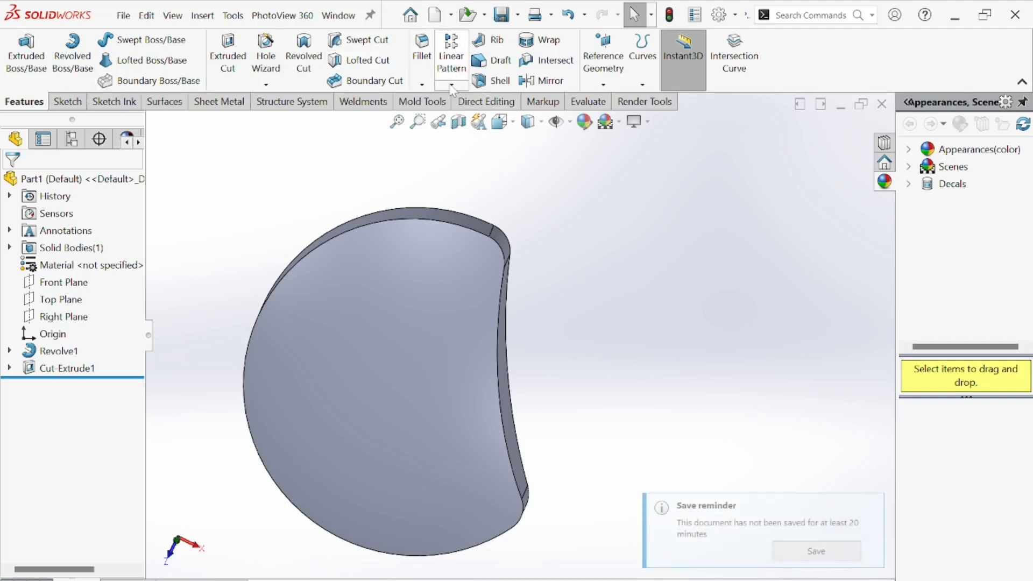
Start a circular pattern and select the side cut feature as the feature to pattern.
{"action": "left_click", "coordinate": [452, 84]}
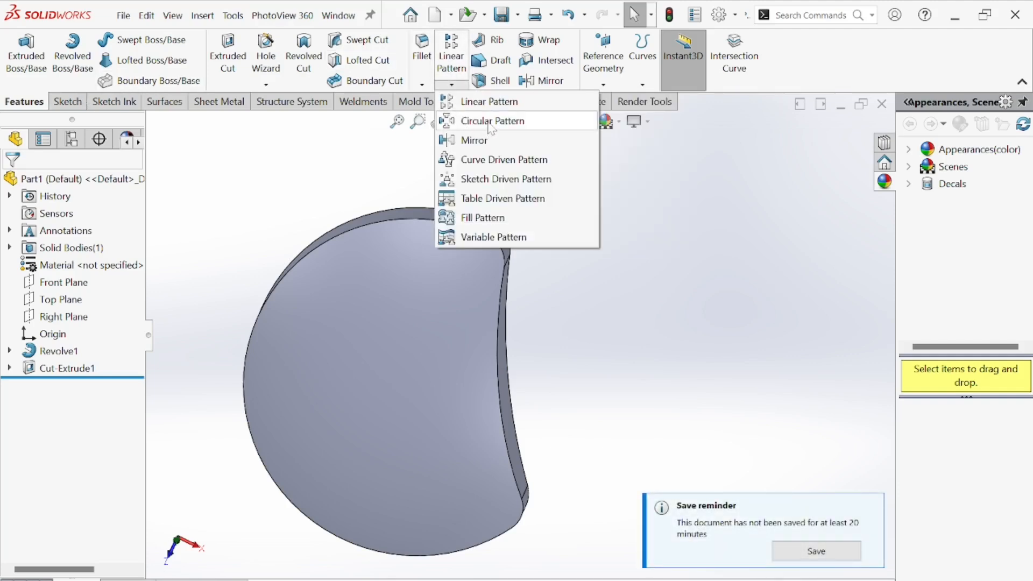
{"action": "left_click", "coordinate": [490, 123]}
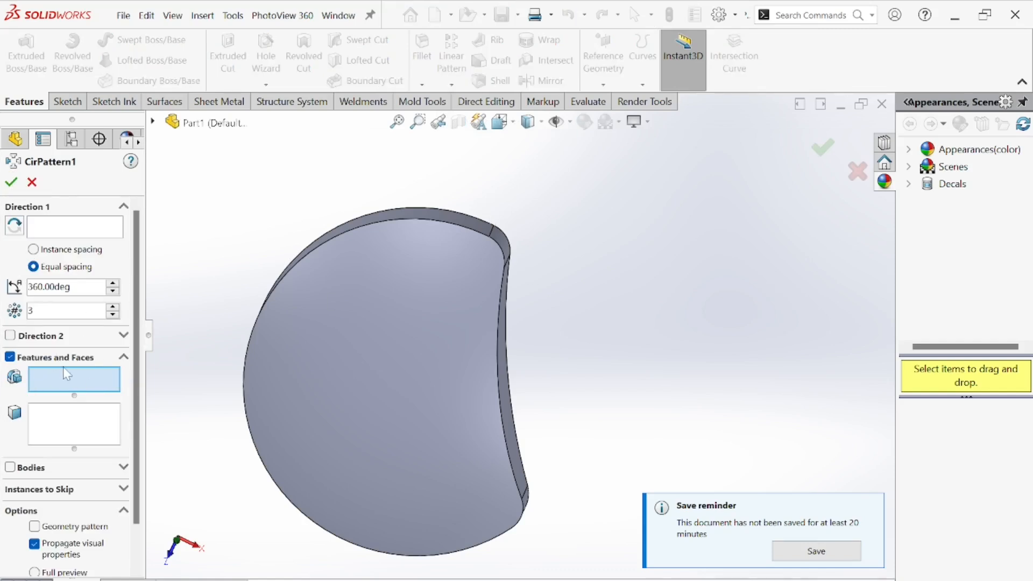
{"action": "mouse_move", "coordinate": [524, 363]}
{"action": "middle_mouse_down"}
{"action": "mouse_move", "coordinate": [535, 364]}
{"action": "mouse_move", "coordinate": [510, 352]}
{"action": "middle_mouse_up"}
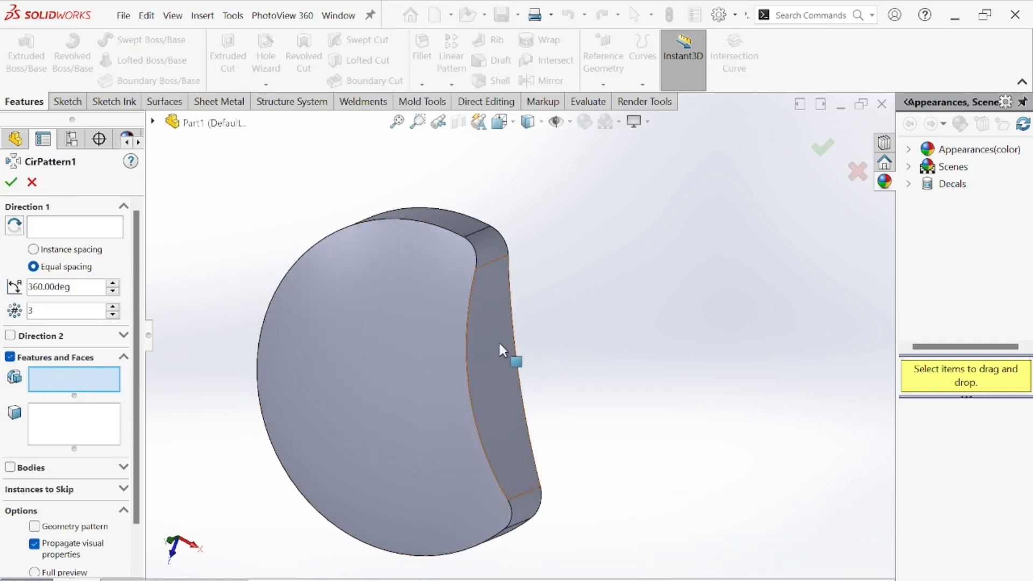
{"action": "left_click", "coordinate": [498, 338]}
{"action": "scroll", "coordinate": [482, 338], "scroll_direction": "up", "scroll_amount": 3}
{"action": "middle_click_drag", "start_coordinate": [370, 334], "coordinate": [375, 379]}
{"action": "left_click", "coordinate": [53, 230]}
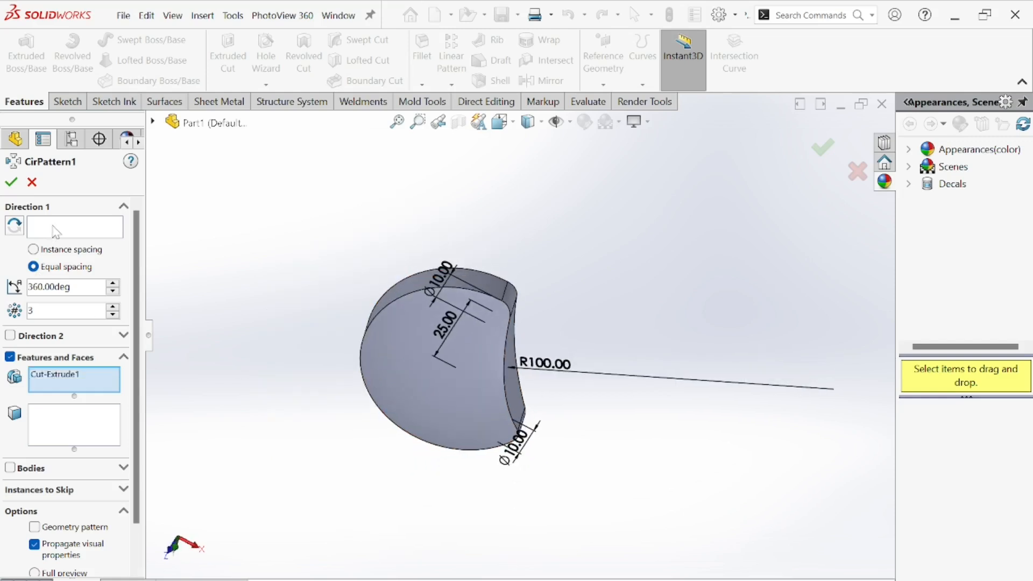
Use the base's cylindrical face as the pattern axis and finish the pattern with 3 equally spaced instances over 360°.
{"action": "middle_click_drag", "start_coordinate": [212, 260], "coordinate": [392, 368]}
{"action": "scroll", "coordinate": [398, 367], "scroll_direction": "down", "scroll_amount": 3}
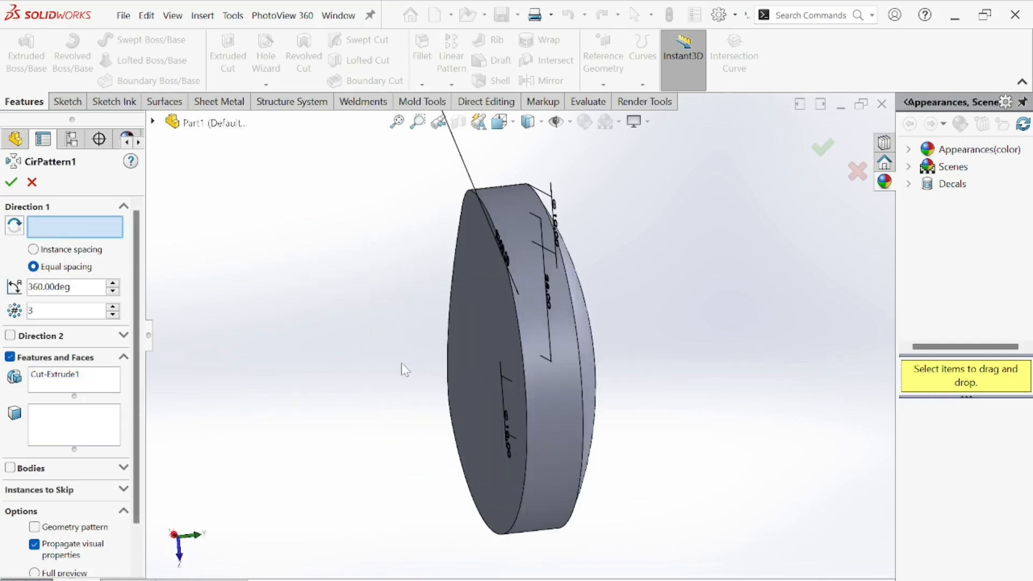
{"action": "left_click", "coordinate": [552, 410]}
{"action": "middle_click_drag", "start_coordinate": [507, 395], "coordinate": [333, 371]}
{"action": "middle_click_drag", "start_coordinate": [417, 383], "coordinate": [354, 290]}
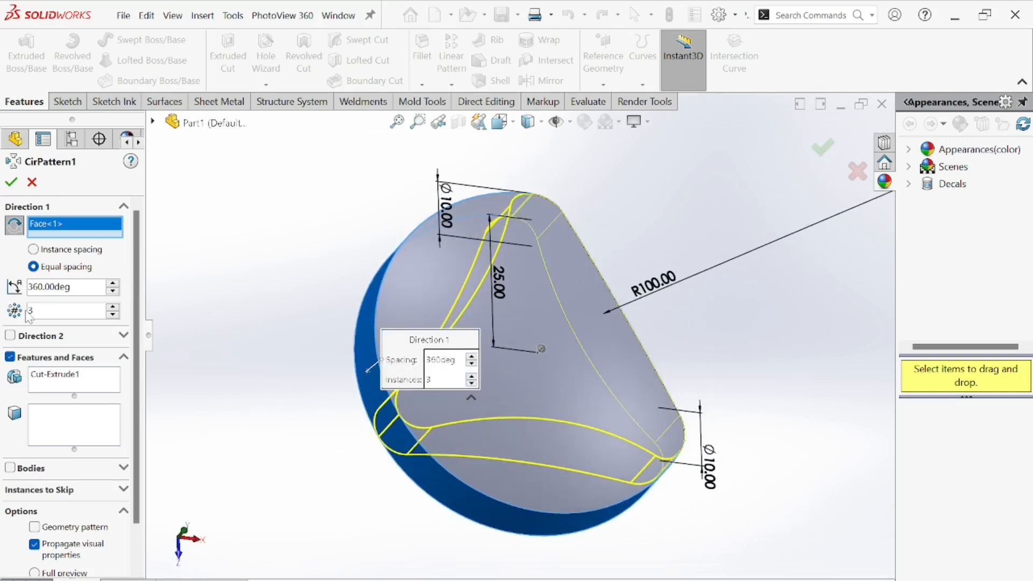
{"action": "middle_click_drag", "start_coordinate": [355, 256], "coordinate": [205, 328]}
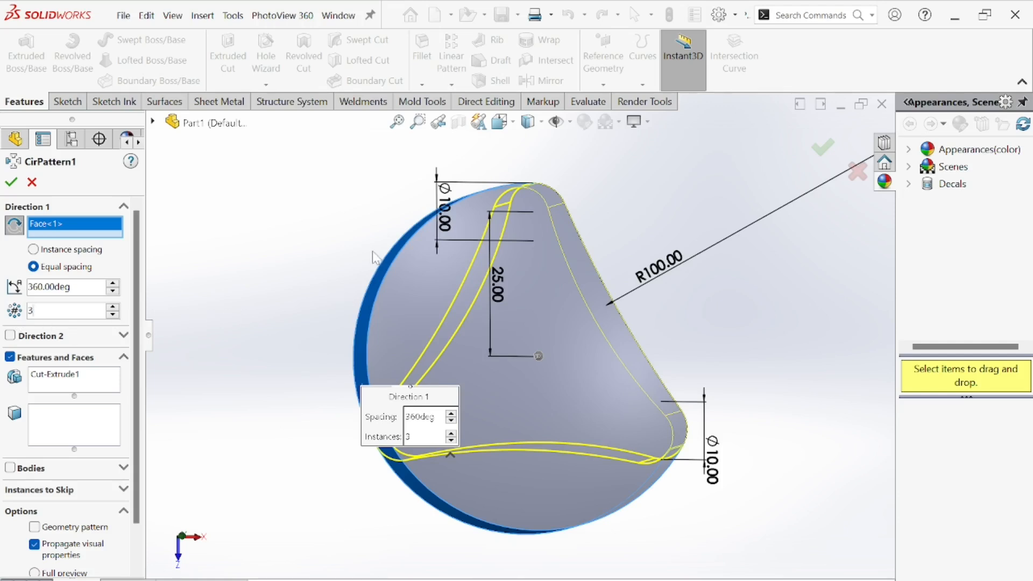
{"action": "middle_click_drag", "start_coordinate": [375, 257], "coordinate": [280, 261]}
{"action": "left_click", "coordinate": [11, 184]}
Inspect the three-lobed body from several angles.
{"action": "middle_click_drag", "start_coordinate": [272, 210], "coordinate": [500, 237]}
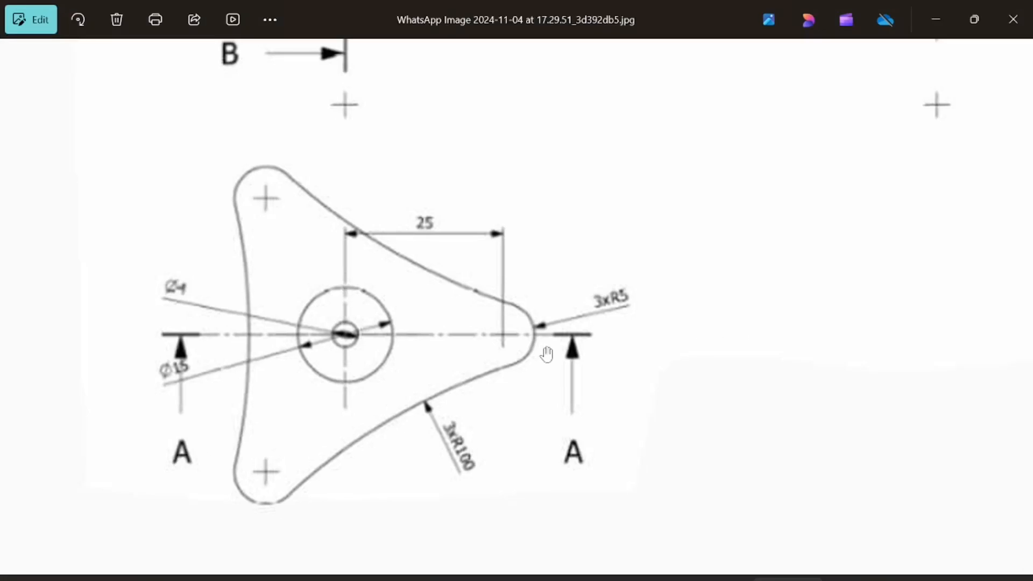
{"action": "scroll", "coordinate": [527, 288], "scroll_direction": "up", "scroll_amount": 2}
{"action": "scroll", "coordinate": [527, 295], "scroll_direction": "down", "scroll_amount": 3}
{"action": "scroll", "coordinate": [527, 294], "scroll_direction": "down", "scroll_amount": 2}
{"action": "scroll", "coordinate": [479, 235], "scroll_direction": "up", "scroll_amount": 3}
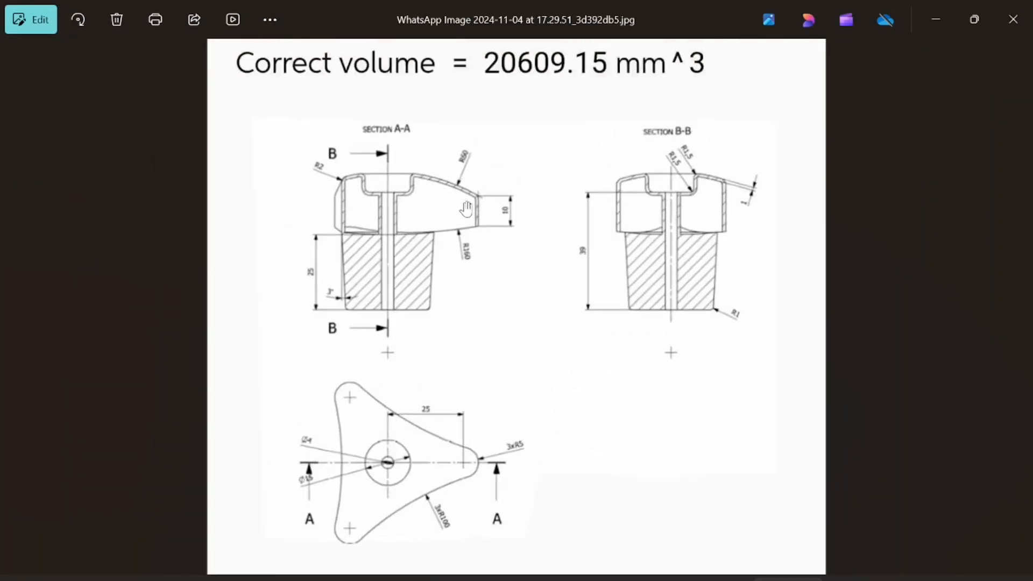
Study the Section A-A and Section B-B views of the reference drawing.
{"action": "scroll", "coordinate": [480, 235], "scroll_direction": "down", "scroll_amount": 3}
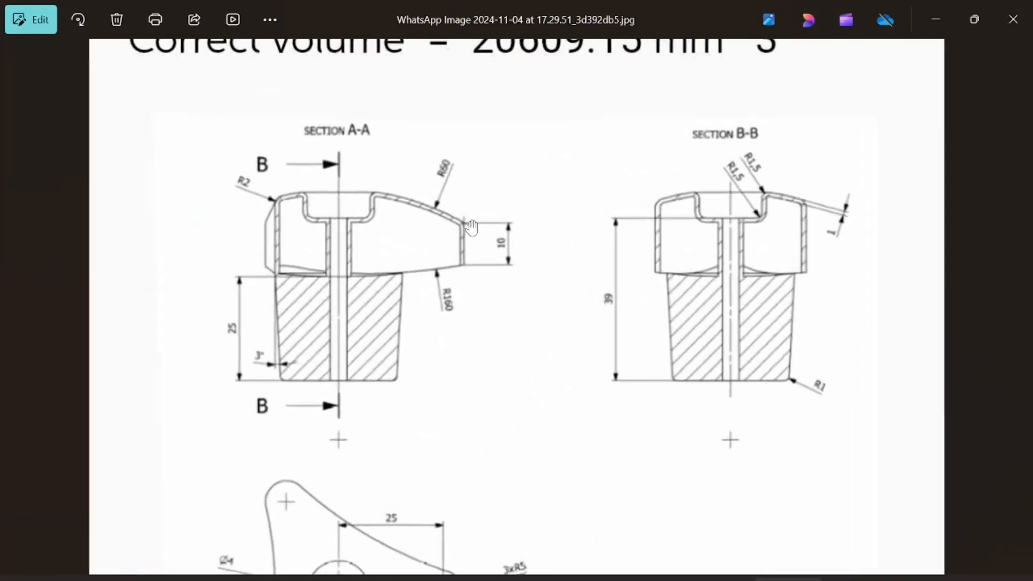
{"action": "scroll", "coordinate": [465, 325], "scroll_direction": "down", "scroll_amount": 1}
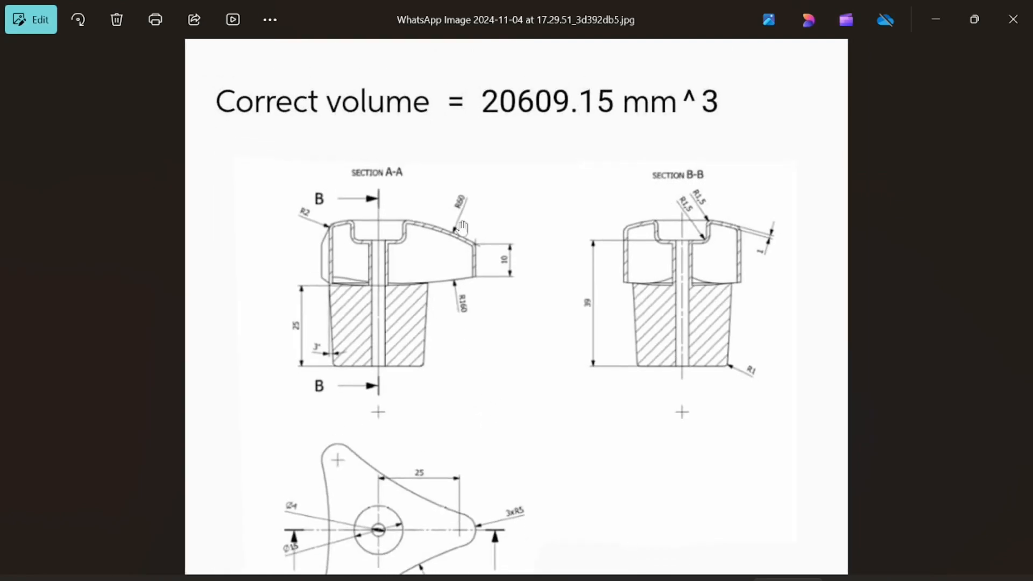
{"action": "scroll", "coordinate": [437, 253], "scroll_direction": "up", "scroll_amount": 4}
{"action": "mouse_move", "coordinate": [438, 253]}
{"action": "left_mouse_down"}
{"action": "mouse_move", "coordinate": [350, 357]}
{"action": "mouse_move", "coordinate": [300, 256]}
{"action": "left_mouse_up"}
{"action": "scroll", "coordinate": [586, 330], "scroll_direction": "up", "scroll_amount": 1}
{"action": "scroll", "coordinate": [592, 328], "scroll_direction": "down", "scroll_amount": 2}
{"action": "scroll", "coordinate": [597, 327], "scroll_direction": "down", "scroll_amount": 1}
{"action": "mouse_move", "coordinate": [597, 327]}
{"action": "left_mouse_down"}
{"action": "mouse_move", "coordinate": [583, 258]}
{"action": "mouse_move", "coordinate": [604, 305]}
{"action": "mouse_move", "coordinate": [673, 322]}
{"action": "left_mouse_up"}
{"action": "scroll", "coordinate": [482, 301], "scroll_direction": "up", "scroll_amount": 1}
{"action": "left_click_drag", "start_coordinate": [451, 296], "coordinate": [475, 336]}
{"action": "scroll", "coordinate": [478, 338], "scroll_direction": "down", "scroll_amount": 1}
{"action": "scroll", "coordinate": [261, 323], "scroll_direction": "up", "scroll_amount": 4}
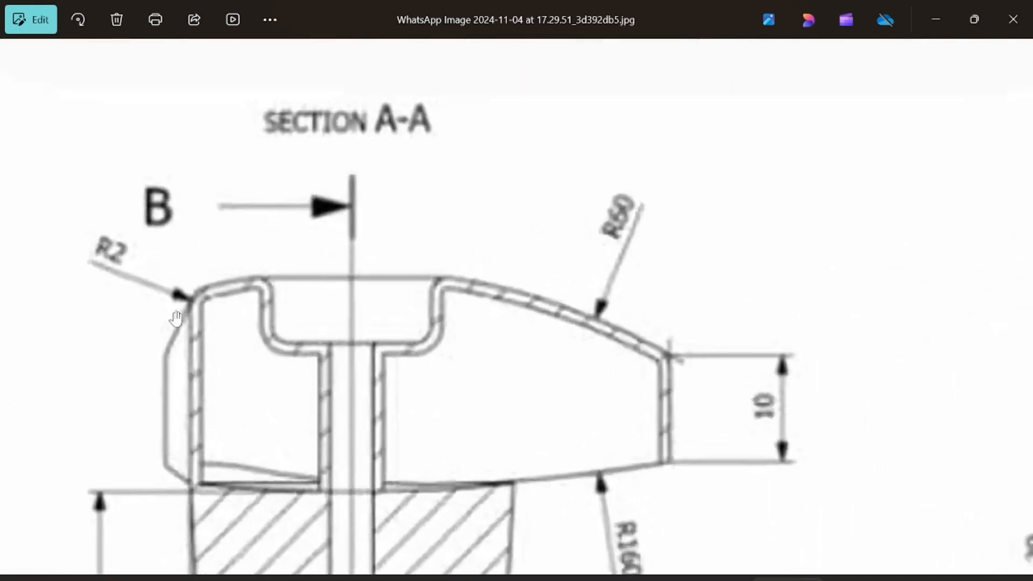
{"action": "left_click_drag", "start_coordinate": [216, 307], "coordinate": [459, 353]}
{"action": "scroll", "coordinate": [459, 353], "scroll_direction": "down", "scroll_amount": 2}
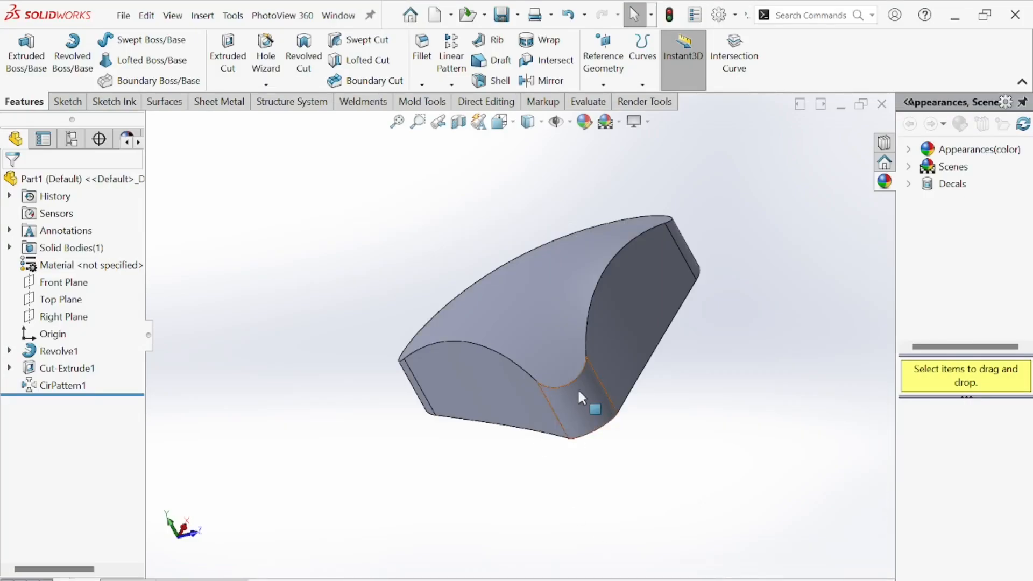
Fillet the top outer edge of the knob with a 2 mm radius.
{"action": "left_click", "coordinate": [434, 49]}
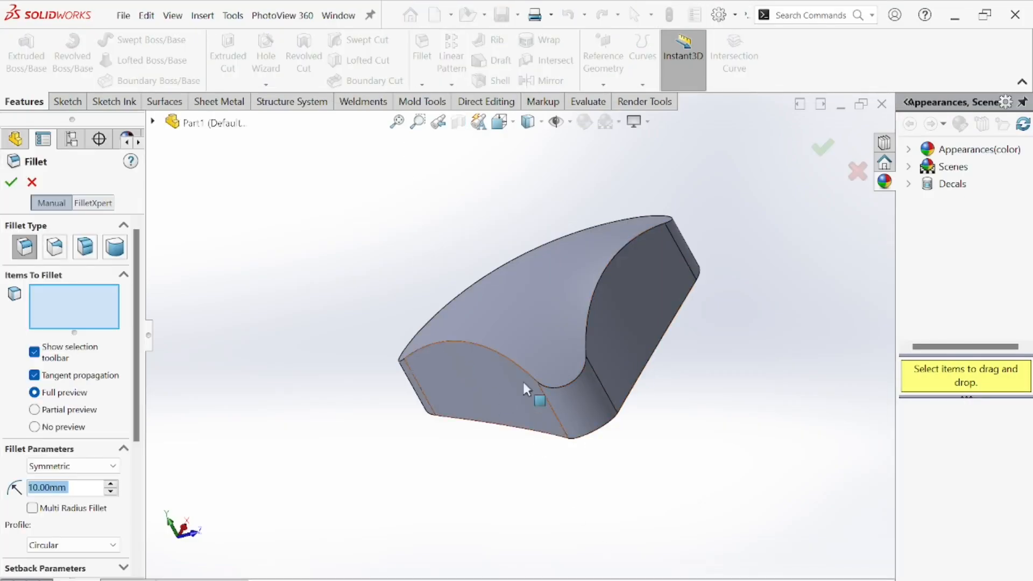
{"action": "left_click", "coordinate": [585, 339]}
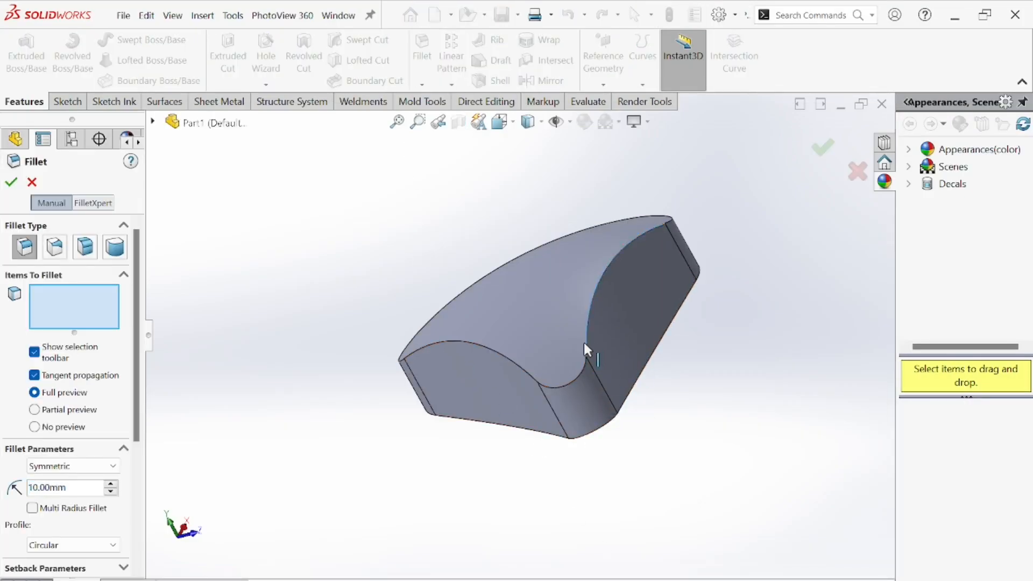
{"action": "middle_click_drag", "start_coordinate": [583, 342], "coordinate": [245, 425]}
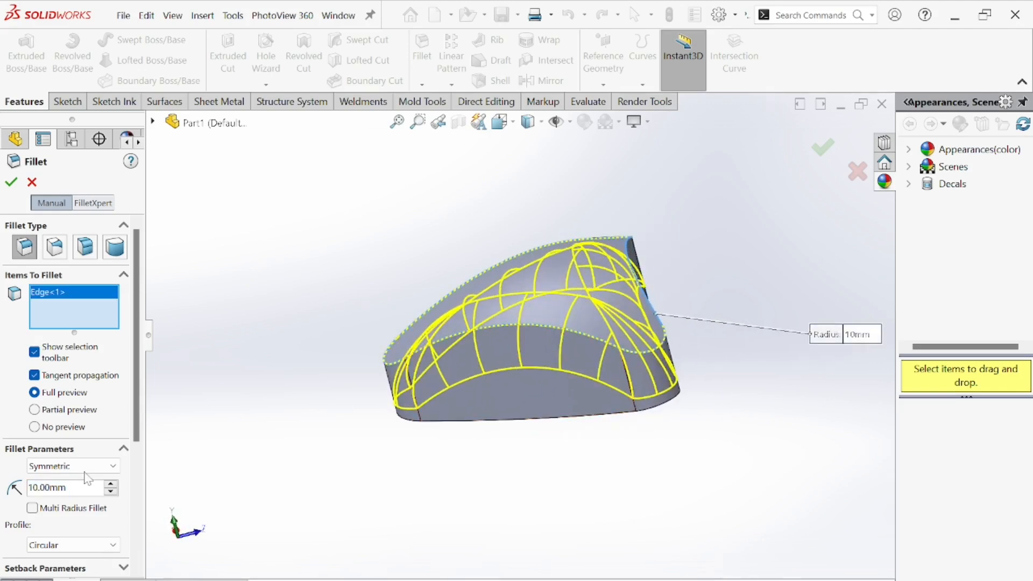
{"action": "double_click", "coordinate": [86, 488]}
{"action": "type", "text": "2"}
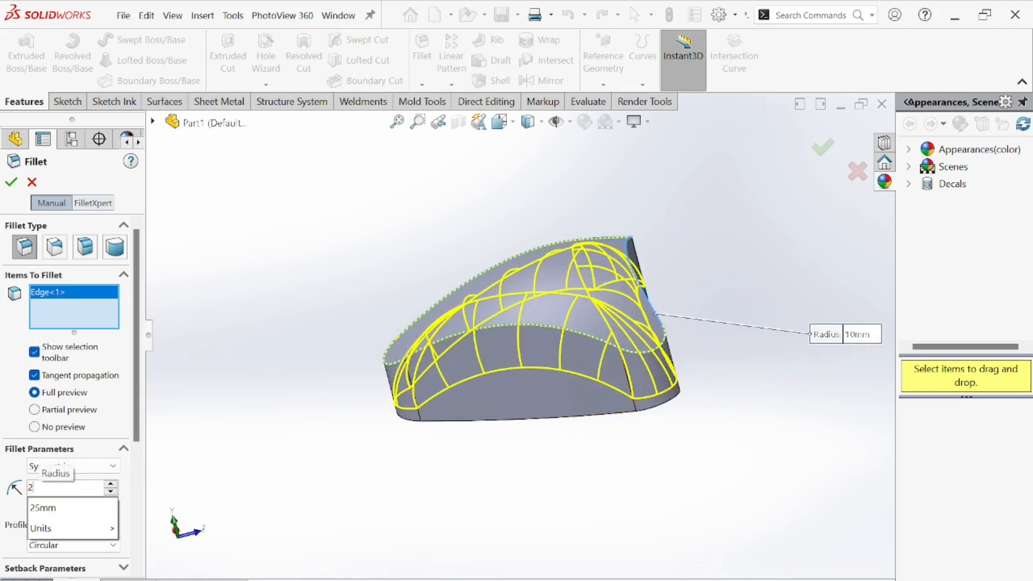
{"action": "key", "text": "Return"}
{"action": "middle_click_drag", "start_coordinate": [466, 442], "coordinate": [264, 441]}
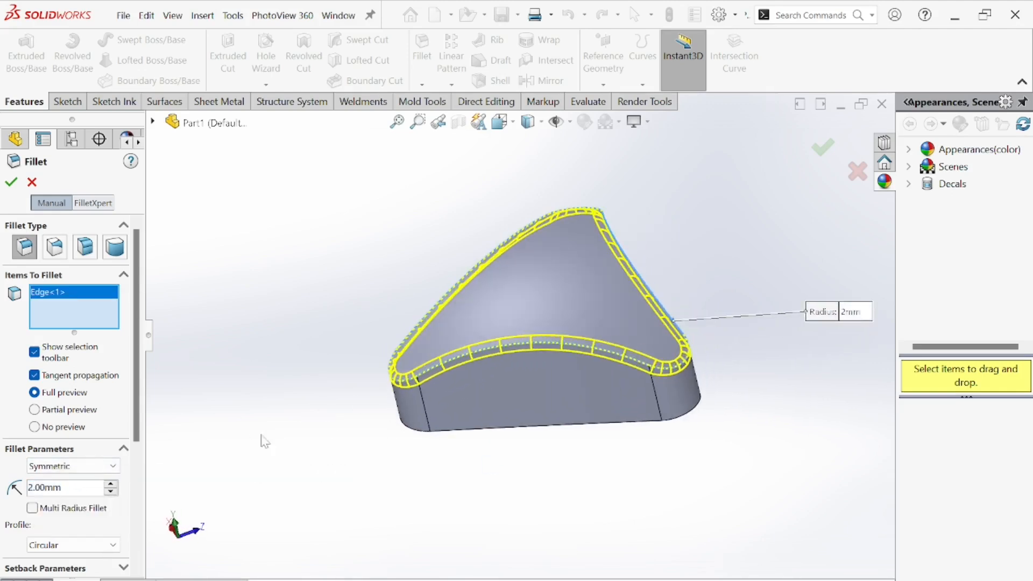
{"action": "left_click", "coordinate": [11, 184]}
Examine the Section A-A profile and cap details in the reference drawing again.
{"action": "middle_click_drag", "start_coordinate": [454, 362], "coordinate": [363, 462]}
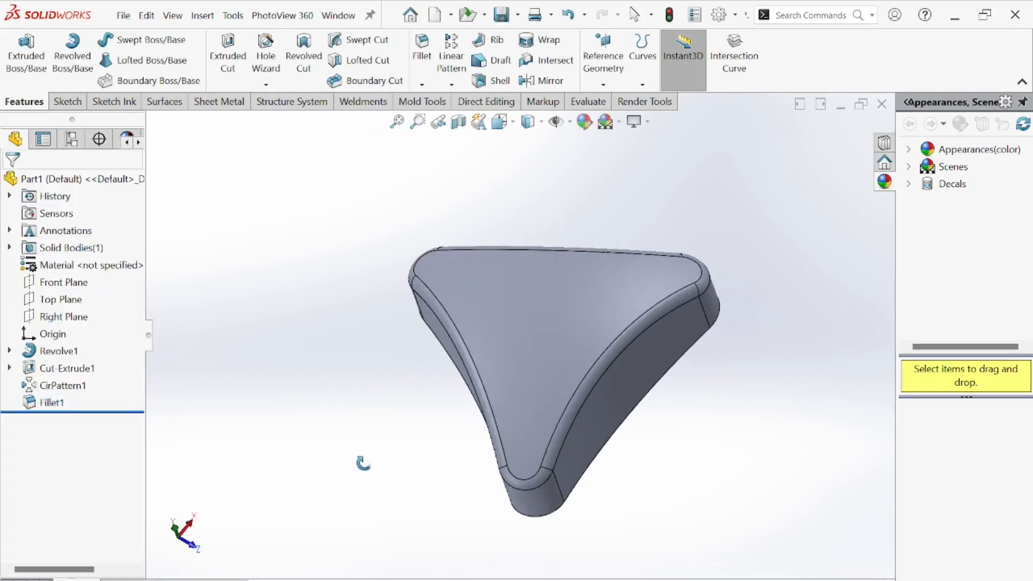
{"action": "middle_click_drag", "start_coordinate": [248, 322], "coordinate": [344, 326]}
{"action": "left_click", "coordinate": [575, 580]}
{"action": "scroll", "coordinate": [554, 377], "scroll_direction": "down", "scroll_amount": 5}
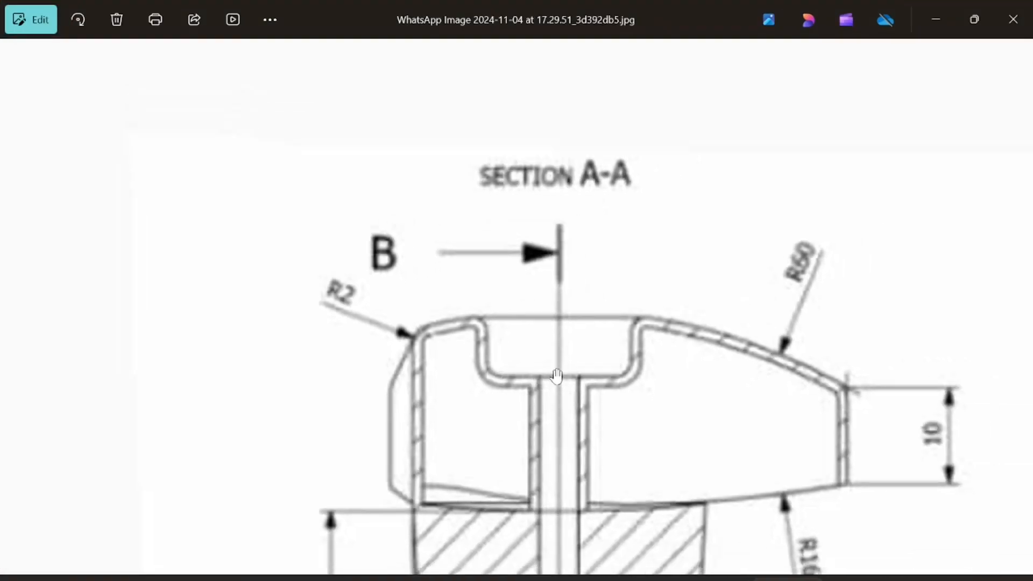
{"action": "left_click_drag", "start_coordinate": [548, 403], "coordinate": [559, 246]}
{"action": "scroll", "coordinate": [559, 246], "scroll_direction": "down", "scroll_amount": 2}
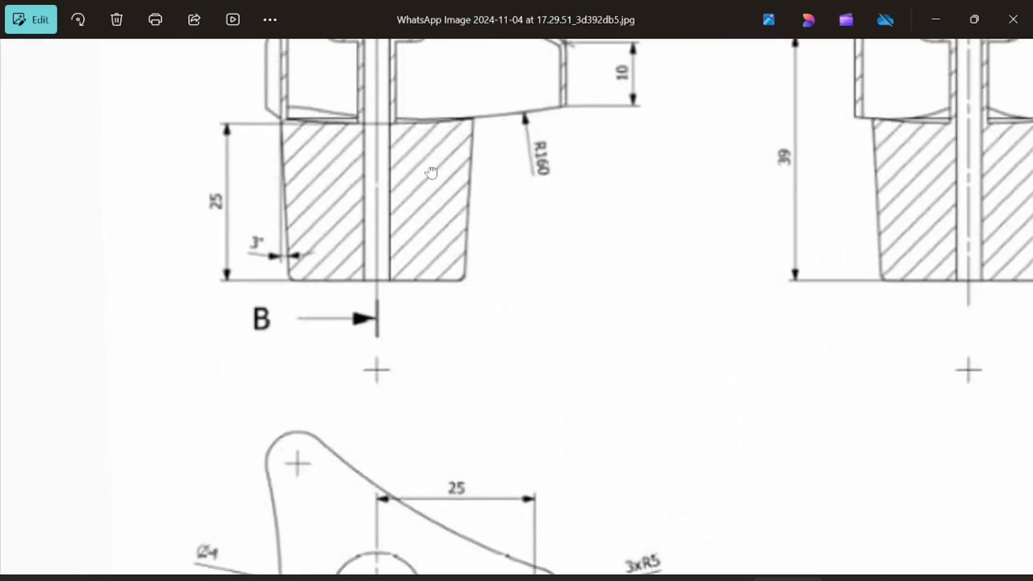
{"action": "left_click_drag", "start_coordinate": [430, 172], "coordinate": [338, 321]}
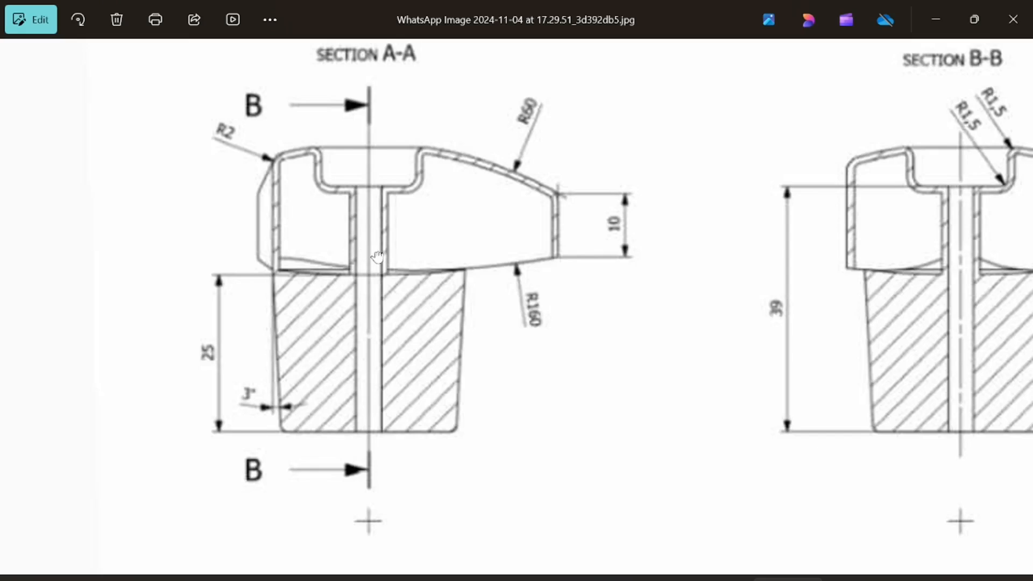
{"action": "left_click_drag", "start_coordinate": [377, 257], "coordinate": [360, 352]}
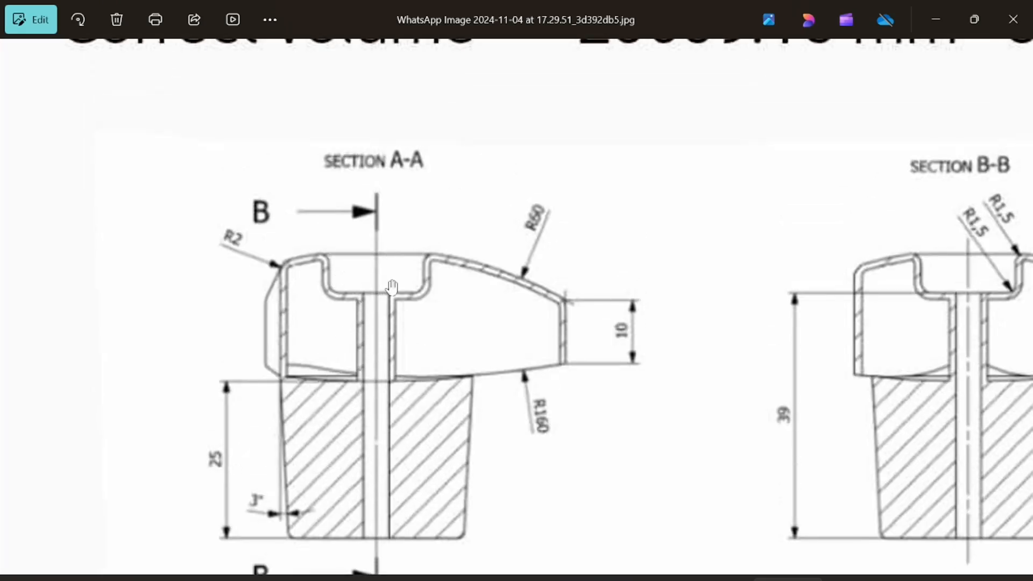
{"action": "left_click_drag", "start_coordinate": [589, 486], "coordinate": [544, 357]}
{"action": "scroll", "coordinate": [543, 357], "scroll_direction": "down", "scroll_amount": 2}
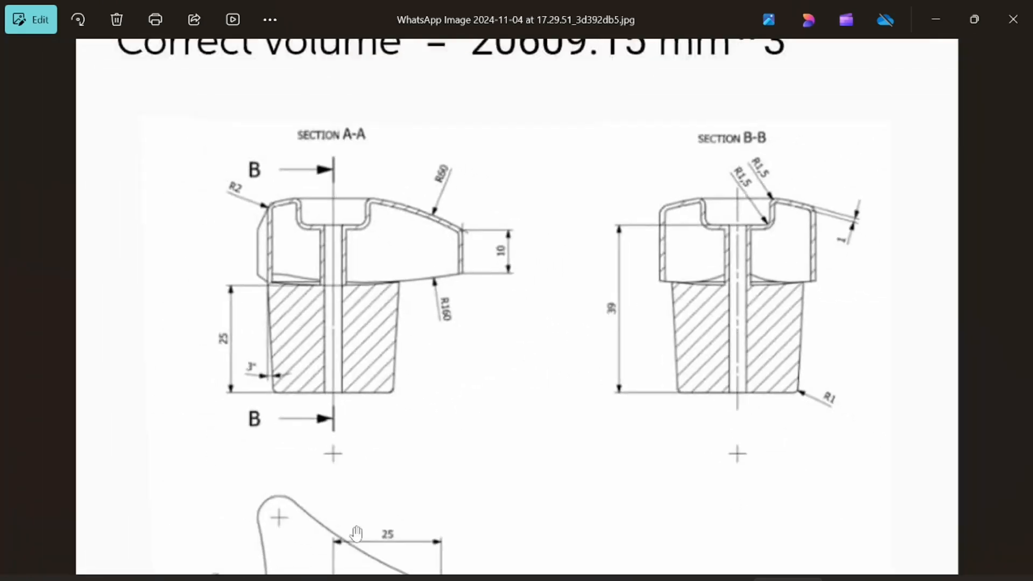
{"action": "left_click_drag", "start_coordinate": [358, 532], "coordinate": [345, 317]}
{"action": "scroll", "coordinate": [556, 468], "scroll_direction": "up", "scroll_amount": 5}
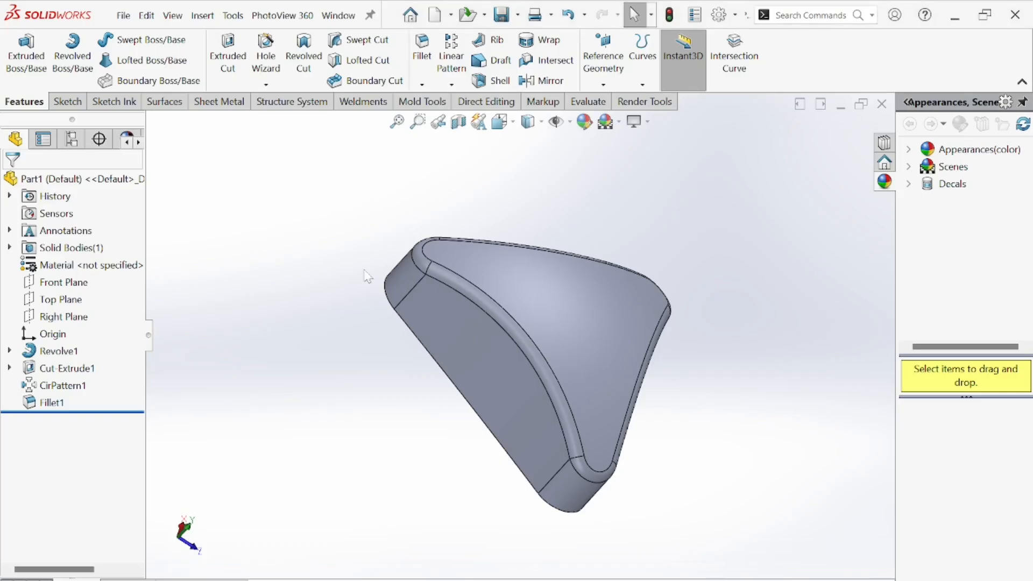
Sketch a circle about 12 mm in diameter centred on the origin on the Top Plane.
{"action": "left_click", "coordinate": [59, 299]}
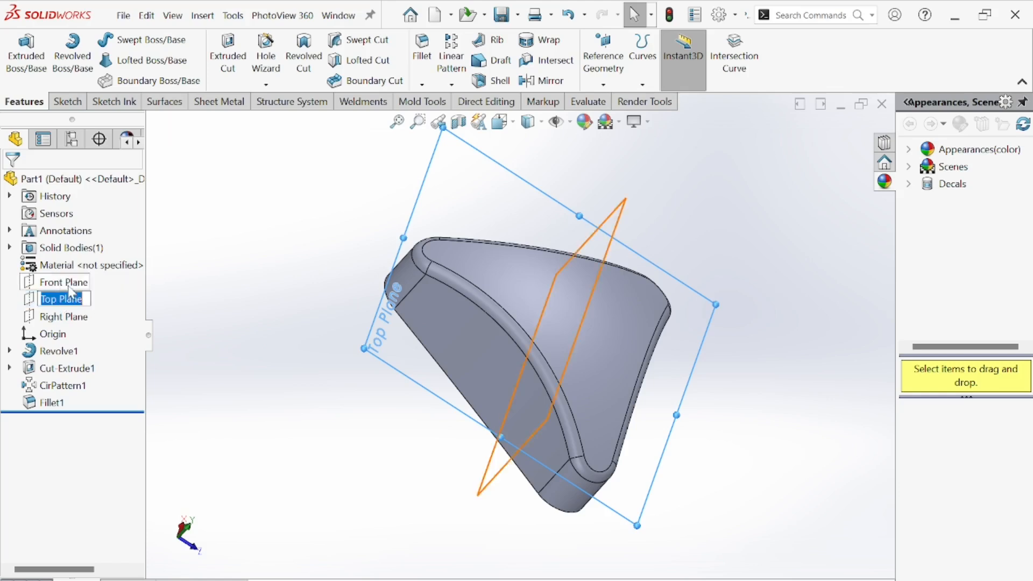
{"action": "left_click", "coordinate": [91, 274]}
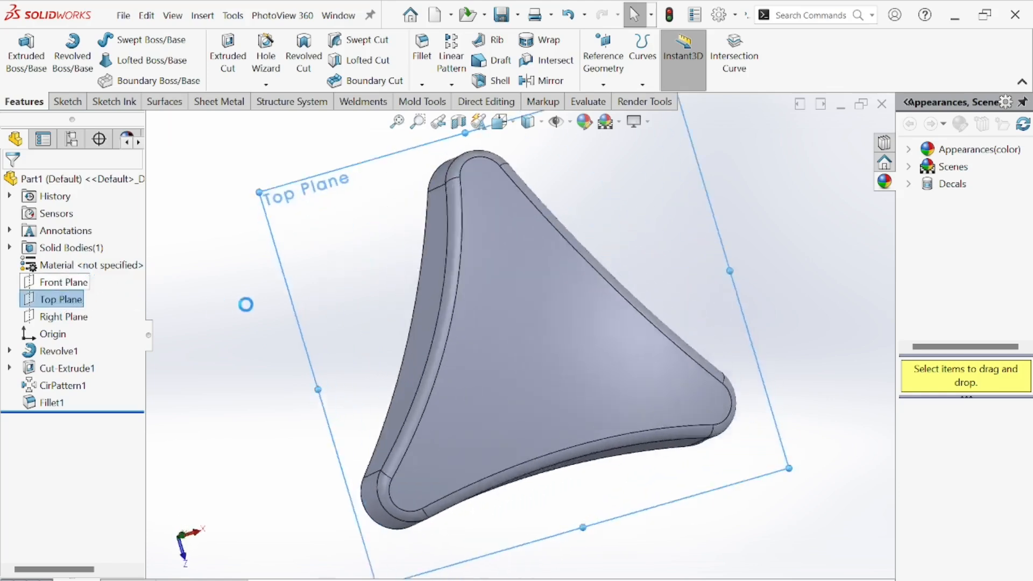
{"action": "left_click", "coordinate": [124, 40]}
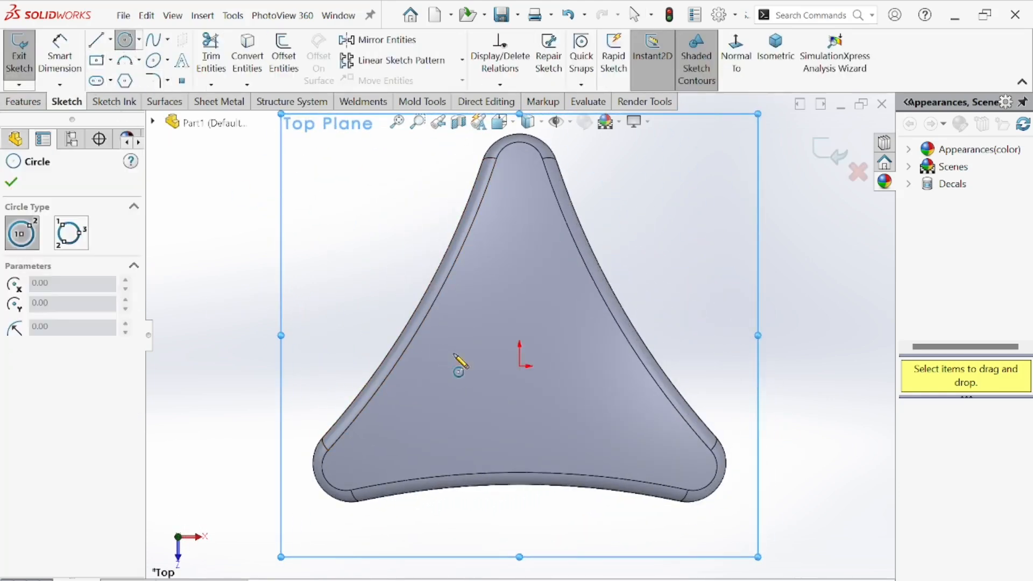
{"action": "left_click", "coordinate": [519, 366]}
{"action": "left_click", "coordinate": [559, 389]}
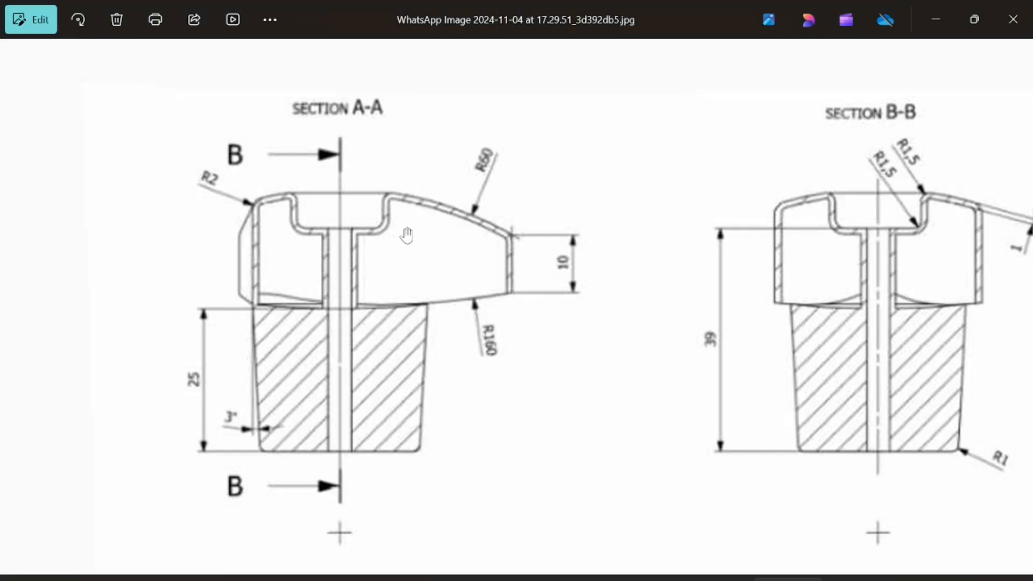
Examine the reference drawing's section views and top view for the central hole size.
{"action": "left_click_drag", "start_coordinate": [407, 236], "coordinate": [410, 466]}
{"action": "scroll", "coordinate": [343, 323], "scroll_direction": "up", "scroll_amount": 2}
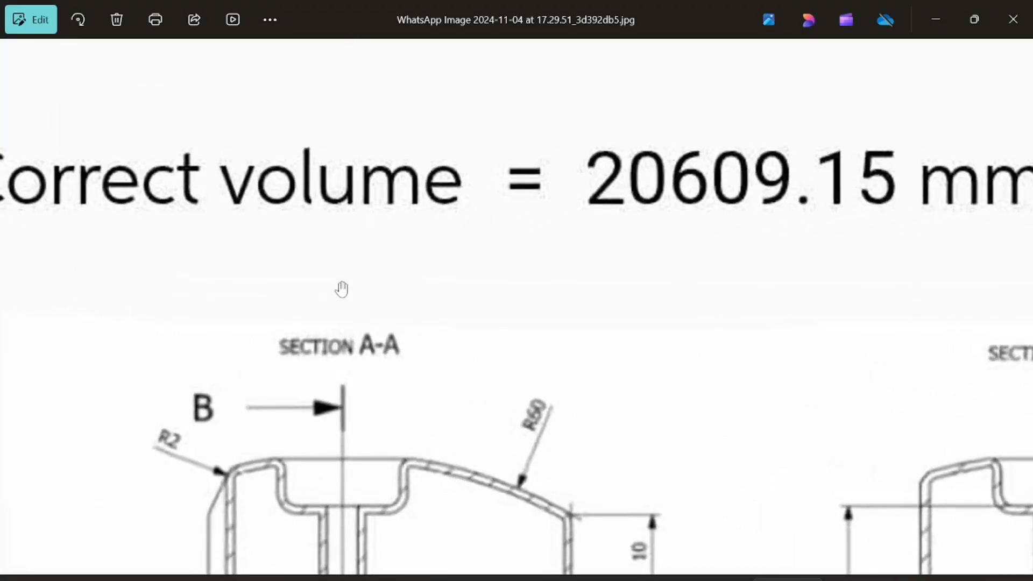
{"action": "scroll", "coordinate": [347, 275], "scroll_direction": "down", "scroll_amount": 5}
{"action": "mouse_move", "coordinate": [359, 308]}
{"action": "left_mouse_down"}
{"action": "mouse_move", "coordinate": [417, 476]}
{"action": "mouse_move", "coordinate": [396, 115]}
{"action": "left_mouse_up"}
{"action": "scroll", "coordinate": [382, 410], "scroll_direction": "up", "scroll_amount": 2}
{"action": "scroll", "coordinate": [398, 446], "scroll_direction": "down", "scroll_amount": 3}
{"action": "scroll", "coordinate": [319, 451], "scroll_direction": "up", "scroll_amount": 3}
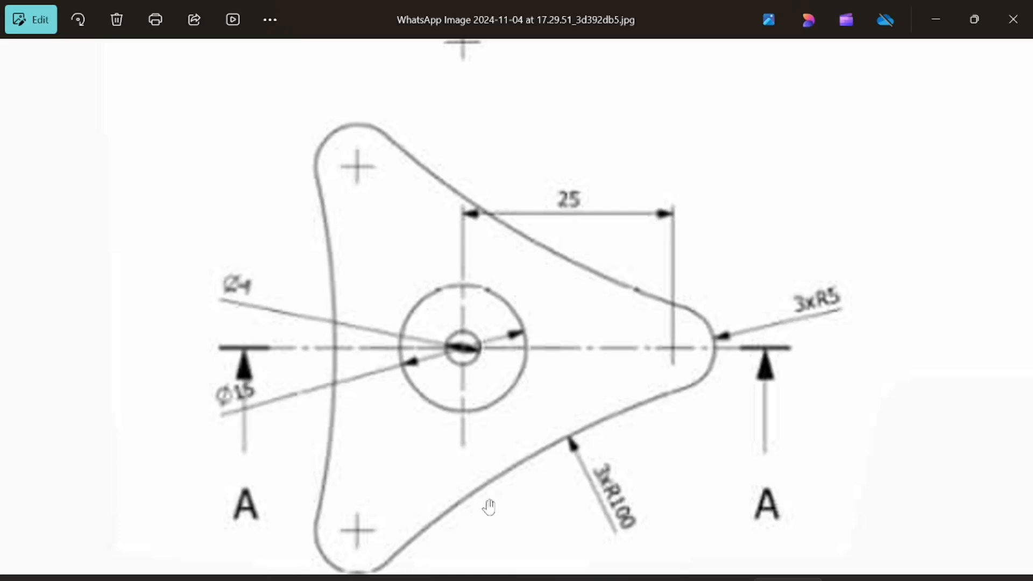
{"action": "left_click", "coordinate": [684, 578]}
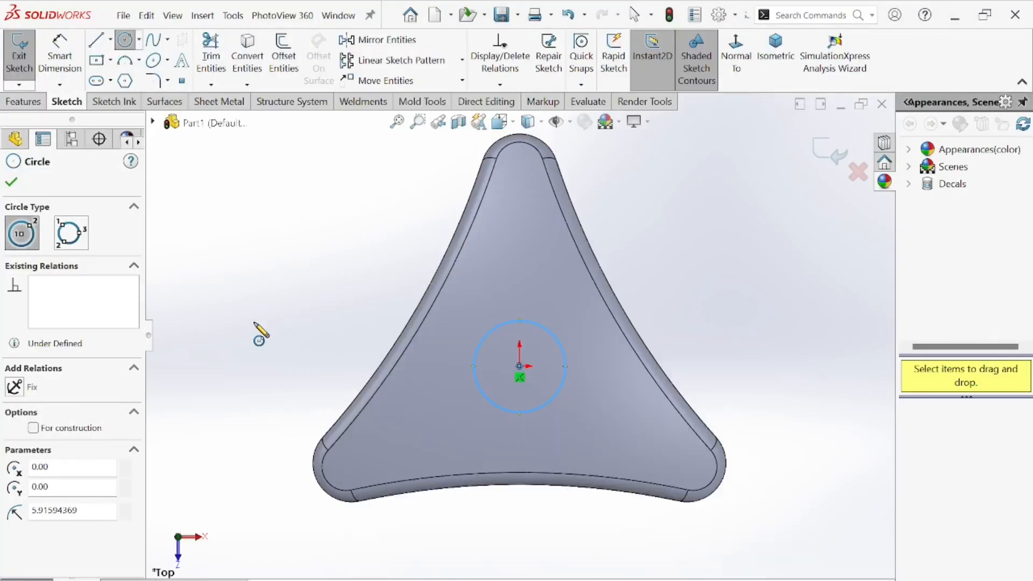
Dimension the circle's diameter to 15 mm.
{"action": "left_click", "coordinate": [59, 54]}
{"action": "left_click", "coordinate": [475, 379]}
{"action": "left_click", "coordinate": [436, 383]}
{"action": "type", "text": "15"}
{"action": "key", "text": "Return"}
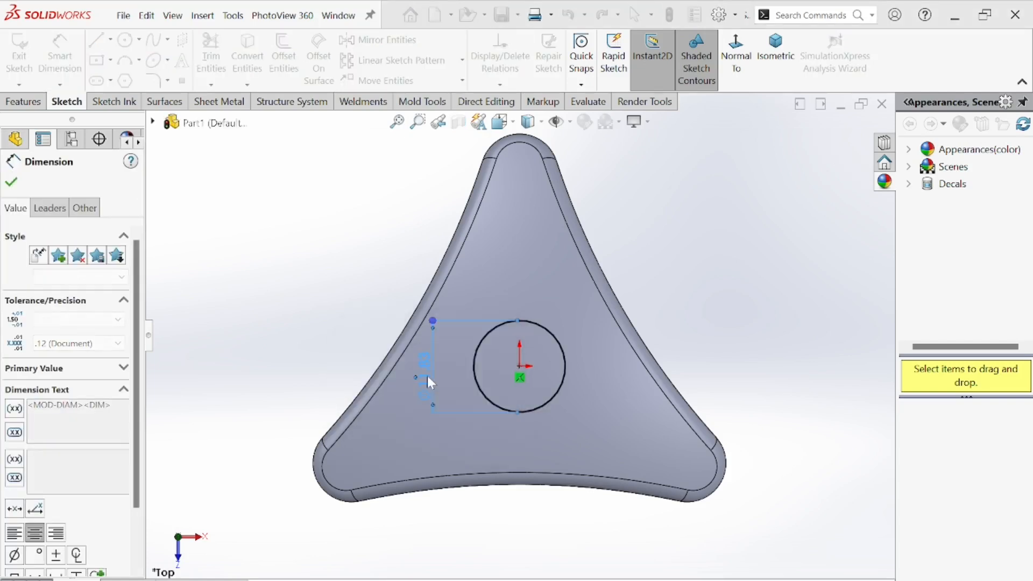
{"action": "key", "text": "Escape"}
Cut-extrude the 15 mm circle Through All, flipping the direction to cut into the knob.
{"action": "left_click", "coordinate": [23, 101]}
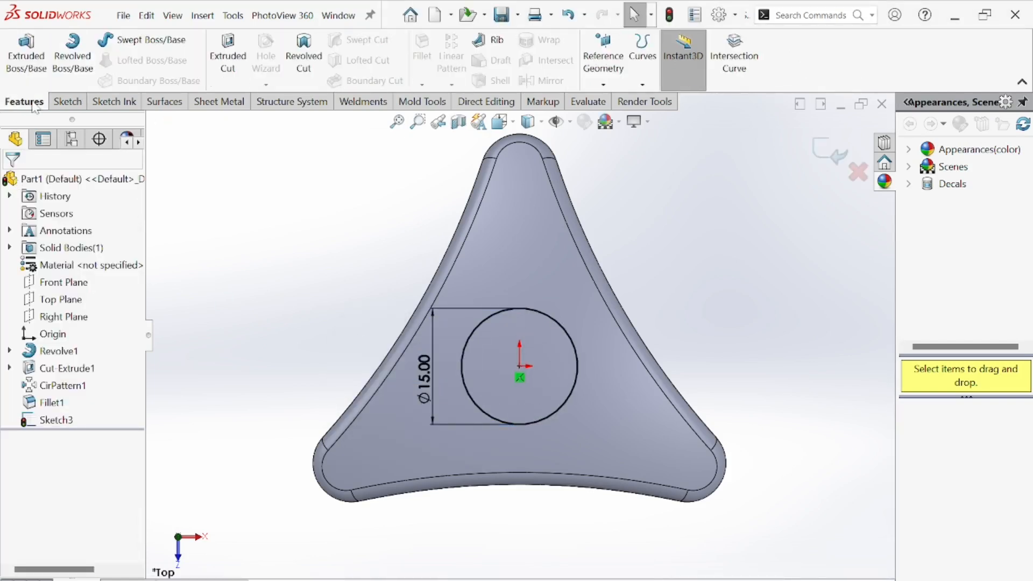
{"action": "left_click", "coordinate": [228, 54]}
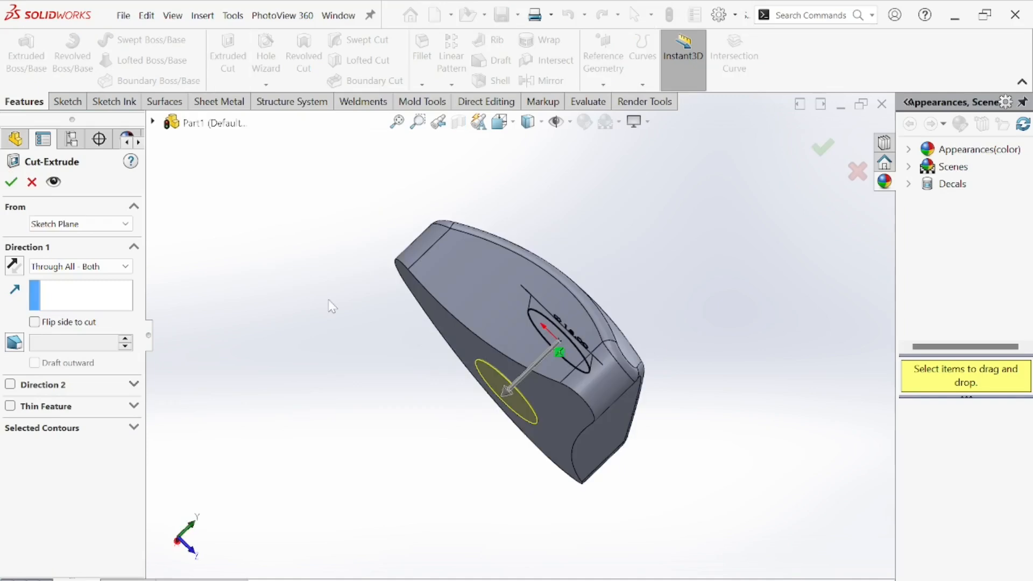
{"action": "left_click", "coordinate": [104, 269]}
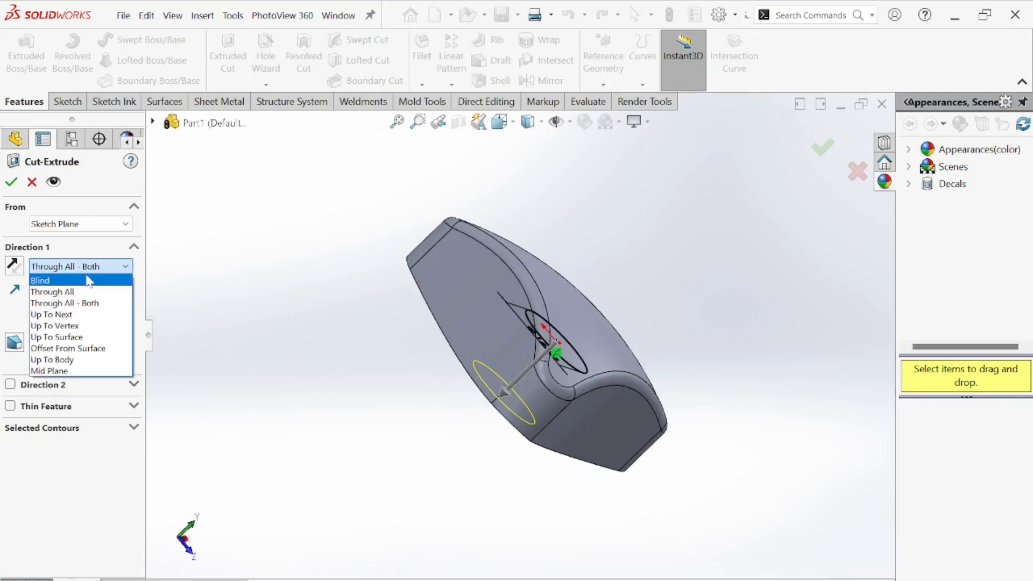
{"action": "left_click", "coordinate": [76, 291]}
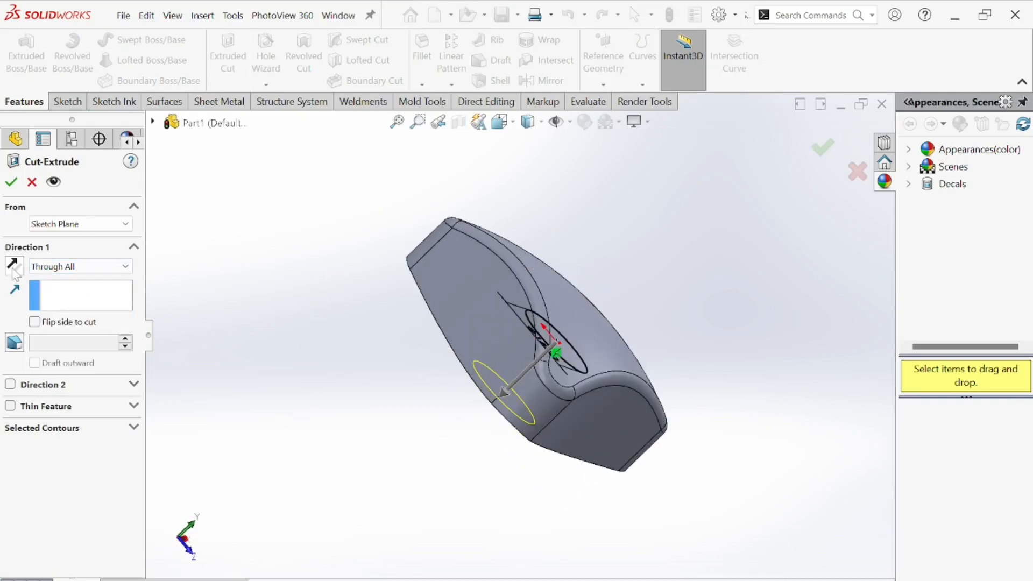
{"action": "left_click", "coordinate": [15, 272]}
{"action": "middle_click_drag", "start_coordinate": [325, 362], "coordinate": [237, 304]}
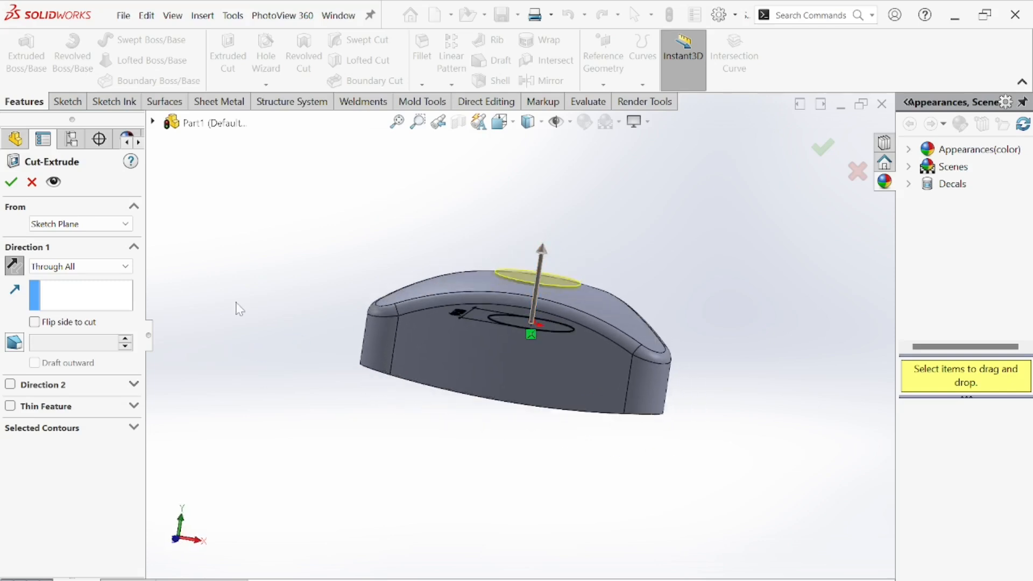
{"action": "left_click", "coordinate": [11, 184]}
Examine the top view of the reference drawing around the central hole.
{"action": "left_click", "coordinate": [302, 166]}
{"action": "middle_click_drag", "start_coordinate": [457, 231], "coordinate": [571, 402]}
{"action": "scroll", "coordinate": [571, 403], "scroll_direction": "down", "scroll_amount": 3}
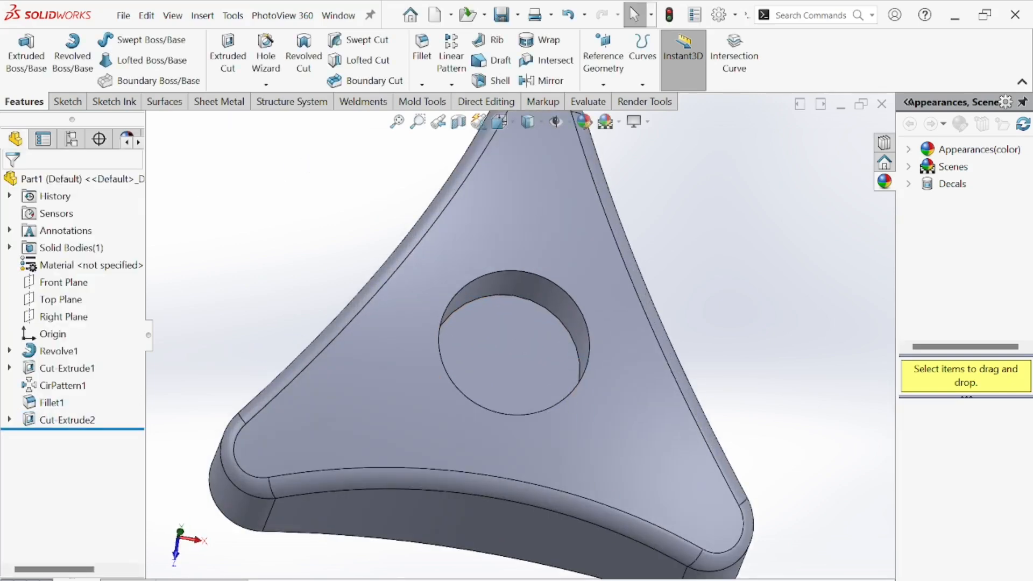
{"action": "key", "text": "alt+Tab"}
{"action": "scroll", "coordinate": [498, 322], "scroll_direction": "up", "scroll_amount": 2}
{"action": "scroll", "coordinate": [498, 334], "scroll_direction": "down", "scroll_amount": 6}
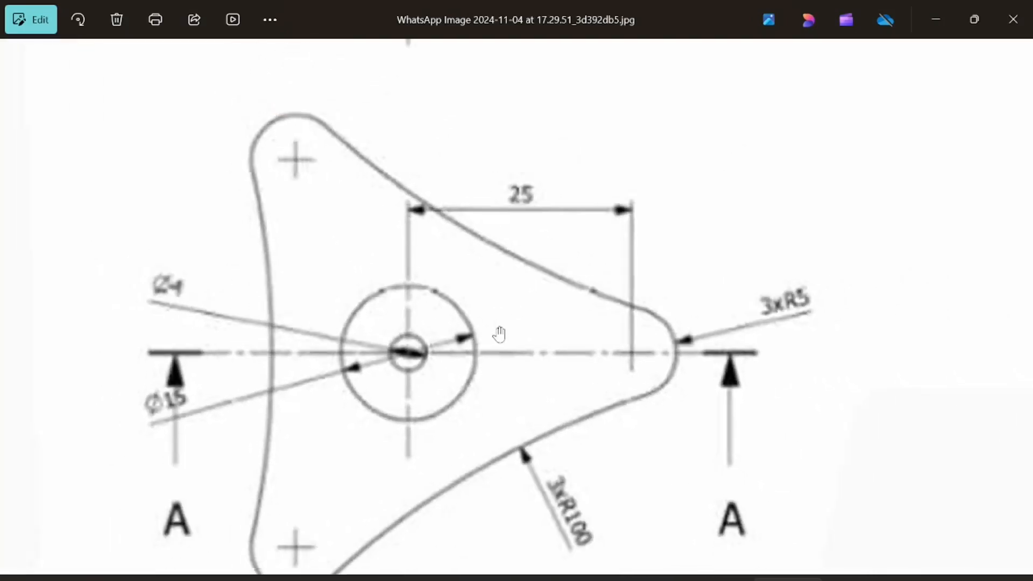
{"action": "left_click_drag", "start_coordinate": [424, 246], "coordinate": [487, 473]}
{"action": "scroll", "coordinate": [400, 308], "scroll_direction": "up", "scroll_amount": 3}
{"action": "left_click_drag", "start_coordinate": [592, 372], "coordinate": [318, 385]}
{"action": "left_click_drag", "start_coordinate": [740, 327], "coordinate": [737, 346]}
{"action": "scroll", "coordinate": [735, 339], "scroll_direction": "down", "scroll_amount": 1}
{"action": "scroll", "coordinate": [736, 338], "scroll_direction": "up", "scroll_amount": 2}
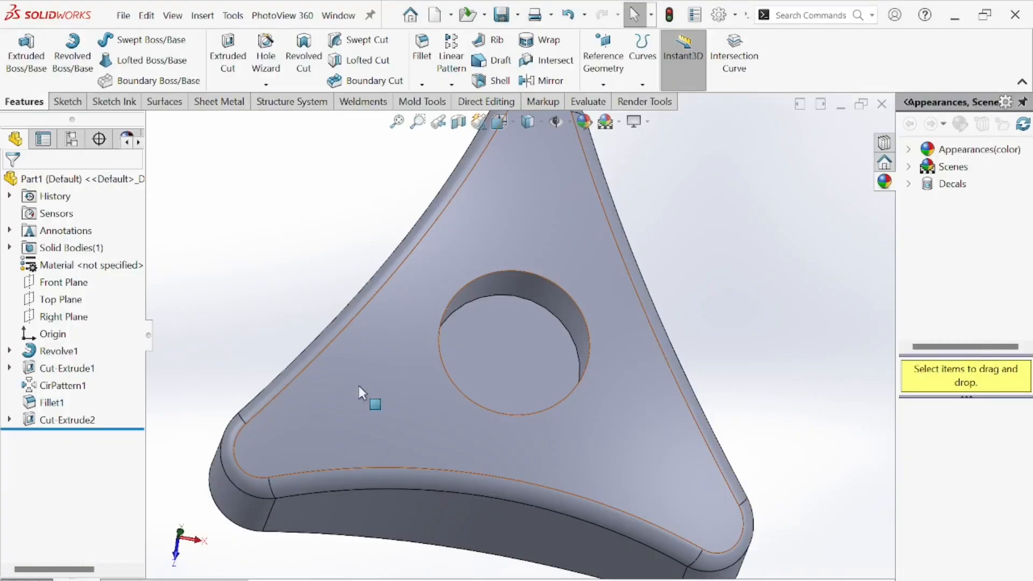
Fillet the top edge of the central hole with a 1.5 mm radius.
{"action": "left_click", "coordinate": [423, 48]}
{"action": "type", "text": "1."}
{"action": "type", "text": "5"}
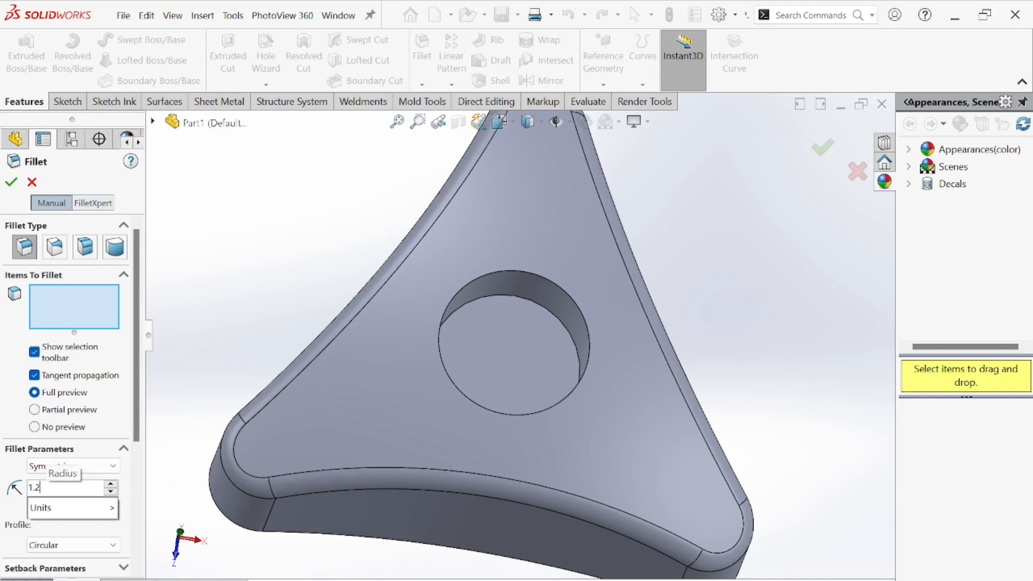
{"action": "key", "text": "Return"}
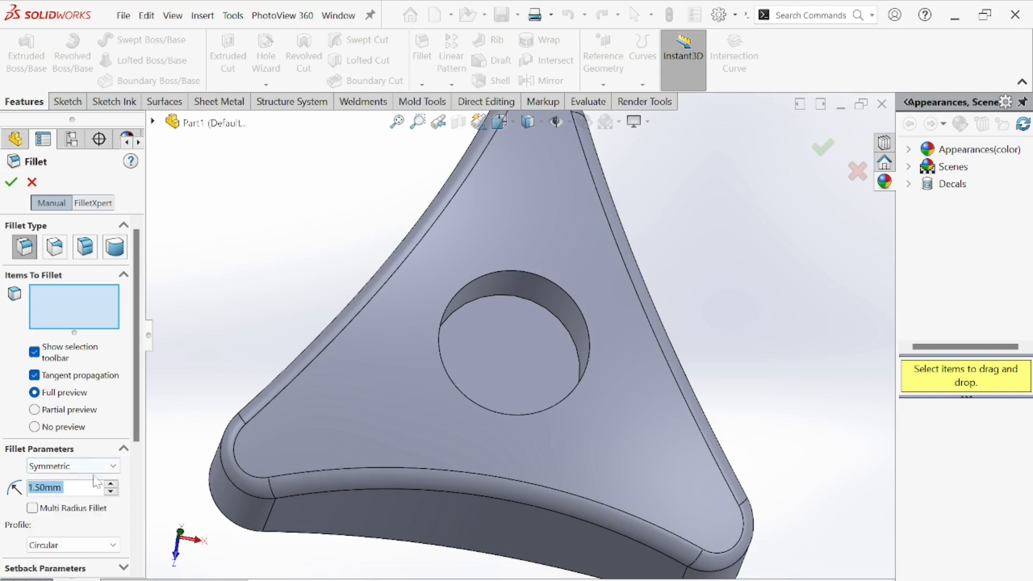
{"action": "scroll", "coordinate": [550, 290], "scroll_direction": "down", "scroll_amount": 4}
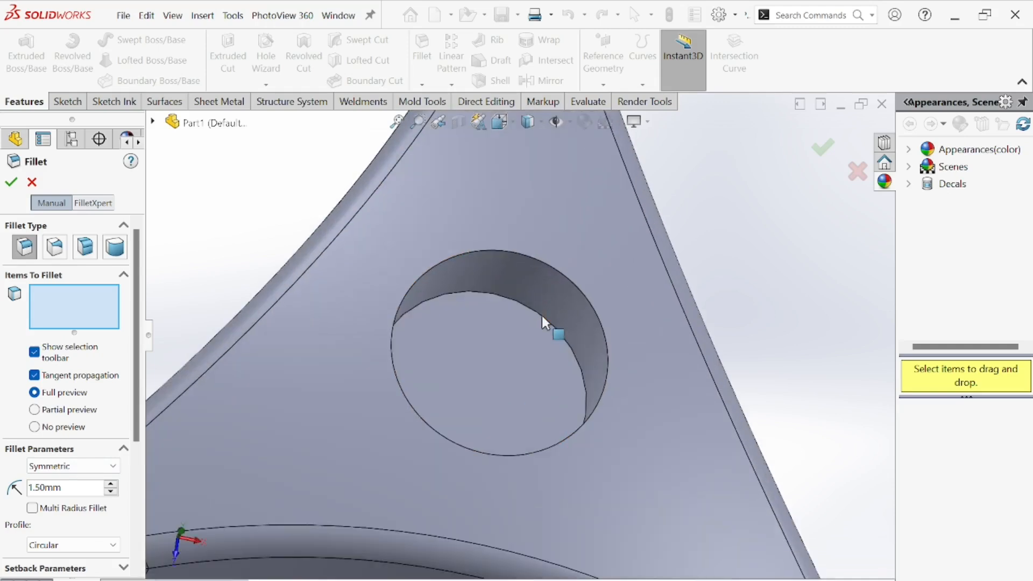
{"action": "middle_click_drag", "start_coordinate": [541, 315], "coordinate": [560, 283]}
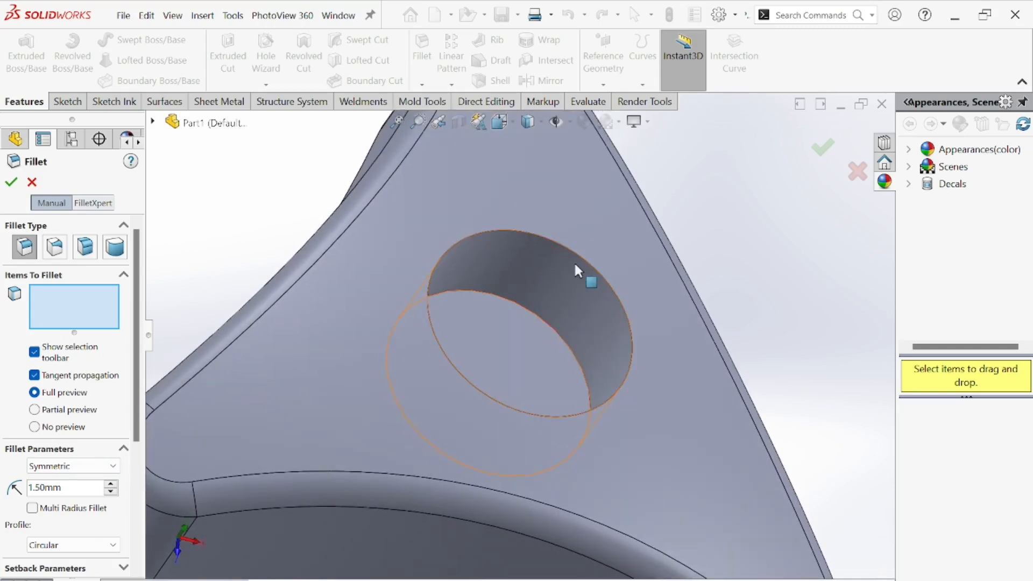
{"action": "left_click", "coordinate": [549, 277]}
{"action": "middle_click_drag", "start_coordinate": [550, 276], "coordinate": [581, 286]}
{"action": "left_click", "coordinate": [9, 186]}
Start a Shell feature and set the wall thickness to 1 mm.
{"action": "scroll", "coordinate": [486, 394], "scroll_direction": "up", "scroll_amount": 5}
{"action": "left_click", "coordinate": [634, 320]}
{"action": "middle_click_drag", "start_coordinate": [634, 321], "coordinate": [496, 390]}
{"action": "scroll", "coordinate": [495, 390], "scroll_direction": "down", "scroll_amount": 2}
{"action": "scroll", "coordinate": [760, 294], "scroll_direction": "up", "scroll_amount": 2}
{"action": "middle_click_drag", "start_coordinate": [468, 296], "coordinate": [477, 316]}
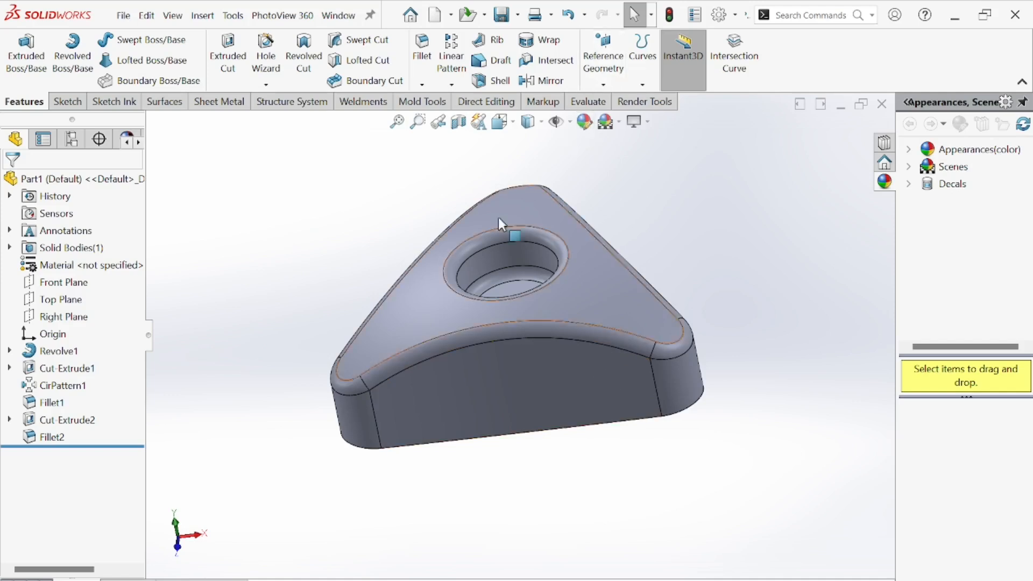
{"action": "middle_click_drag", "start_coordinate": [263, 258], "coordinate": [387, 166]}
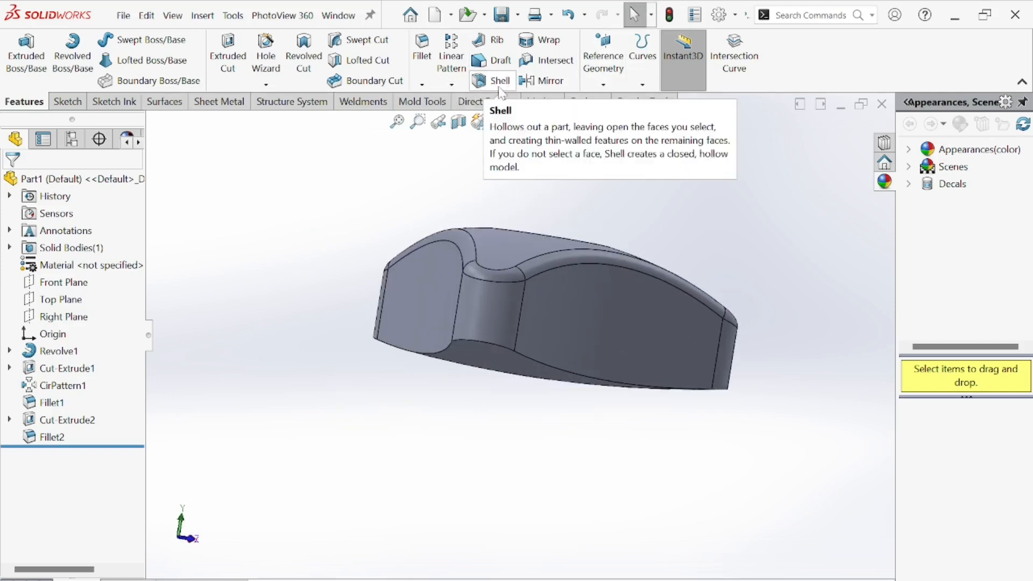
{"action": "left_click", "coordinate": [499, 80]}
{"action": "middle_click_drag", "start_coordinate": [477, 385], "coordinate": [426, 179]}
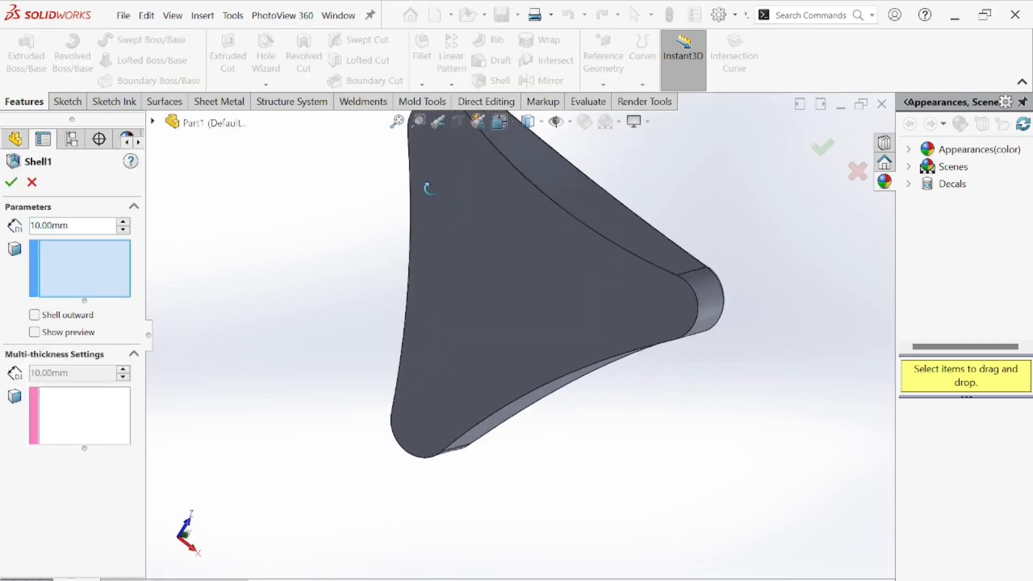
{"action": "type", "text": "1"}
{"action": "key", "text": "Return"}
{"action": "key", "text": "alt+Tab"}
{"action": "left_click_drag", "start_coordinate": [830, 443], "coordinate": [700, 328]}
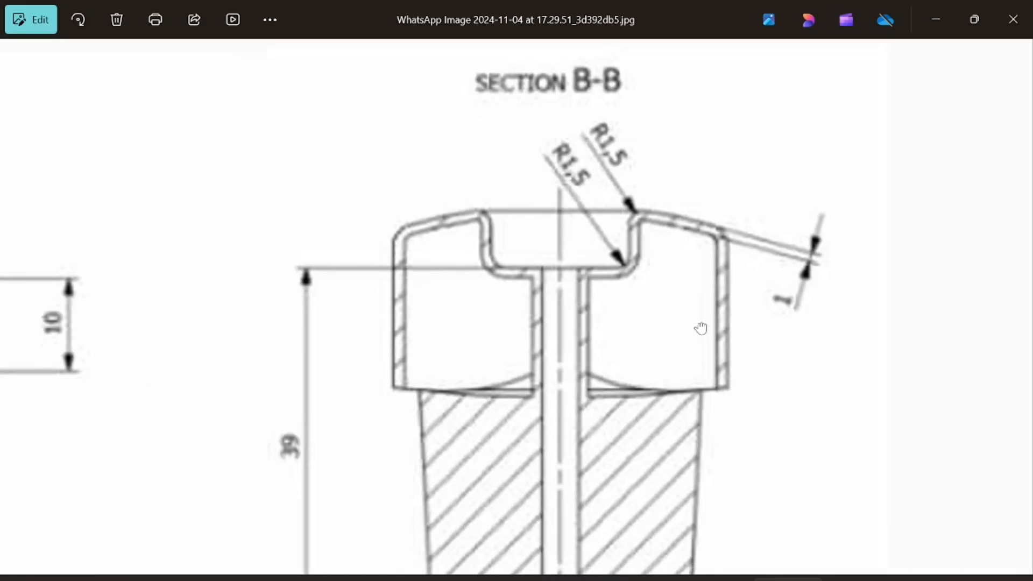
{"action": "key", "text": "alt+Tab"}
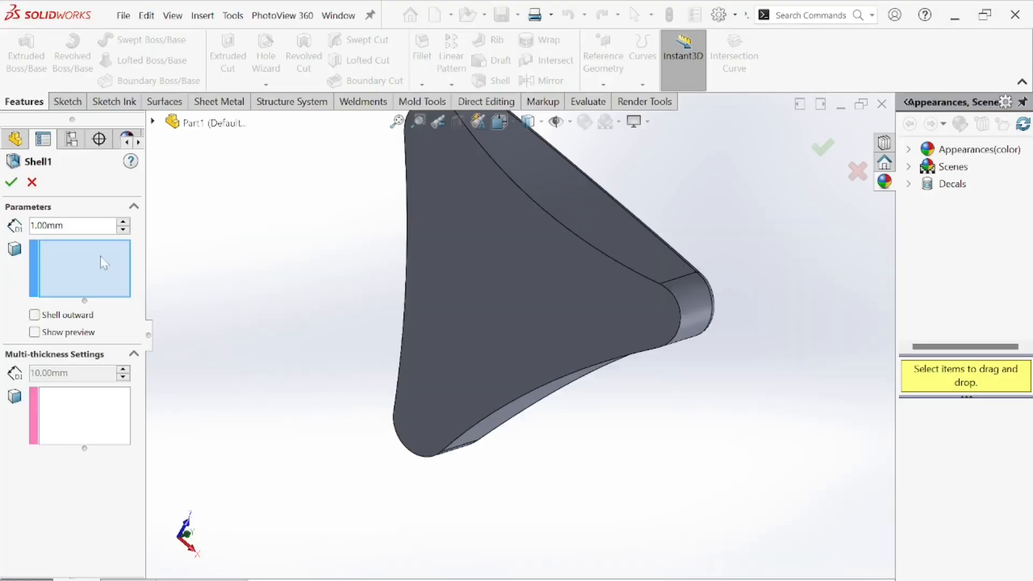
Select the knob's bottom face as the face to remove and complete the 1 mm shell.
{"action": "left_click", "coordinate": [45, 334]}
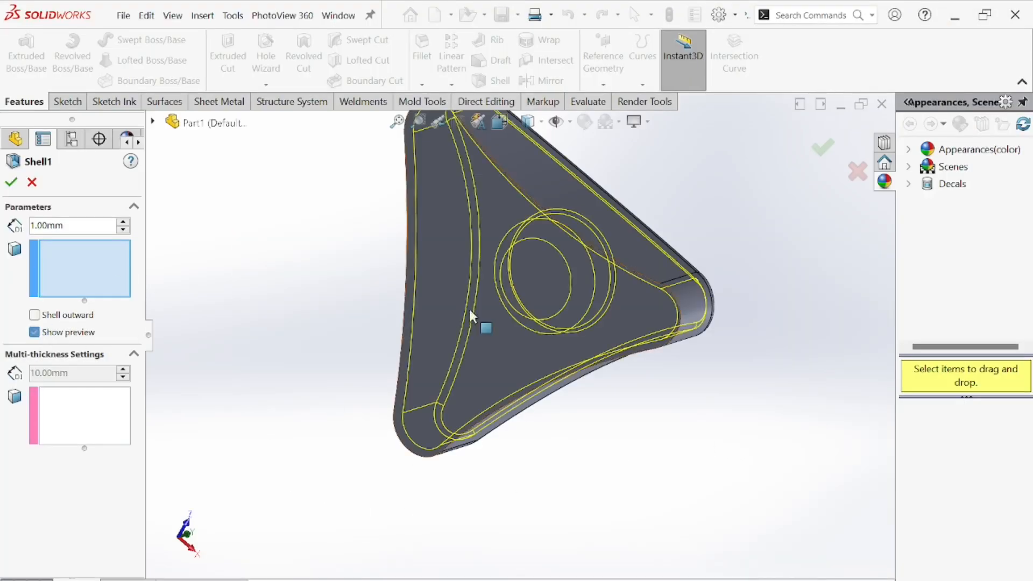
{"action": "scroll", "coordinate": [433, 339], "scroll_direction": "down", "scroll_amount": 2}
{"action": "middle_click_drag", "start_coordinate": [434, 339], "coordinate": [685, 417]}
{"action": "scroll", "coordinate": [685, 418], "scroll_direction": "up", "scroll_amount": 3}
{"action": "middle_click_drag", "start_coordinate": [537, 334], "coordinate": [482, 233]}
{"action": "scroll", "coordinate": [483, 233], "scroll_direction": "down", "scroll_amount": 3}
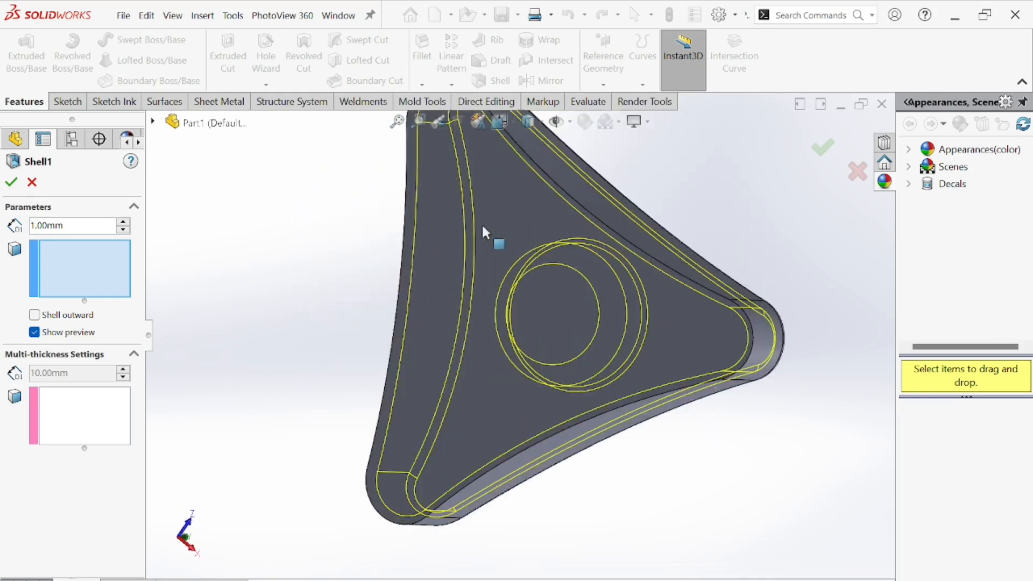
{"action": "left_click", "coordinate": [488, 200]}
{"action": "middle_click_drag", "start_coordinate": [578, 307], "coordinate": [502, 229]}
{"action": "scroll", "coordinate": [558, 384], "scroll_direction": "up", "scroll_amount": 4}
{"action": "scroll", "coordinate": [495, 256], "scroll_direction": "down", "scroll_amount": 3}
{"action": "scroll", "coordinate": [496, 264], "scroll_direction": "down", "scroll_amount": 1}
{"action": "middle_click_drag", "start_coordinate": [496, 264], "coordinate": [270, 265]}
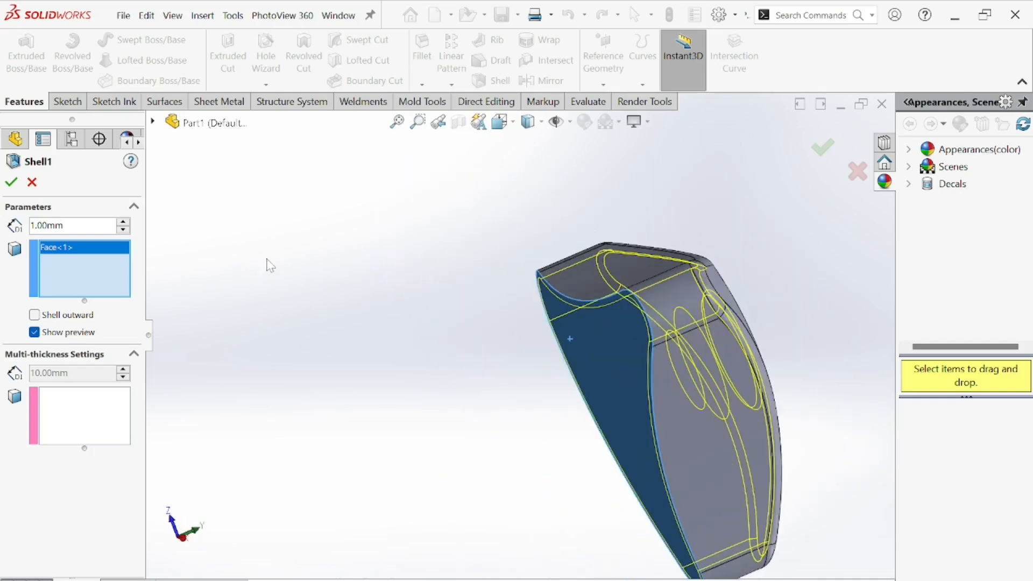
{"action": "middle_click_drag", "start_coordinate": [343, 322], "coordinate": [481, 479]}
{"action": "scroll", "coordinate": [482, 478], "scroll_direction": "up", "scroll_amount": 4}
{"action": "middle_click_drag", "start_coordinate": [681, 411], "coordinate": [666, 354]}
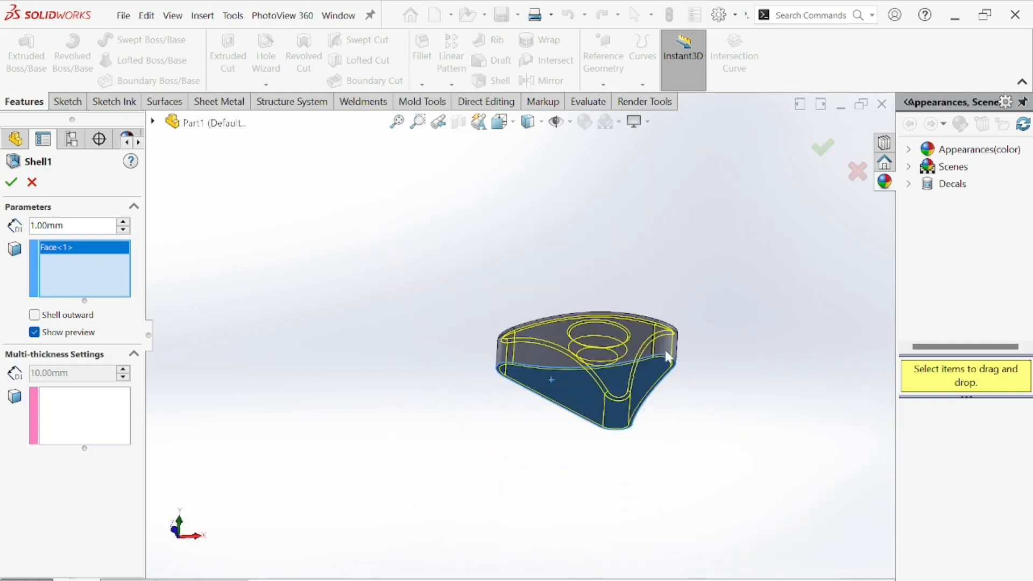
{"action": "scroll", "coordinate": [666, 353], "scroll_direction": "down", "scroll_amount": 4}
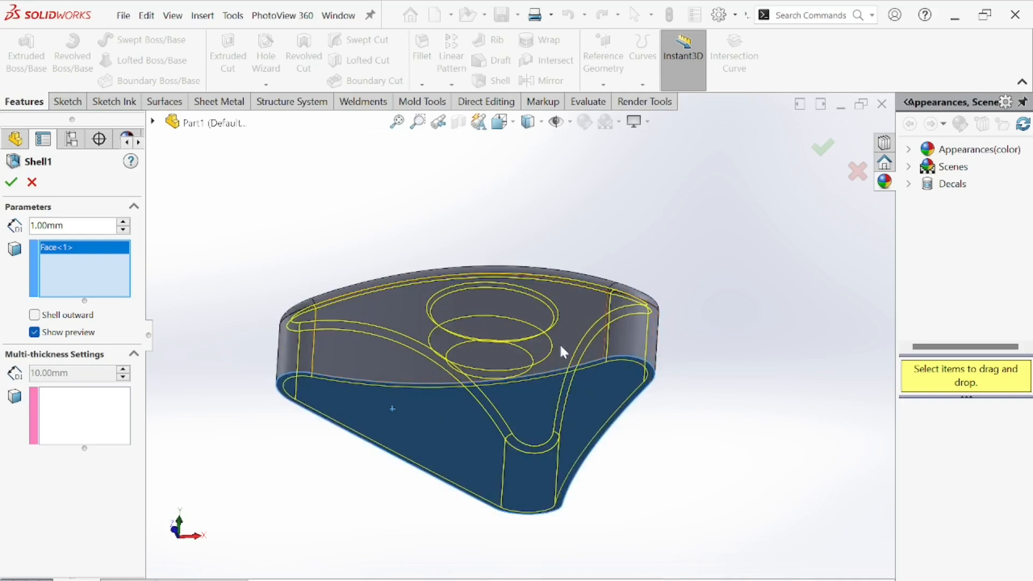
{"action": "left_click", "coordinate": [13, 183]}
Sketch a circle about 3 mm in diameter at the centre of the hole's bottom face.
{"action": "middle_click_drag", "start_coordinate": [350, 290], "coordinate": [511, 296]}
{"action": "scroll", "coordinate": [547, 438], "scroll_direction": "up", "scroll_amount": 3}
{"action": "middle_click_drag", "start_coordinate": [546, 438], "coordinate": [441, 386]}
{"action": "scroll", "coordinate": [441, 386], "scroll_direction": "down", "scroll_amount": 5}
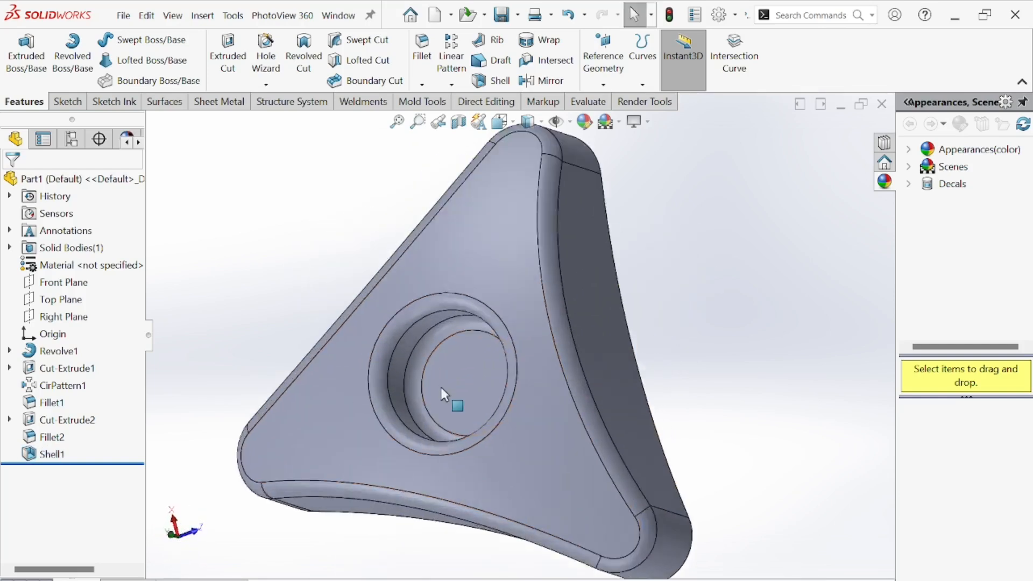
{"action": "left_click", "coordinate": [440, 386]}
{"action": "left_click", "coordinate": [505, 354]}
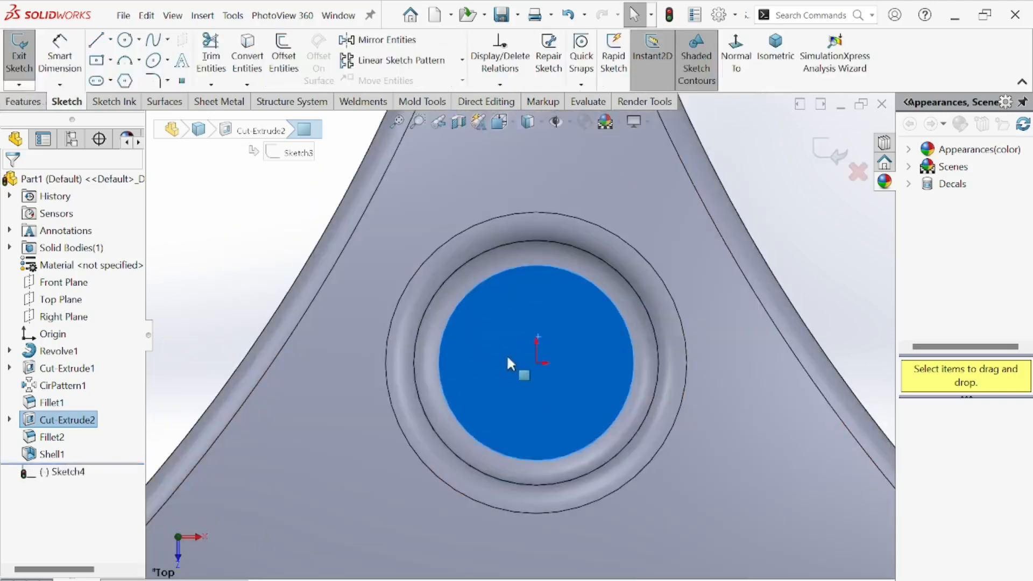
{"action": "left_click", "coordinate": [125, 40]}
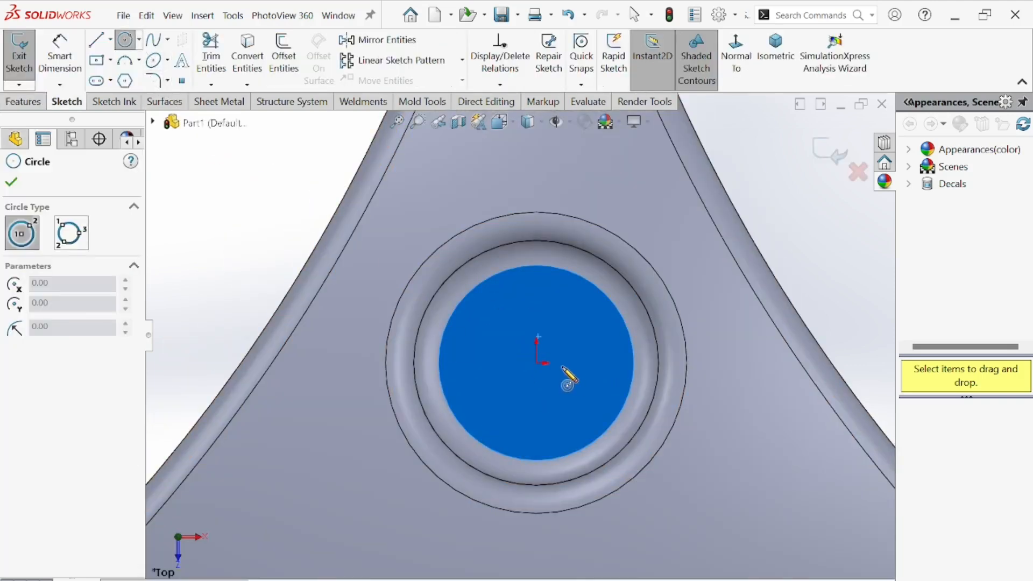
{"action": "left_click", "coordinate": [536, 362]}
{"action": "left_click", "coordinate": [554, 380]}
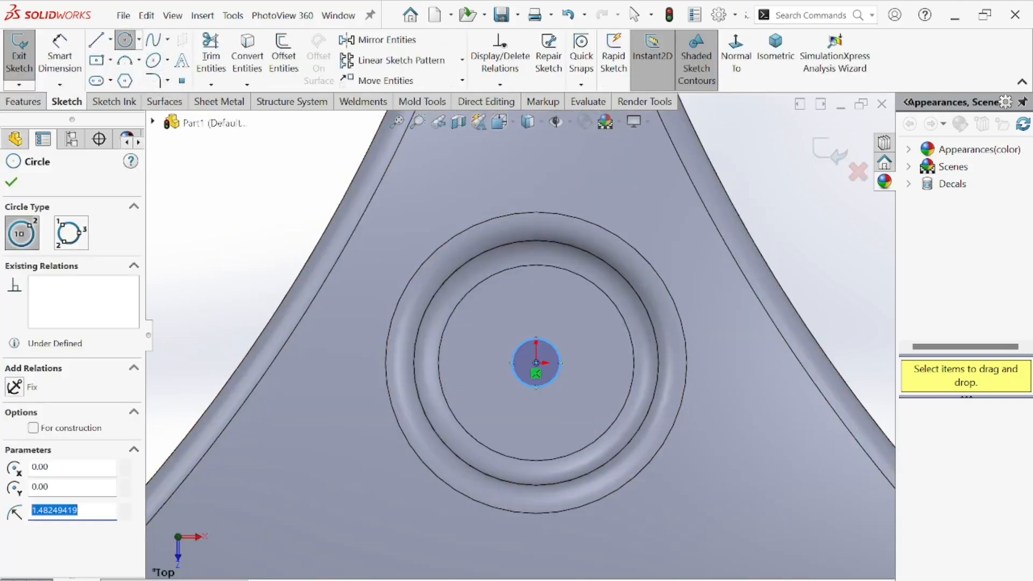
Check the central hole's diameter in the reference drawing's top view.
{"action": "key", "text": "alt+Tab"}
{"action": "scroll", "coordinate": [490, 385], "scroll_direction": "down", "scroll_amount": 4}
{"action": "left_click_drag", "start_coordinate": [491, 386], "coordinate": [513, 261]}
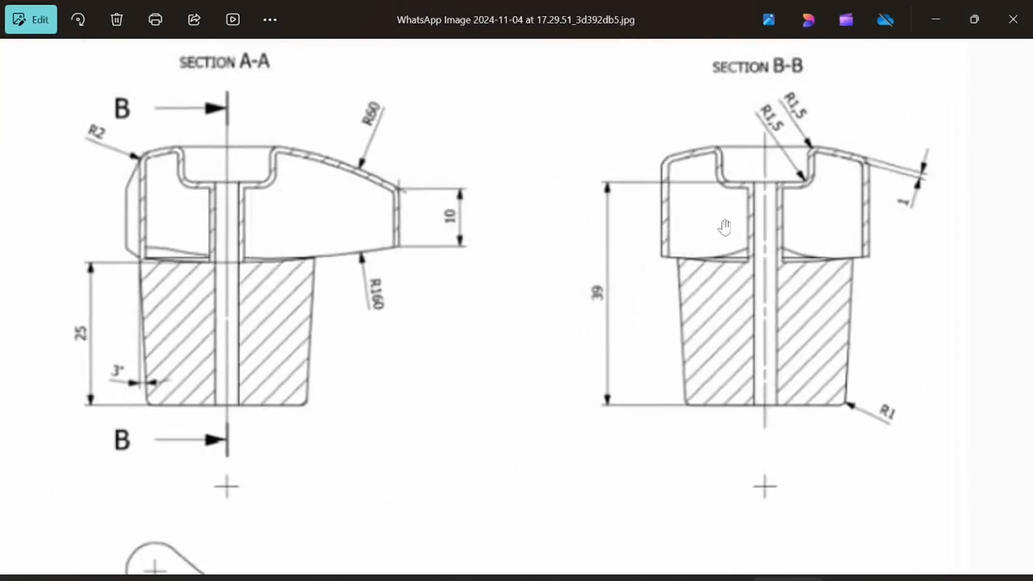
{"action": "mouse_move", "coordinate": [563, 431]}
{"action": "left_mouse_down"}
{"action": "mouse_move", "coordinate": [565, 412]}
{"action": "mouse_move", "coordinate": [669, 328]}
{"action": "mouse_move", "coordinate": [552, 409]}
{"action": "left_mouse_up"}
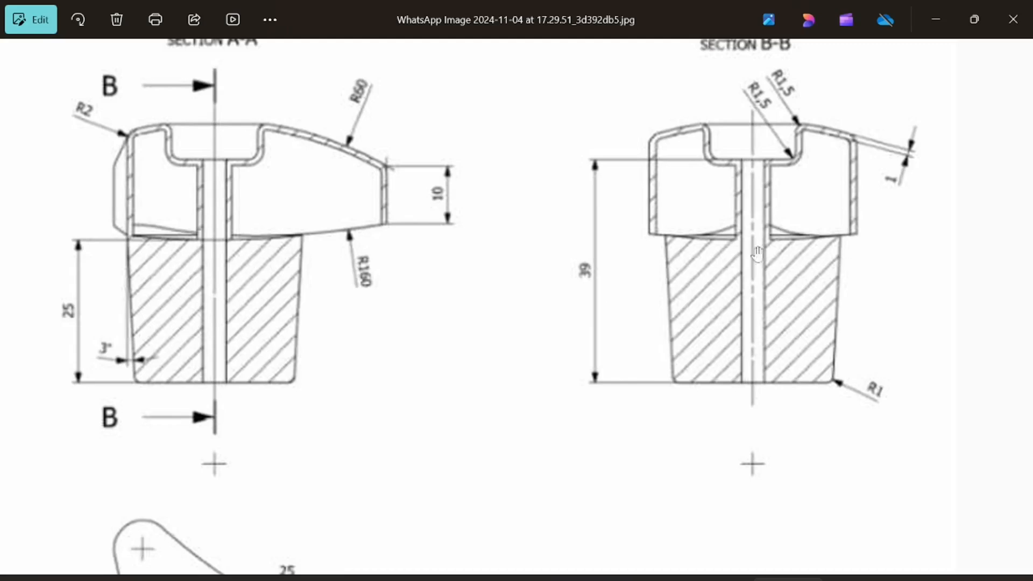
{"action": "scroll", "coordinate": [756, 311], "scroll_direction": "up", "scroll_amount": 1}
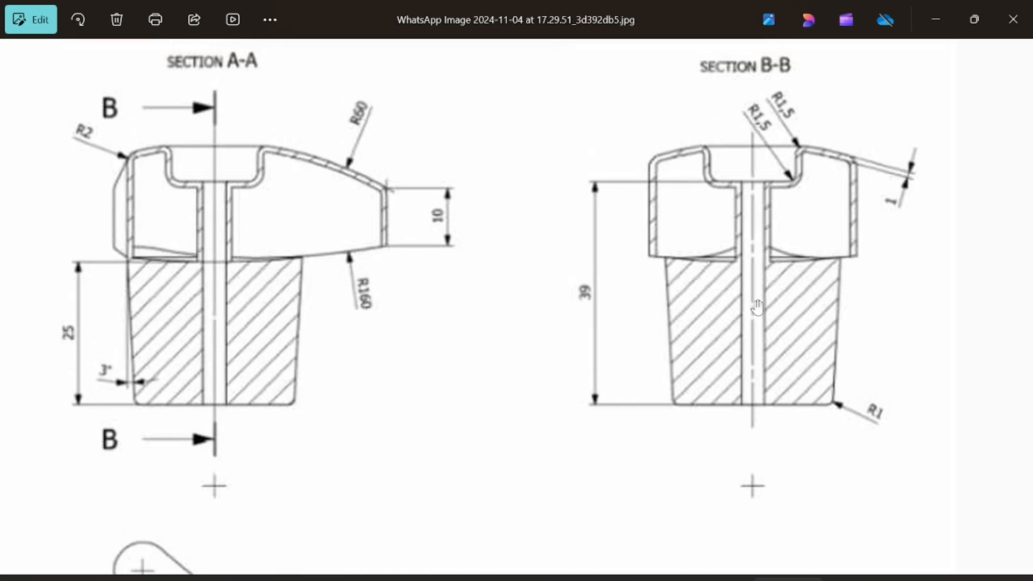
{"action": "left_click_drag", "start_coordinate": [758, 319], "coordinate": [763, 292]}
{"action": "scroll", "coordinate": [762, 292], "scroll_direction": "down", "scroll_amount": 2}
{"action": "left_click_drag", "start_coordinate": [424, 457], "coordinate": [378, 291]}
{"action": "scroll", "coordinate": [337, 343], "scroll_direction": "up", "scroll_amount": 5}
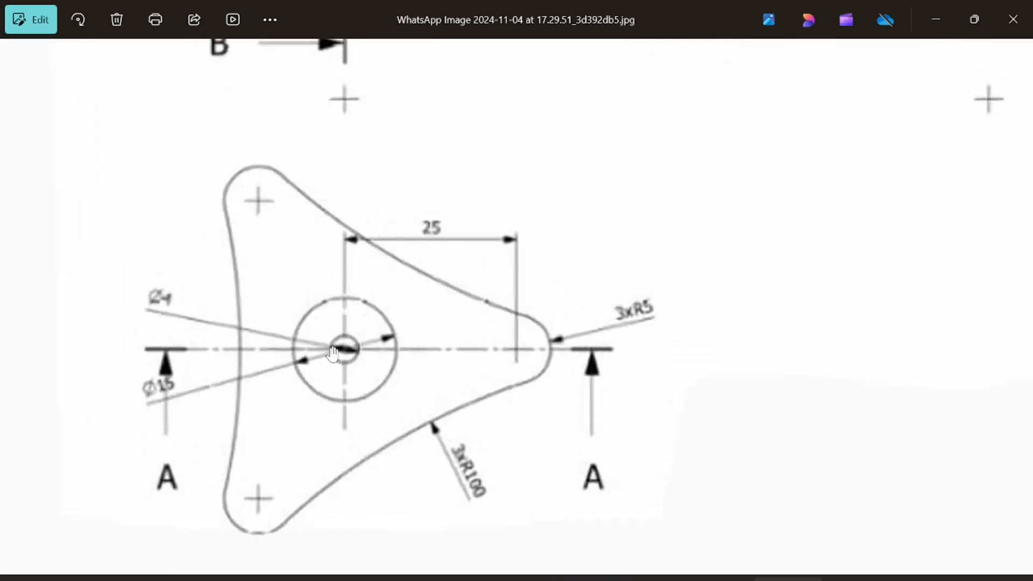
{"action": "left_click_drag", "start_coordinate": [299, 362], "coordinate": [535, 387]}
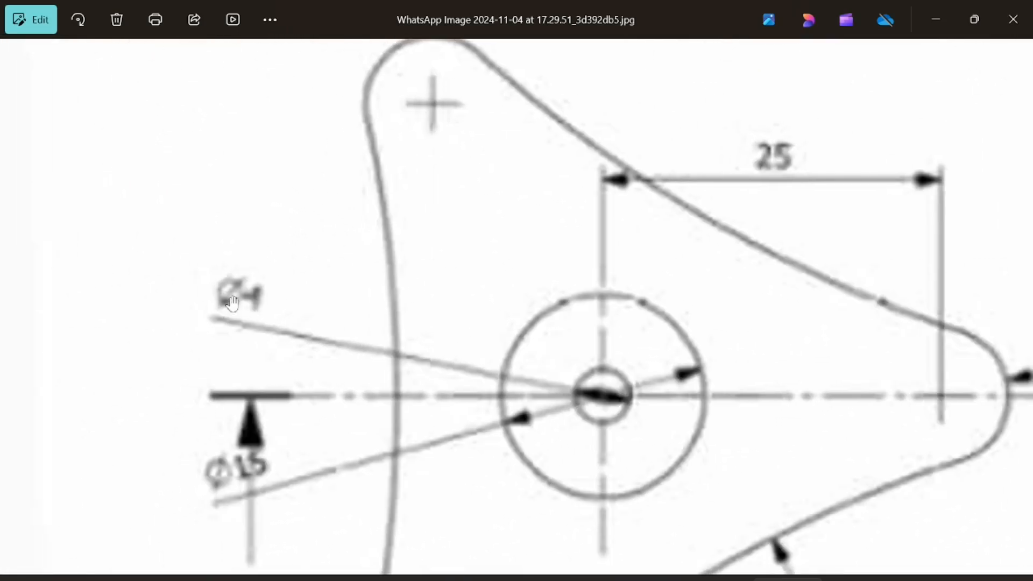
{"action": "left_click", "coordinate": [659, 580]}
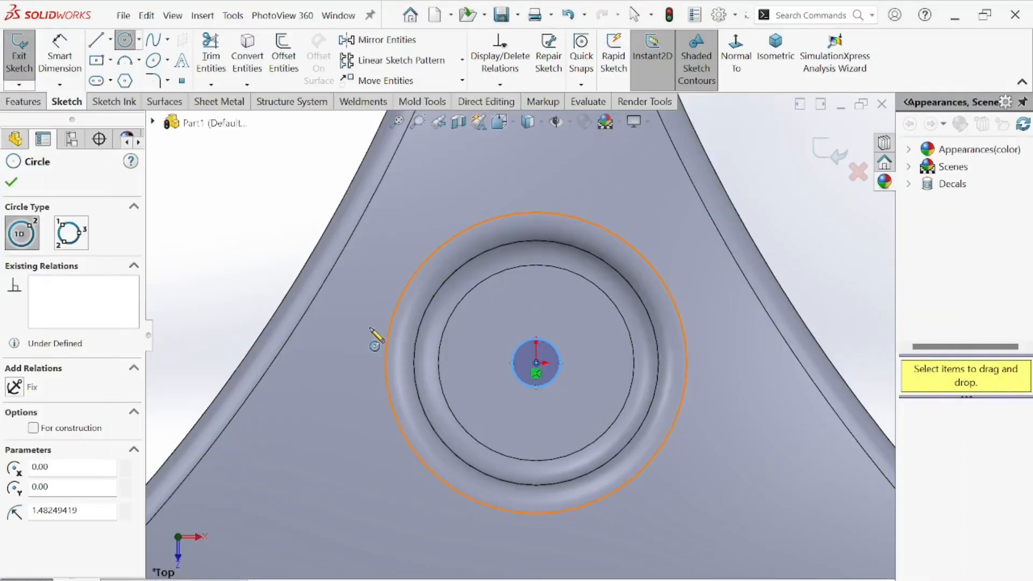
Dimension the small central circle's diameter as 4 mm.
{"action": "left_click", "coordinate": [59, 55]}
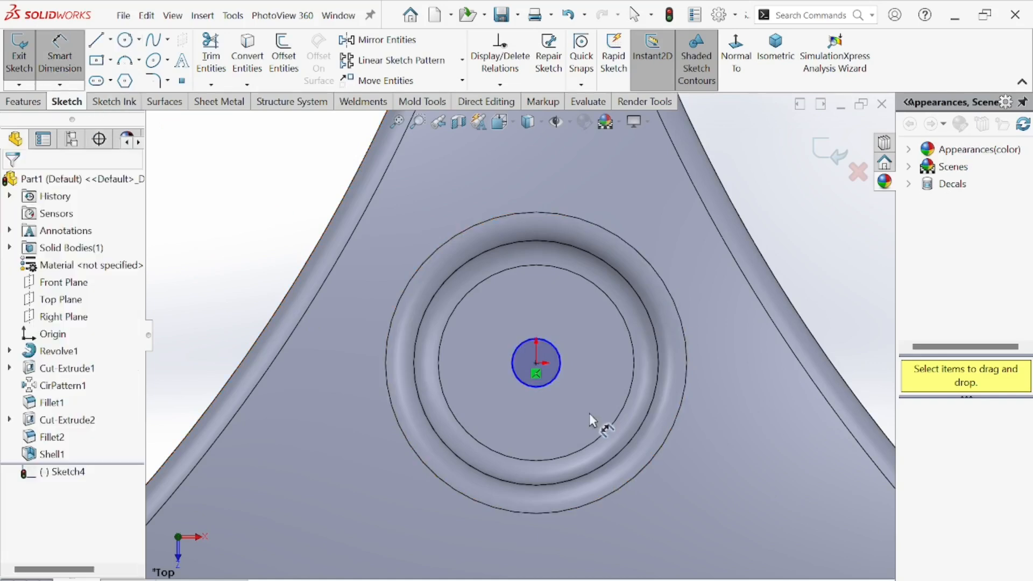
{"action": "left_click", "coordinate": [512, 367]}
{"action": "left_click", "coordinate": [376, 364]}
{"action": "type", "text": "4"}
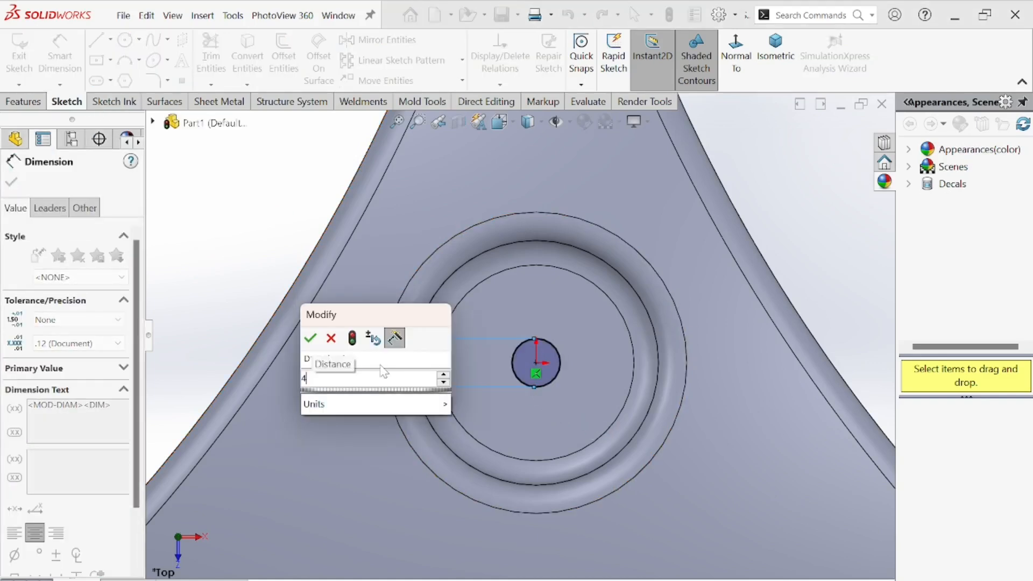
{"action": "key", "text": "Return"}
Cut-extrude the 4 mm circle Through All to open the central hole.
{"action": "left_click", "coordinate": [39, 101]}
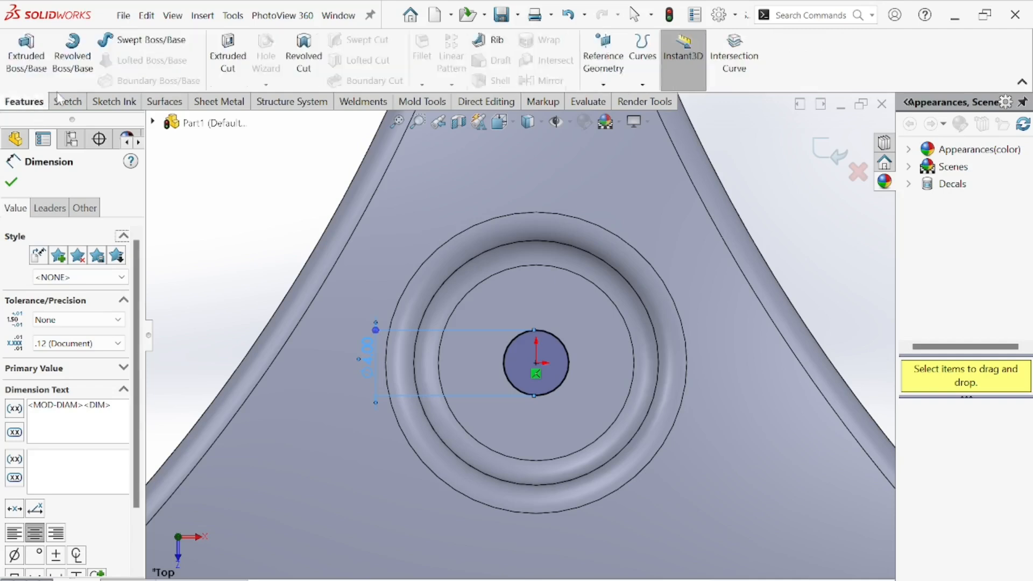
{"action": "left_click", "coordinate": [227, 54]}
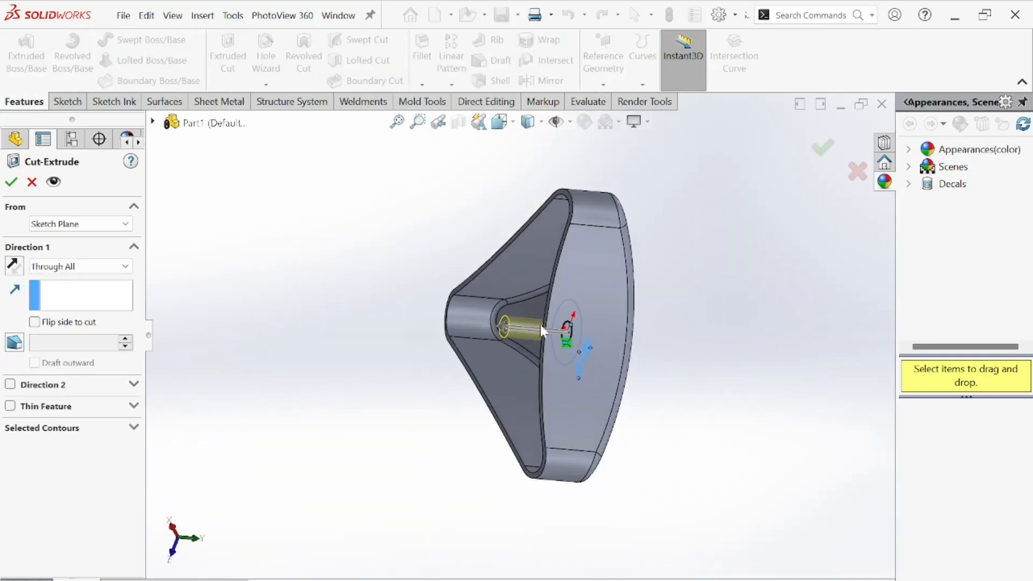
{"action": "middle_click_drag", "start_coordinate": [600, 440], "coordinate": [695, 498]}
{"action": "scroll", "coordinate": [569, 344], "scroll_direction": "down", "scroll_amount": 4}
{"action": "left_click", "coordinate": [11, 183]}
{"action": "scroll", "coordinate": [693, 496], "scroll_direction": "up", "scroll_amount": 4}
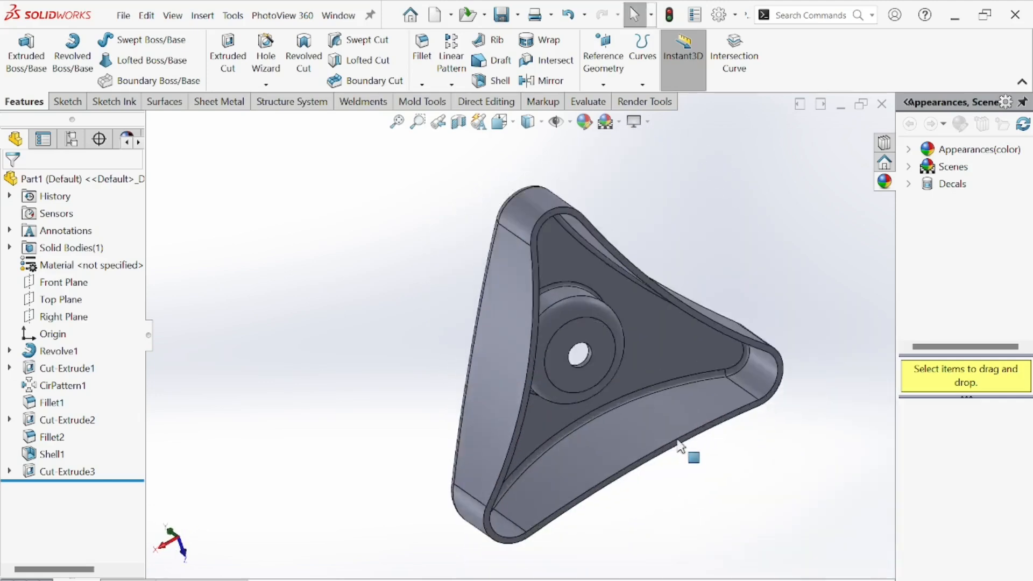
Review the section views in the reference drawing against the model.
{"action": "middle_click_drag", "start_coordinate": [676, 441], "coordinate": [587, 458]}
{"action": "scroll", "coordinate": [582, 457], "scroll_direction": "down", "scroll_amount": 4}
{"action": "mouse_move", "coordinate": [597, 579]}
{"action": "left_click", "coordinate": [520, 500]}
{"action": "scroll", "coordinate": [514, 321], "scroll_direction": "down", "scroll_amount": 1}
{"action": "scroll", "coordinate": [515, 333], "scroll_direction": "up", "scroll_amount": 3}
{"action": "scroll", "coordinate": [512, 336], "scroll_direction": "down", "scroll_amount": 5}
{"action": "scroll", "coordinate": [511, 336], "scroll_direction": "down", "scroll_amount": 4}
{"action": "left_click_drag", "start_coordinate": [525, 257], "coordinate": [531, 431]}
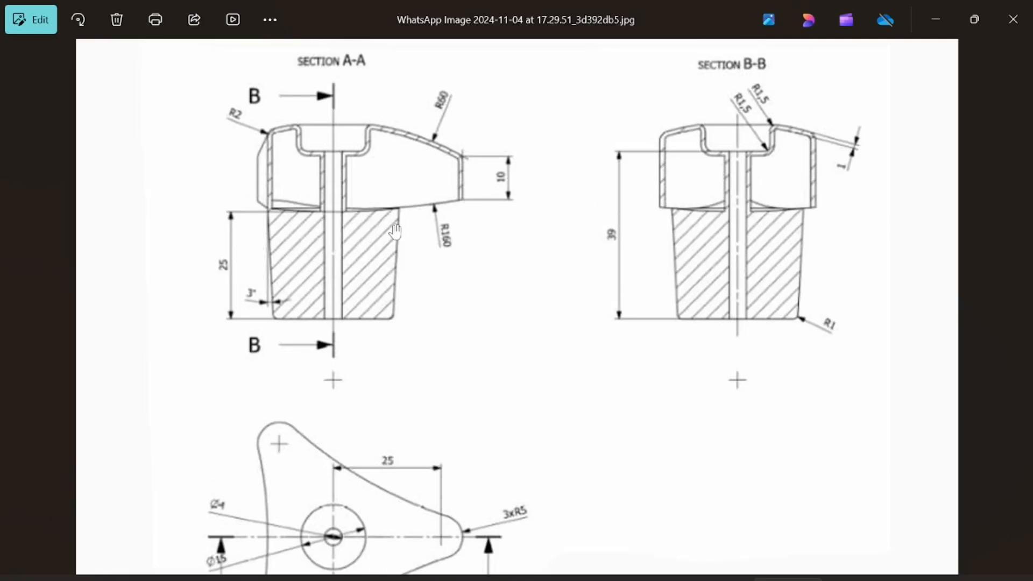
{"action": "left_click", "coordinate": [788, 578]}
{"action": "scroll", "coordinate": [496, 327], "scroll_direction": "up", "scroll_amount": 3}
{"action": "mouse_move", "coordinate": [496, 327]}
{"action": "middle_mouse_down"}
{"action": "mouse_move", "coordinate": [654, 418]}
{"action": "mouse_move", "coordinate": [706, 215]}
{"action": "middle_mouse_up"}
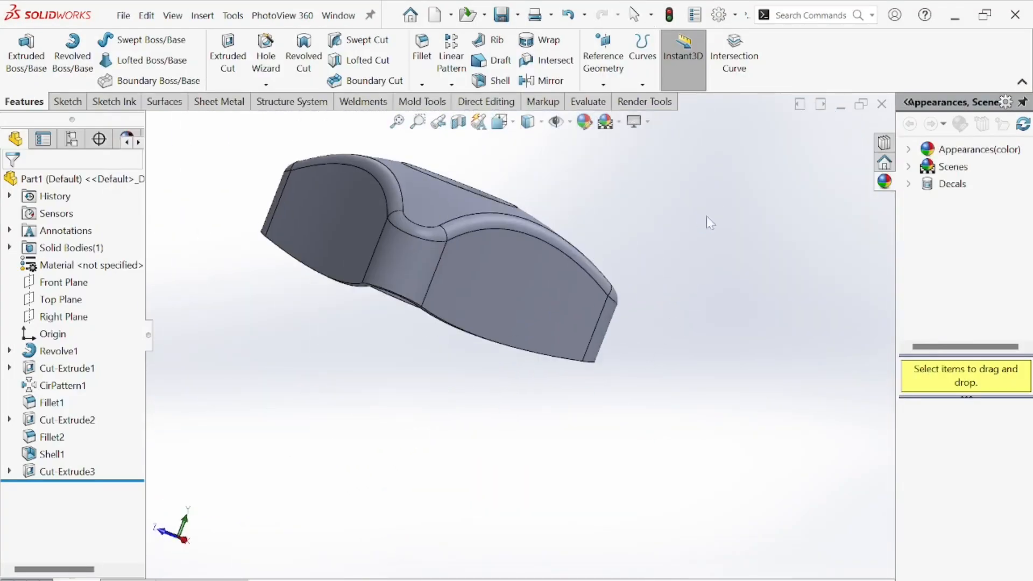
Switch the model's display style to Hidden Lines Visible.
{"action": "left_click", "coordinate": [540, 123]}
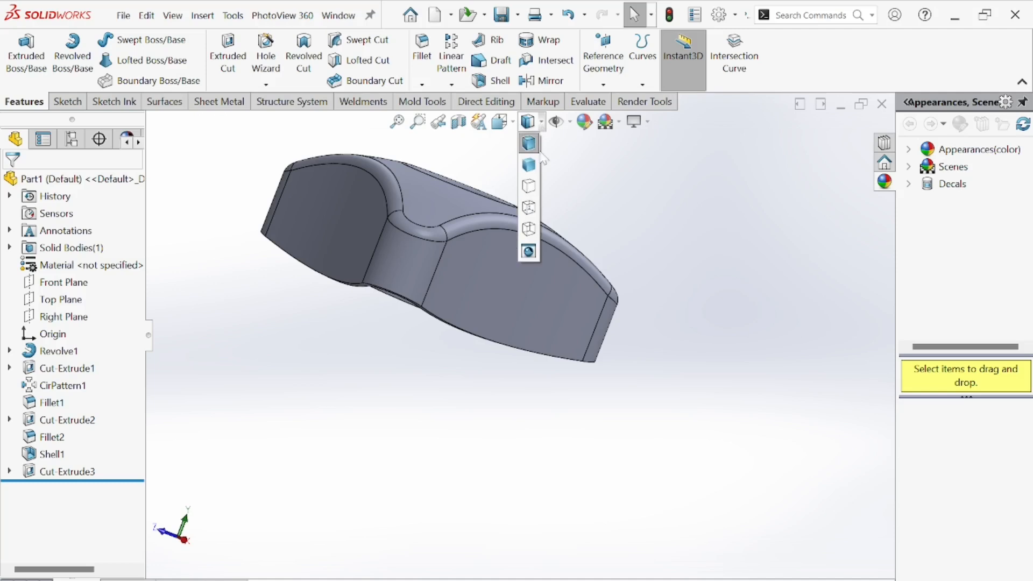
{"action": "left_click", "coordinate": [528, 208]}
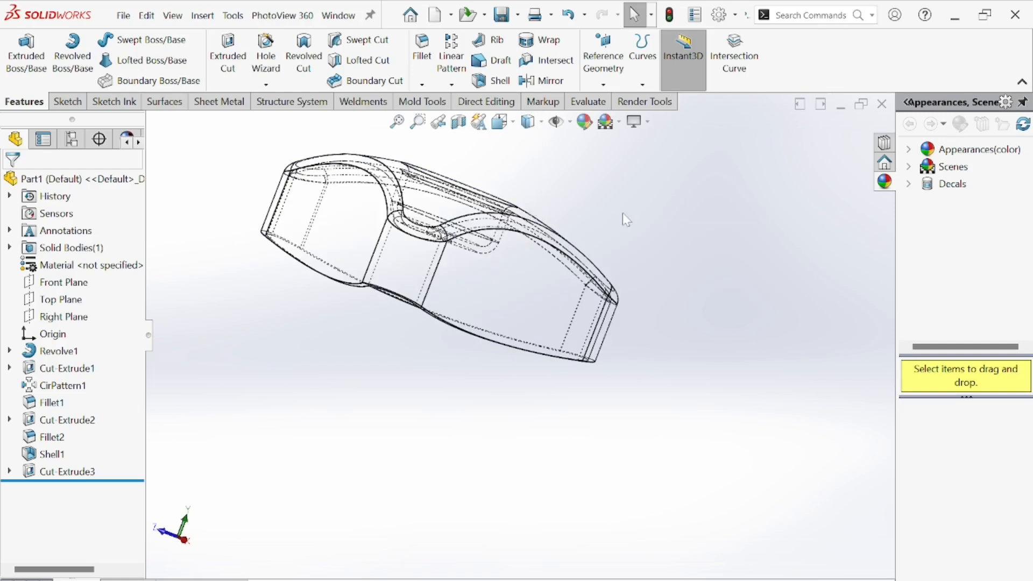
{"action": "middle_click_drag", "start_coordinate": [614, 276], "coordinate": [421, 282]}
{"action": "scroll", "coordinate": [422, 281], "scroll_direction": "up", "scroll_amount": 3}
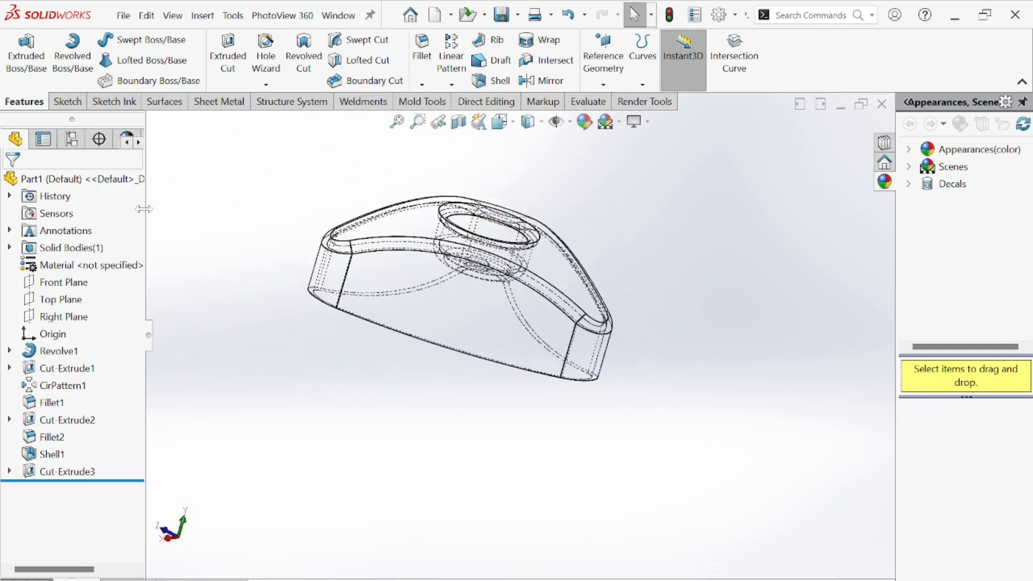
{"action": "left_click", "coordinate": [64, 283]}
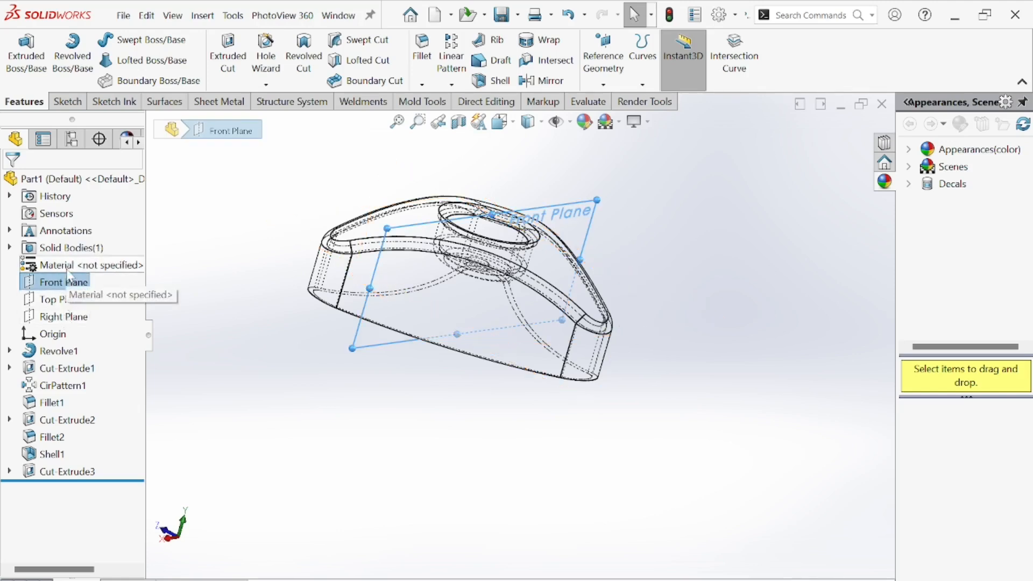
{"action": "left_click", "coordinate": [81, 284]}
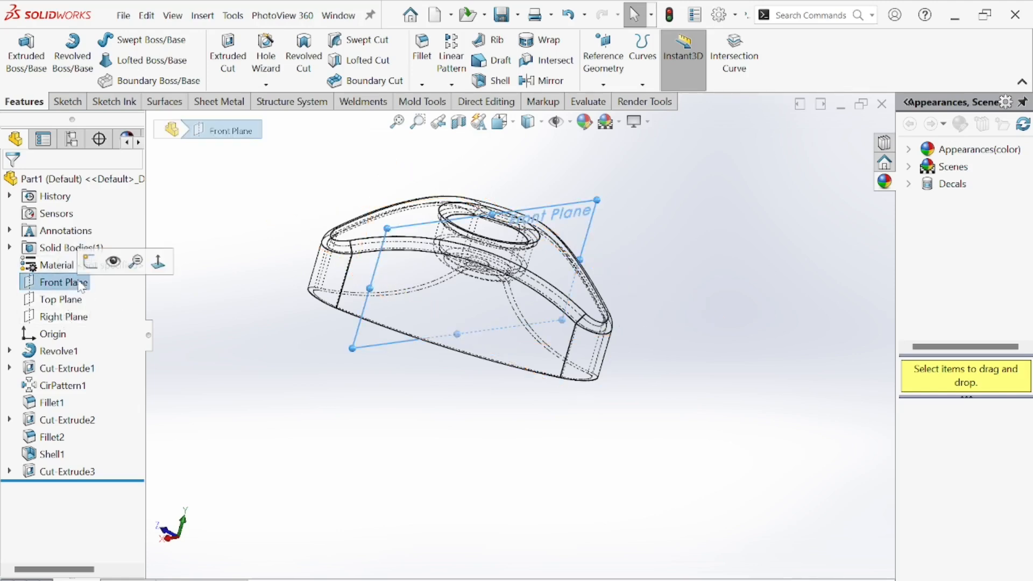
{"action": "scroll", "coordinate": [527, 364], "scroll_direction": "down", "scroll_amount": 4}
{"action": "scroll", "coordinate": [464, 360], "scroll_direction": "up", "scroll_amount": 3}
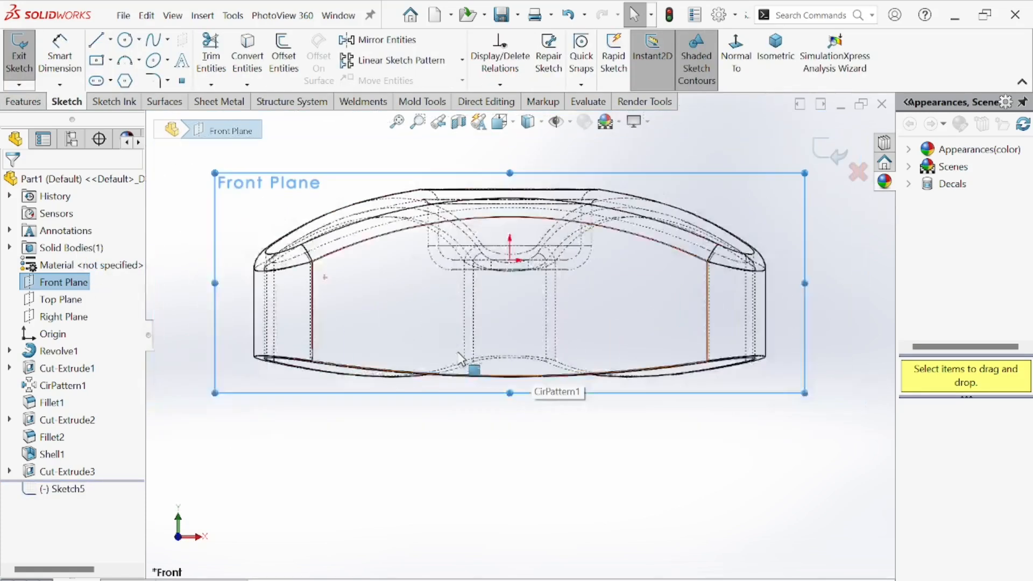
{"action": "left_click", "coordinate": [70, 320]}
{"action": "left_click", "coordinate": [79, 300]}
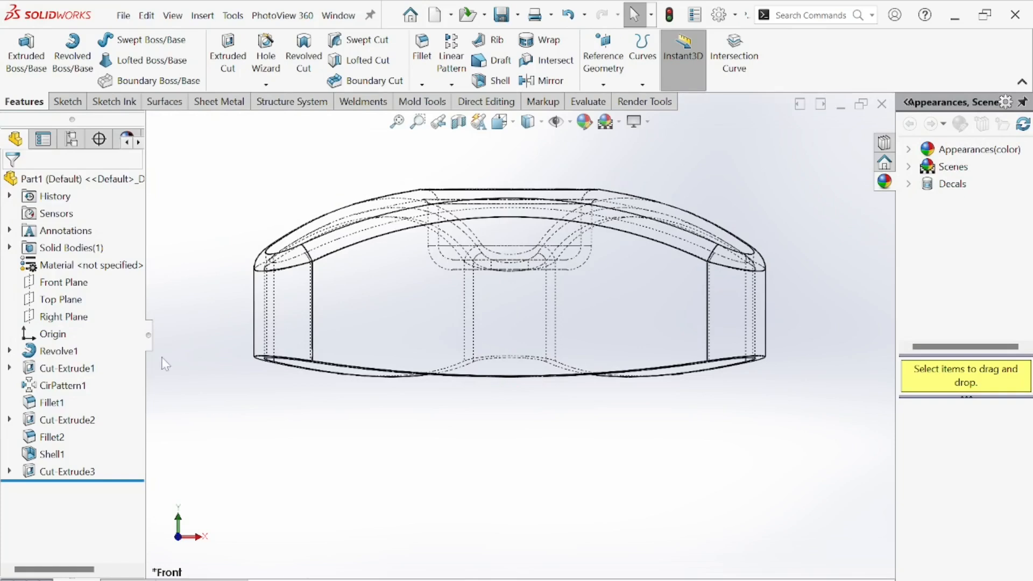
Start a new sketch on the Right Plane.
{"action": "left_click", "coordinate": [76, 318]}
{"action": "left_click", "coordinate": [84, 299]}
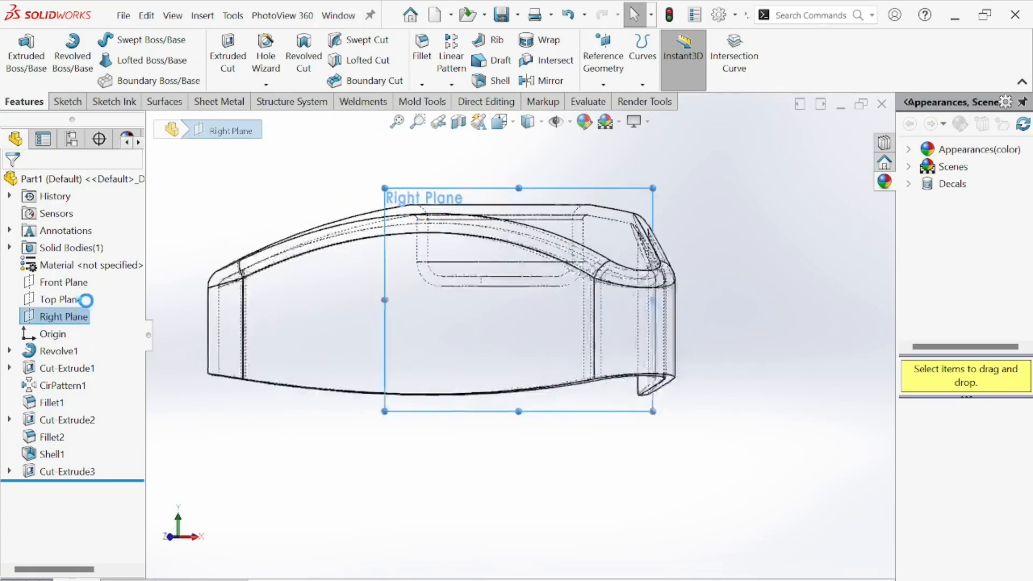
{"action": "scroll", "coordinate": [526, 343], "scroll_direction": "down", "scroll_amount": 4}
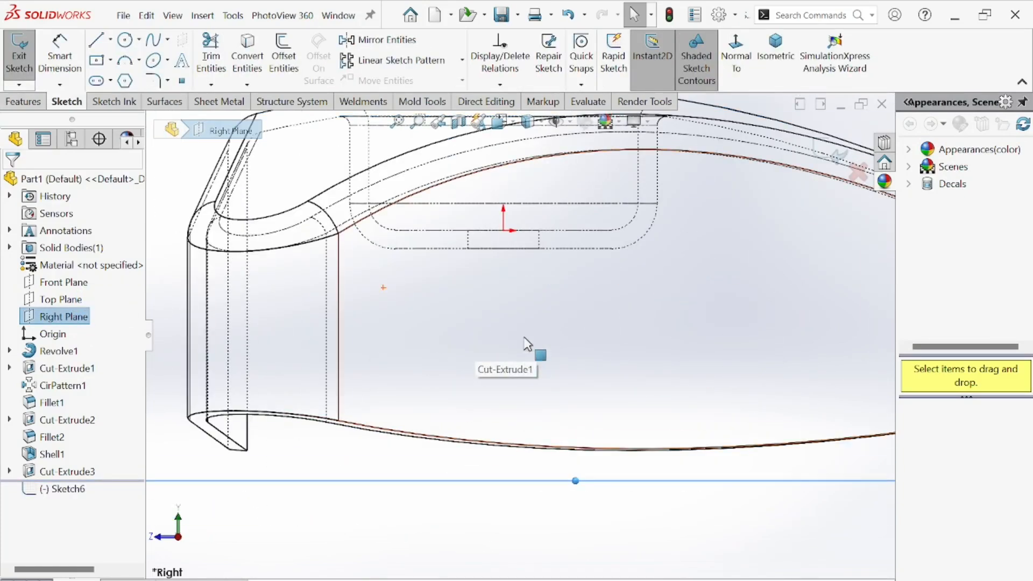
{"action": "key", "text": "f"}
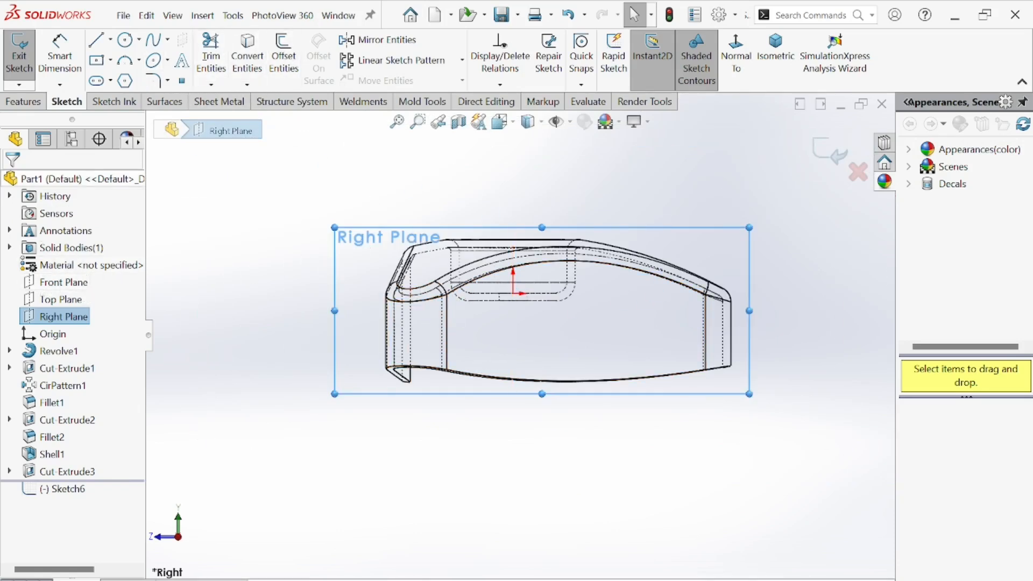
Sketch a closed, tapered stem profile with lines below the knob, running up to the hole's edge.
{"action": "left_click", "coordinate": [109, 41]}
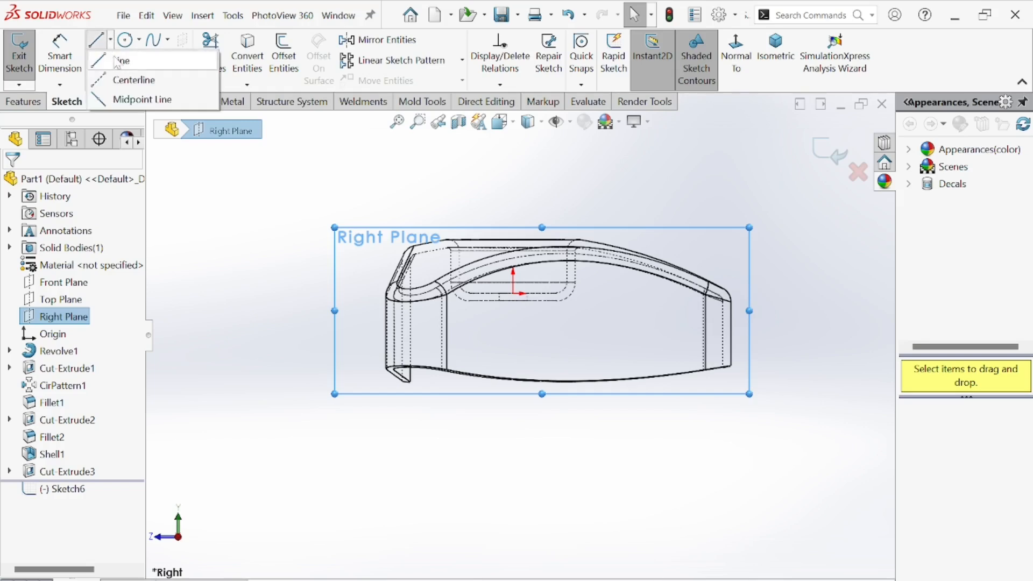
{"action": "left_click", "coordinate": [125, 58]}
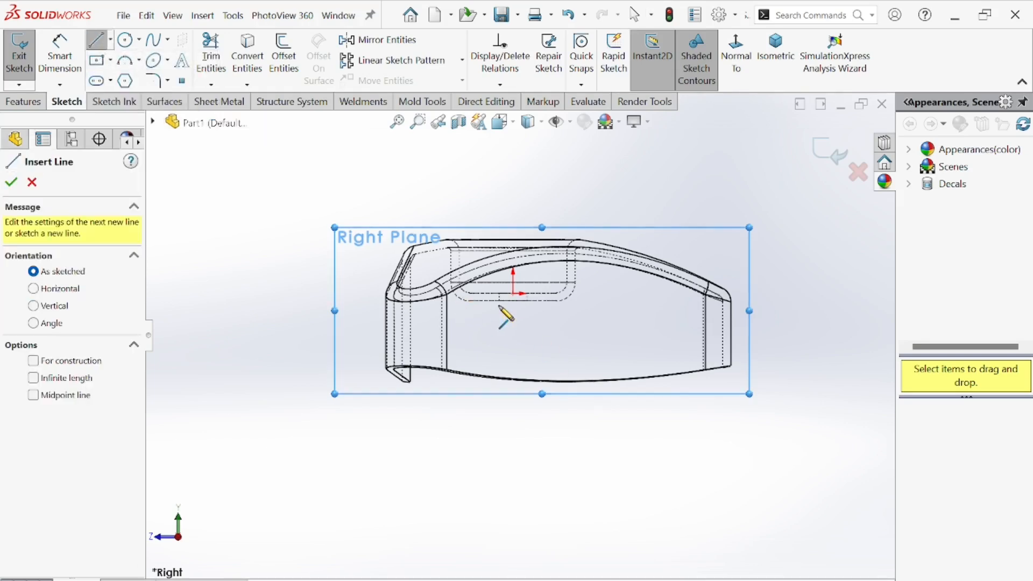
{"action": "scroll", "coordinate": [498, 305], "scroll_direction": "down", "scroll_amount": 4}
{"action": "left_click", "coordinate": [501, 283]}
{"action": "scroll", "coordinate": [522, 339], "scroll_direction": "up", "scroll_amount": 6}
{"action": "left_click", "coordinate": [514, 530]}
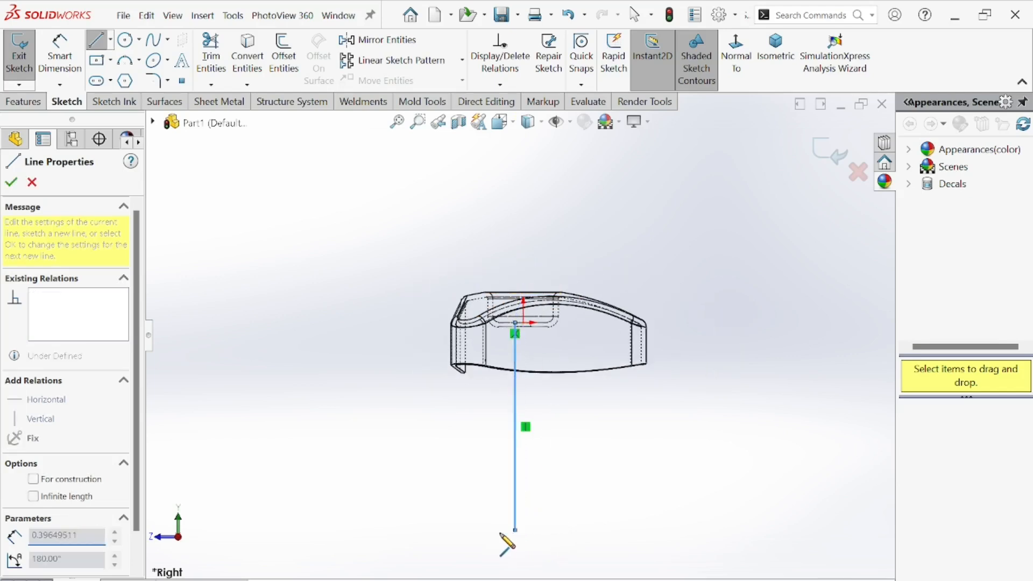
{"action": "left_click", "coordinate": [474, 530]}
{"action": "left_click", "coordinate": [443, 417]}
{"action": "left_click", "coordinate": [506, 417]}
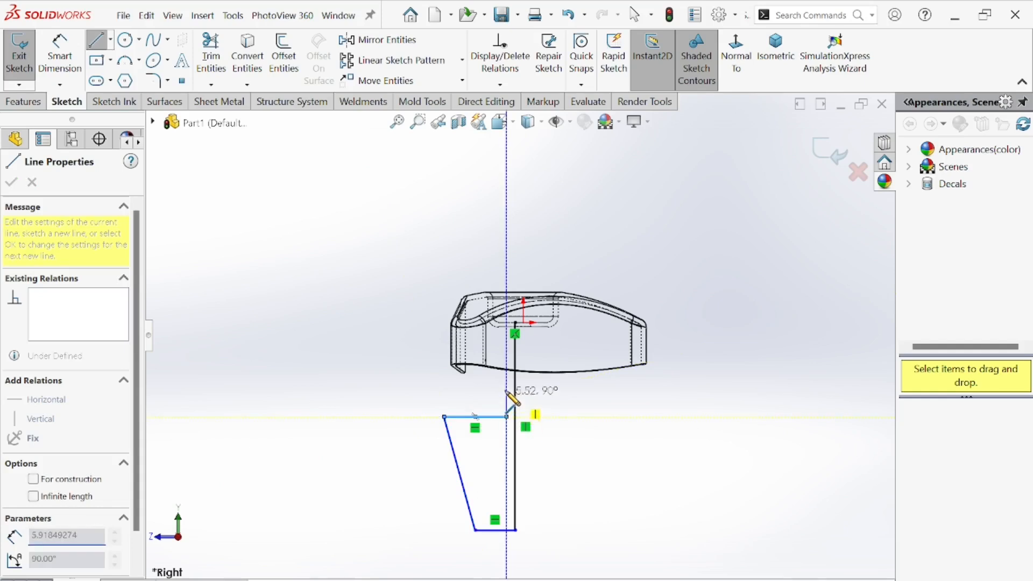
{"action": "scroll", "coordinate": [506, 376], "scroll_direction": "up", "scroll_amount": 5}
{"action": "scroll", "coordinate": [511, 237], "scroll_direction": "up", "scroll_amount": 2}
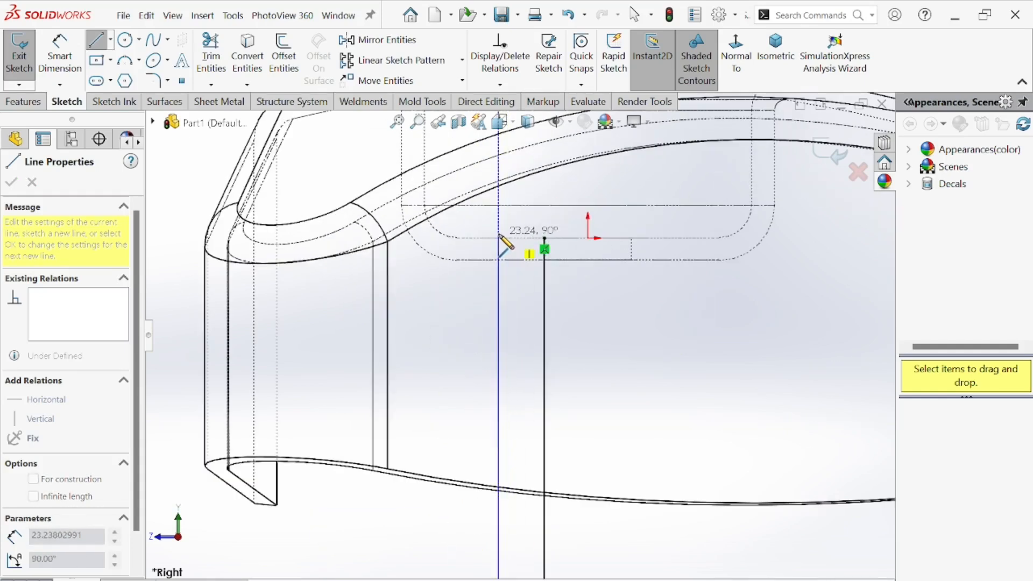
{"action": "left_click", "coordinate": [499, 237]}
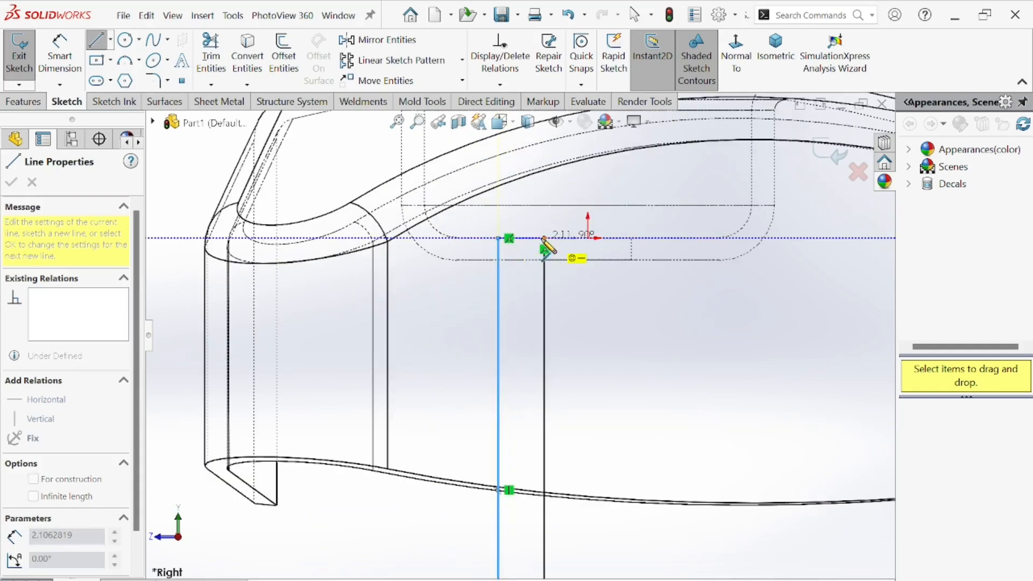
{"action": "left_click", "coordinate": [544, 238]}
{"action": "scroll", "coordinate": [520, 334], "scroll_direction": "down", "scroll_amount": 4}
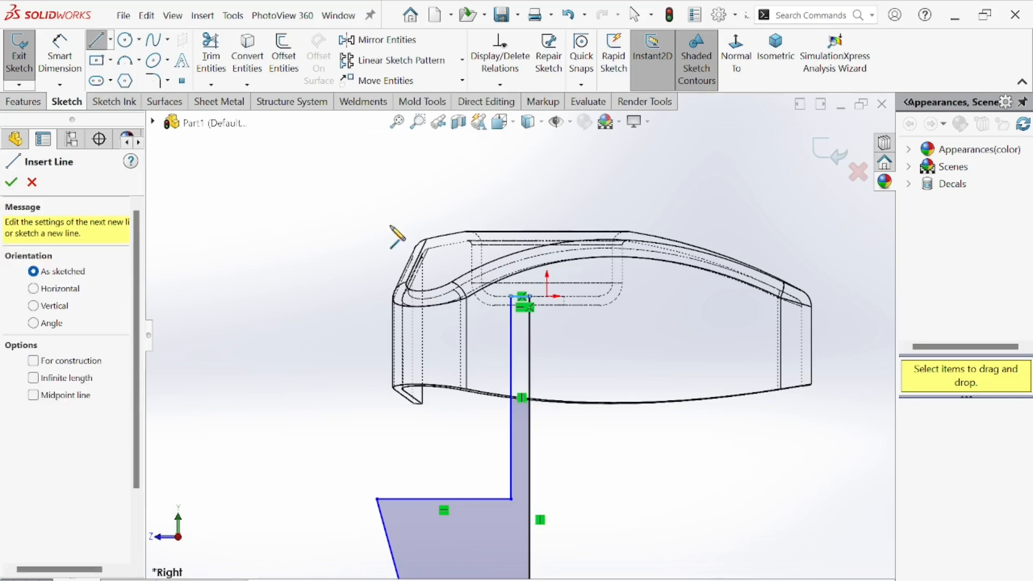
{"action": "scroll", "coordinate": [511, 306], "scroll_direction": "down", "scroll_amount": 3}
Draw a vertical construction centerline along the hole axis next to the stem profile.
{"action": "left_click", "coordinate": [110, 40]}
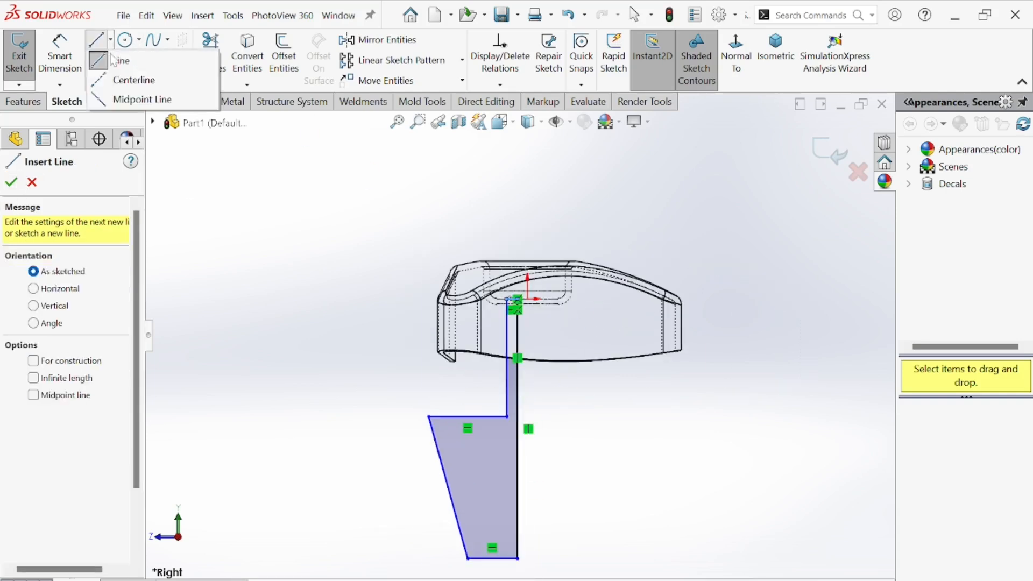
{"action": "left_click", "coordinate": [116, 81]}
{"action": "scroll", "coordinate": [537, 420], "scroll_direction": "down", "scroll_amount": 1}
{"action": "scroll", "coordinate": [523, 382], "scroll_direction": "up", "scroll_amount": 2}
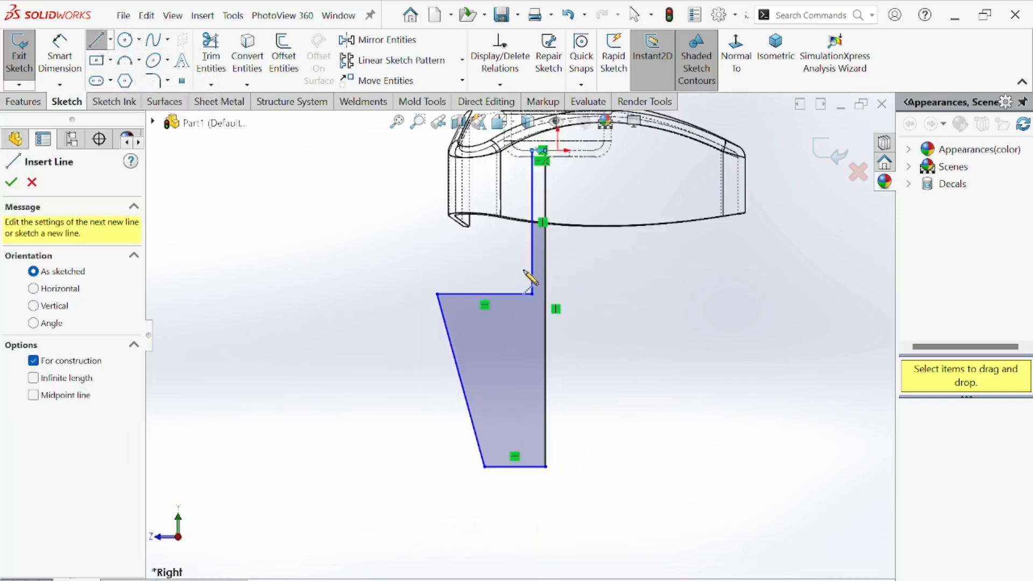
{"action": "left_click", "coordinate": [557, 151]}
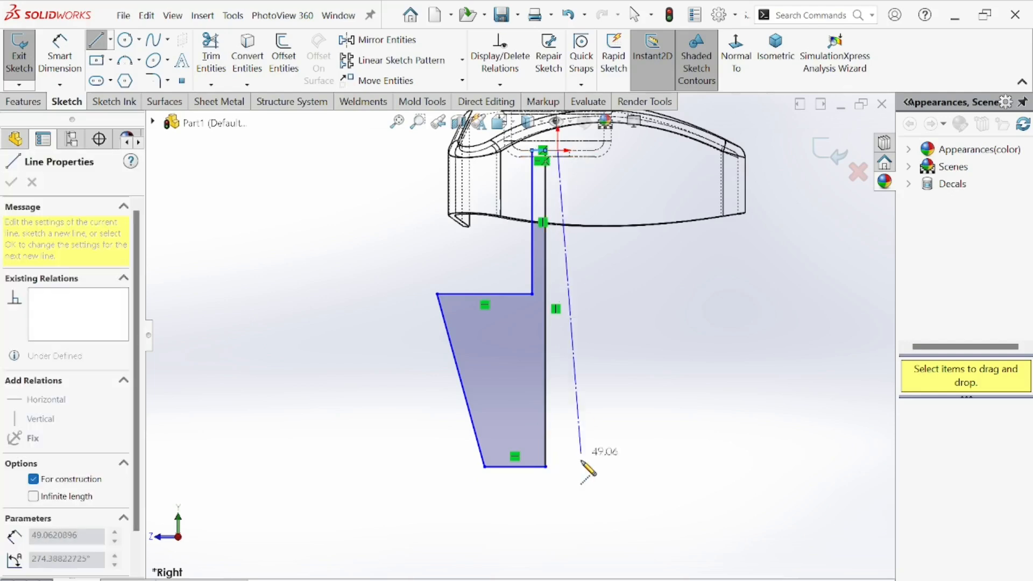
{"action": "left_click", "coordinate": [557, 483]}
{"action": "right_click", "coordinate": [637, 372]}
{"action": "left_click", "coordinate": [668, 386]}
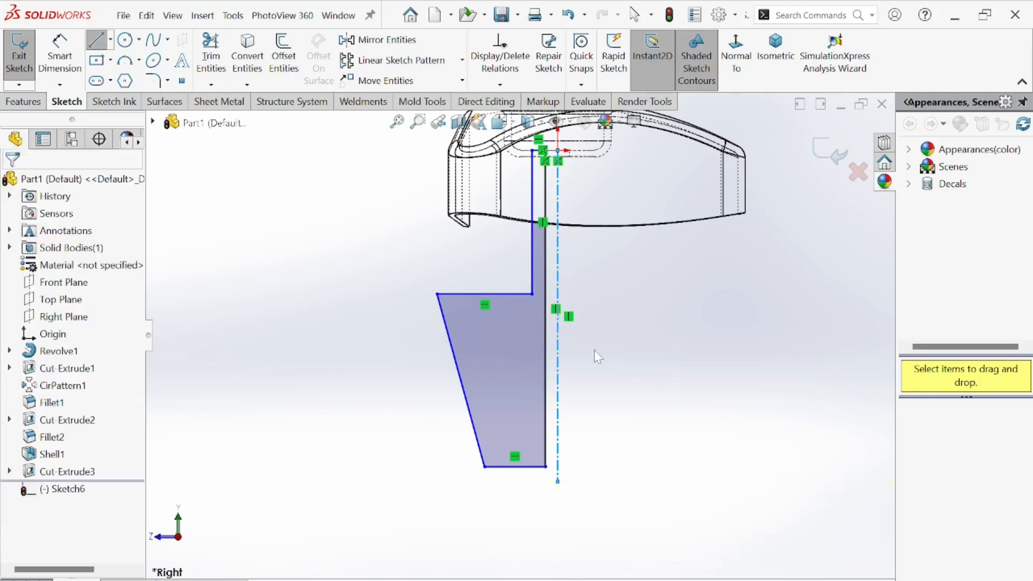
{"action": "scroll", "coordinate": [570, 320], "scroll_direction": "down", "scroll_amount": 3}
{"action": "scroll", "coordinate": [573, 293], "scroll_direction": "up", "scroll_amount": 6}
{"action": "scroll", "coordinate": [577, 295], "scroll_direction": "up", "scroll_amount": 3}
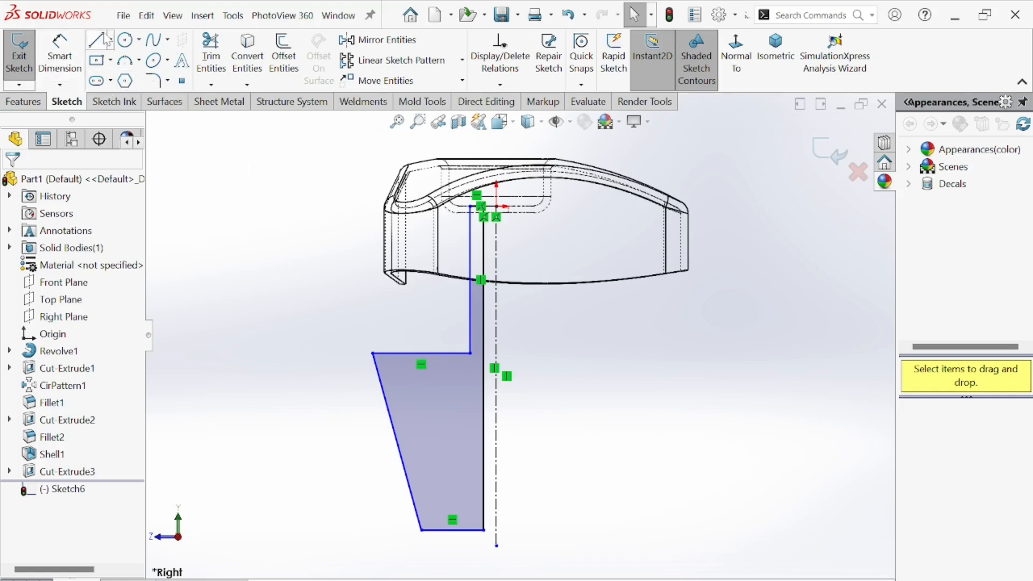
Draw a vertical construction centerline downward from the stem profile's outer top corner.
{"action": "left_click", "coordinate": [125, 39]}
{"action": "left_click", "coordinate": [110, 40]}
{"action": "left_click", "coordinate": [134, 80]}
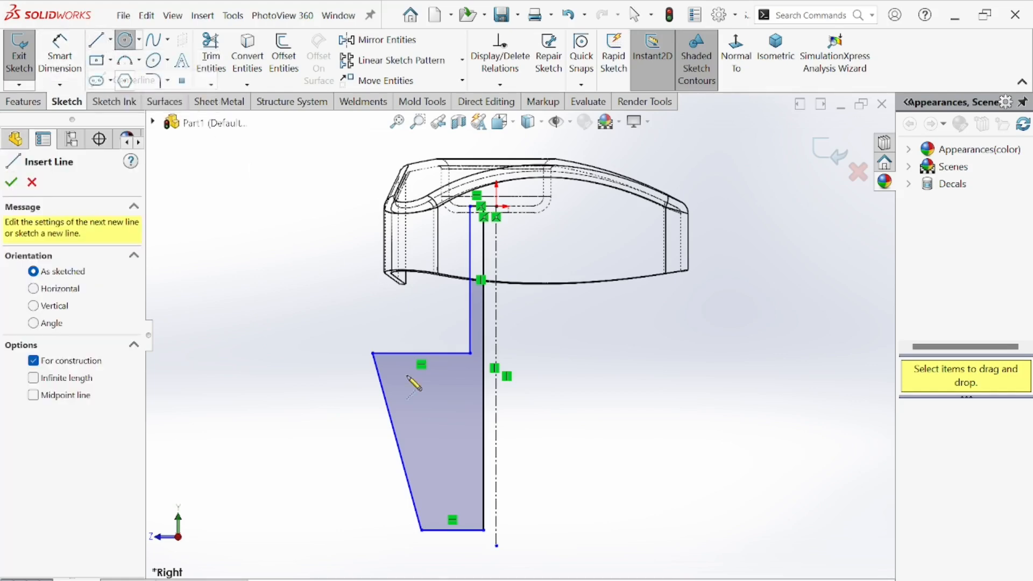
{"action": "left_click", "coordinate": [372, 354]}
{"action": "left_click", "coordinate": [372, 538]}
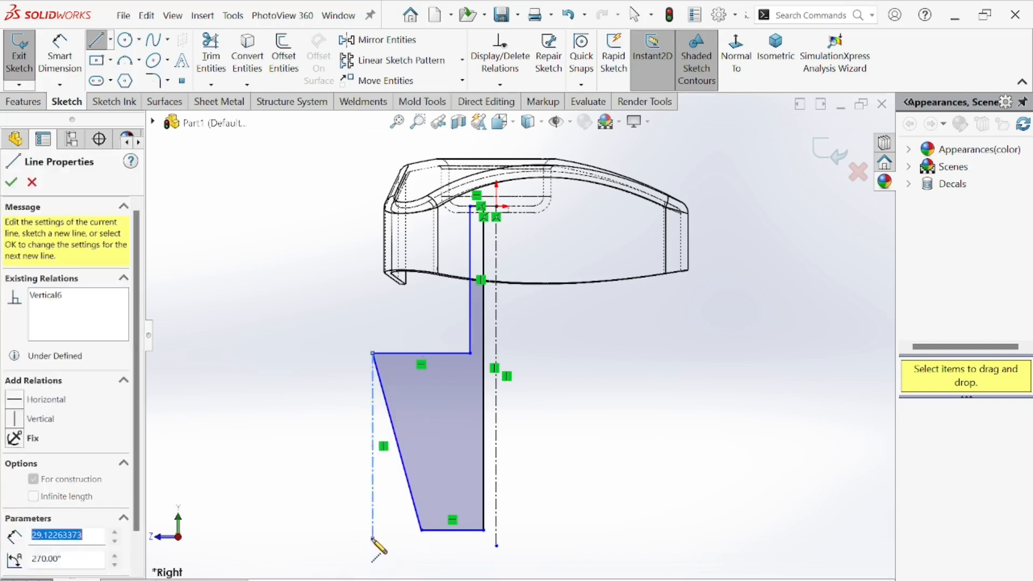
{"action": "right_click", "coordinate": [333, 430]}
{"action": "left_click", "coordinate": [355, 434]}
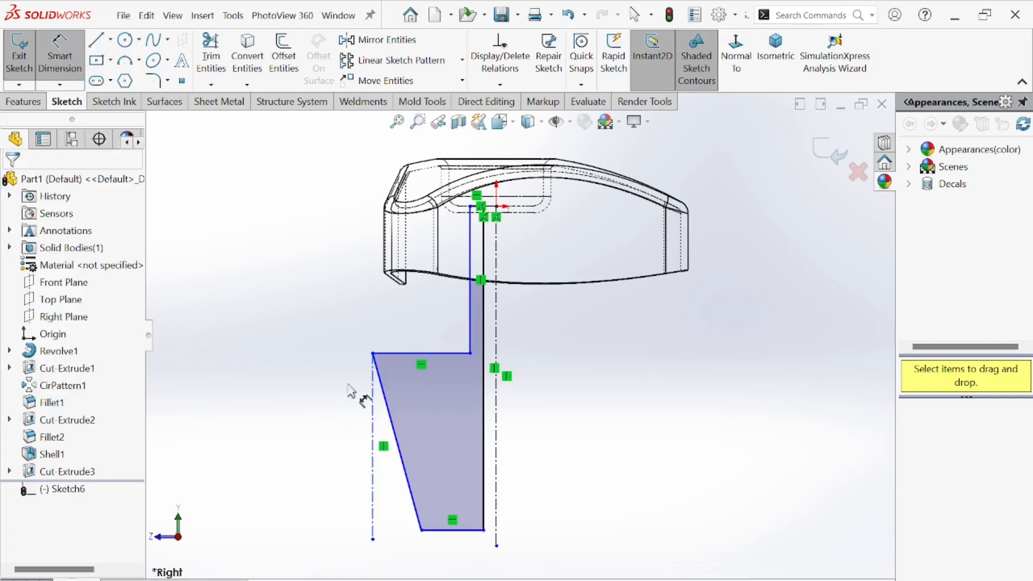
Dimension the angle between the stem's tapered side and the new centerline as 3°, checking the drawing for the draft value.
{"action": "scroll", "coordinate": [376, 430], "scroll_direction": "down", "scroll_amount": 5}
{"action": "left_click", "coordinate": [427, 423]}
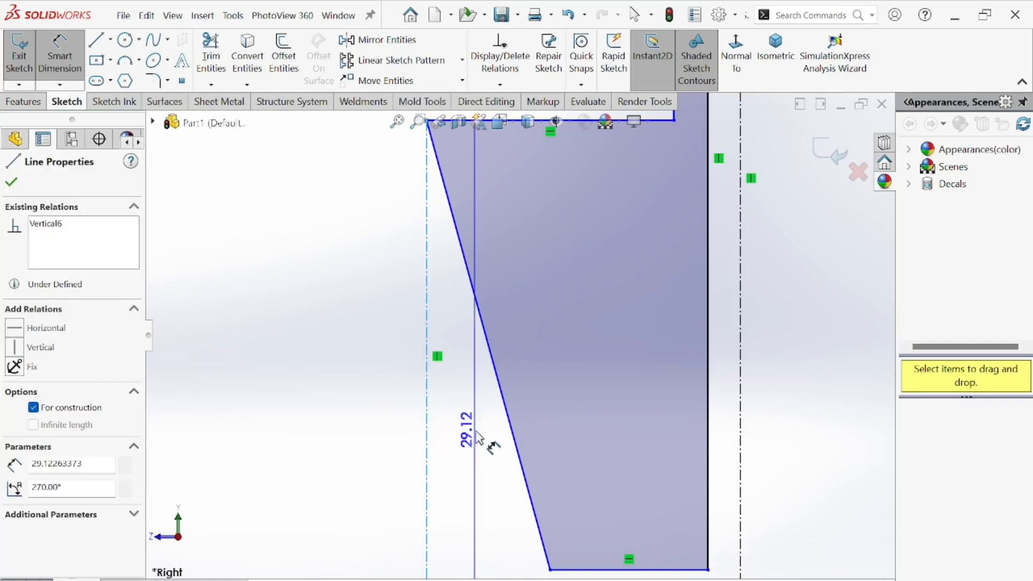
{"action": "left_click", "coordinate": [507, 420]}
{"action": "scroll", "coordinate": [472, 454], "scroll_direction": "up", "scroll_amount": 3}
{"action": "left_click", "coordinate": [495, 461]}
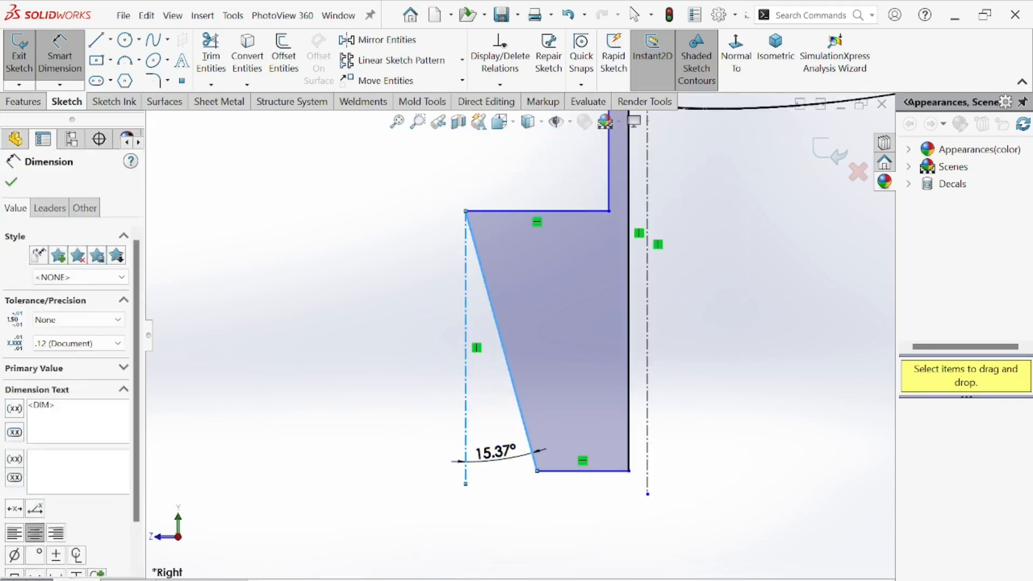
{"action": "key", "text": "alt+Tab"}
{"action": "scroll", "coordinate": [323, 334], "scroll_direction": "down", "scroll_amount": 2}
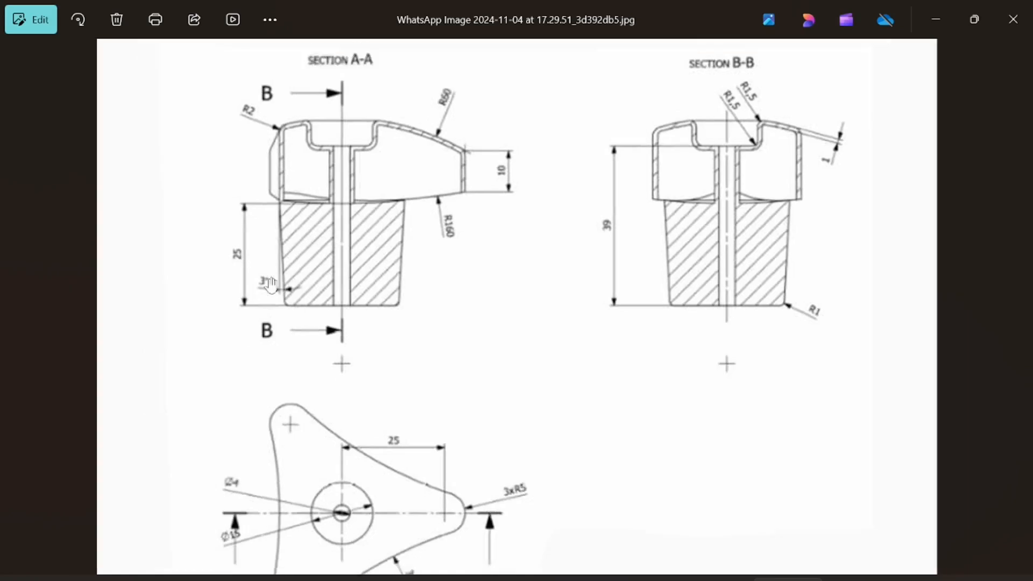
{"action": "scroll", "coordinate": [281, 281], "scroll_direction": "up", "scroll_amount": 5}
{"action": "scroll", "coordinate": [250, 310], "scroll_direction": "up", "scroll_amount": 3}
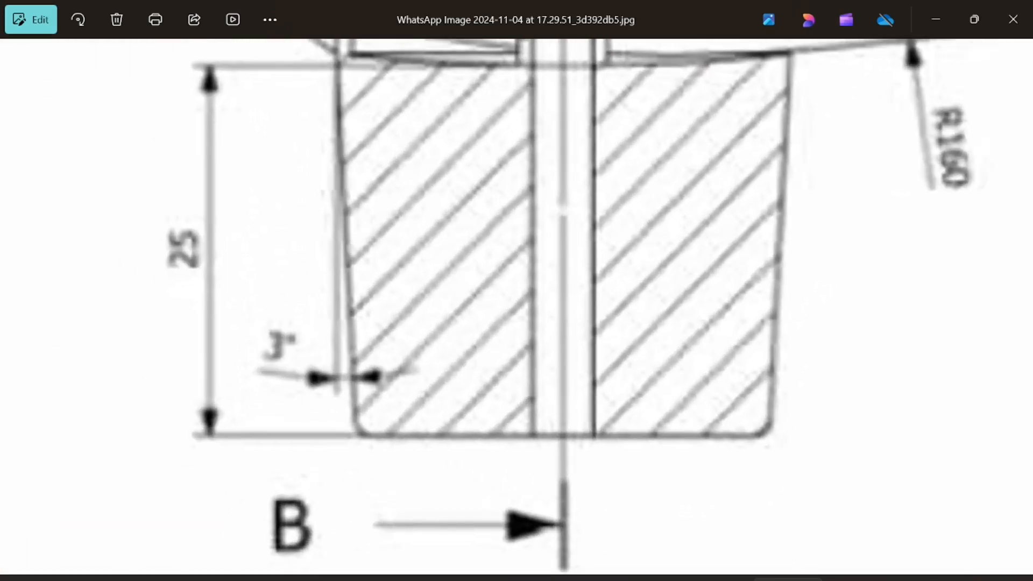
{"action": "key", "text": "alt+Tab"}
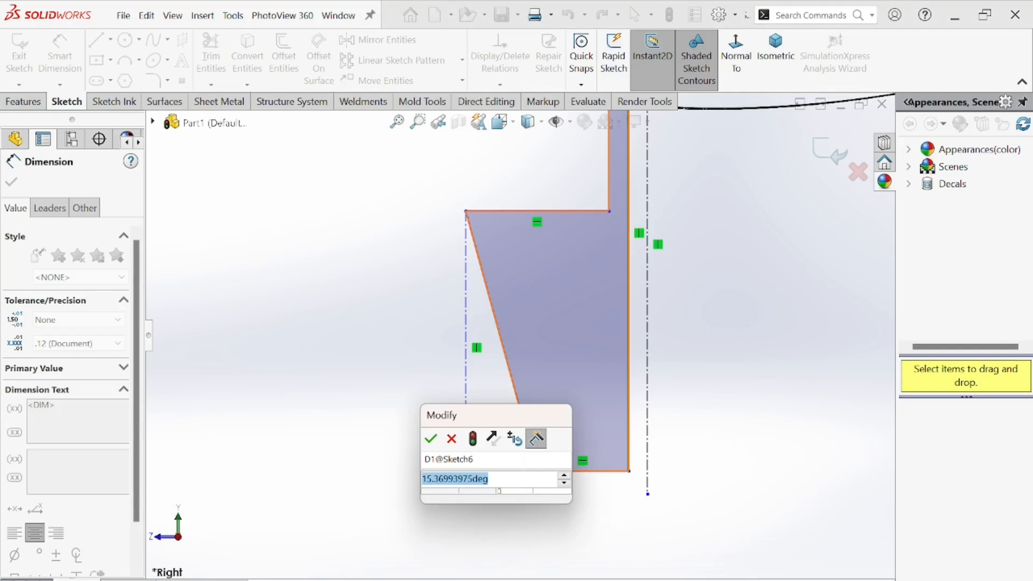
{"action": "type", "text": "3"}
{"action": "key", "text": "Return"}
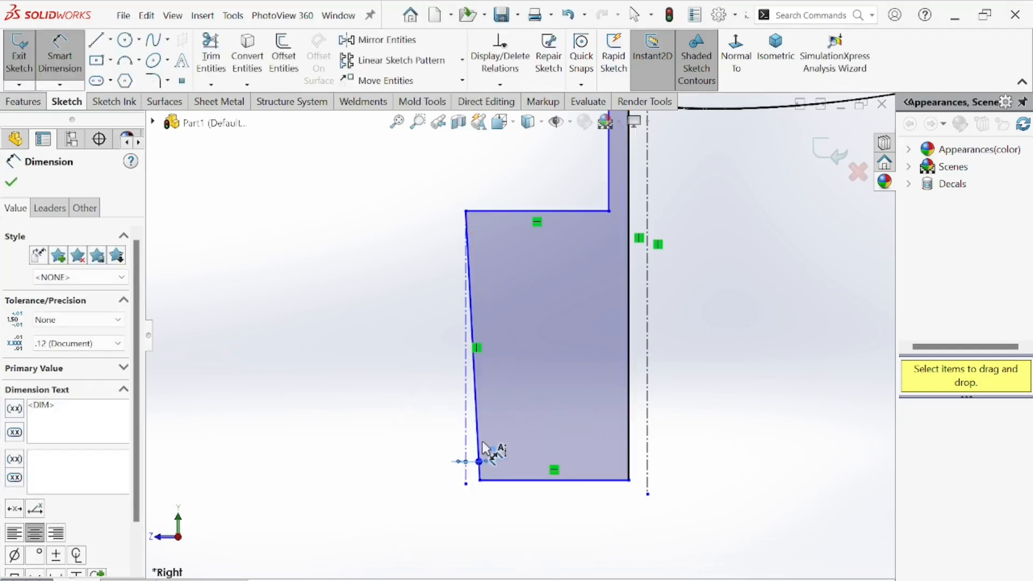
Dimension the vertical distance from the hole's top edge line to the stem's bottom as 39 mm, per the drawing.
{"action": "scroll", "coordinate": [506, 425], "scroll_direction": "up", "scroll_amount": 3}
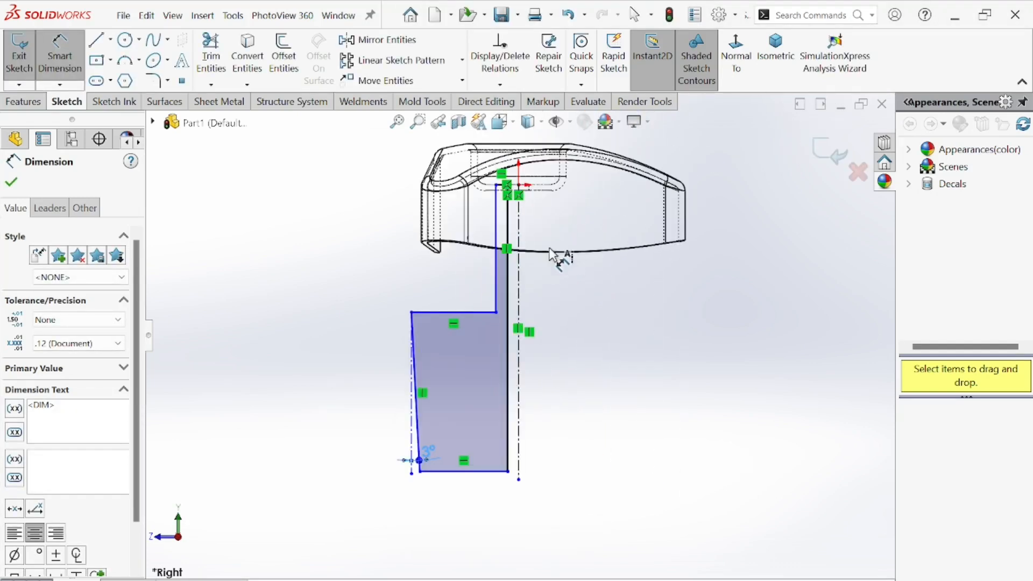
{"action": "scroll", "coordinate": [497, 205], "scroll_direction": "down", "scroll_amount": 5}
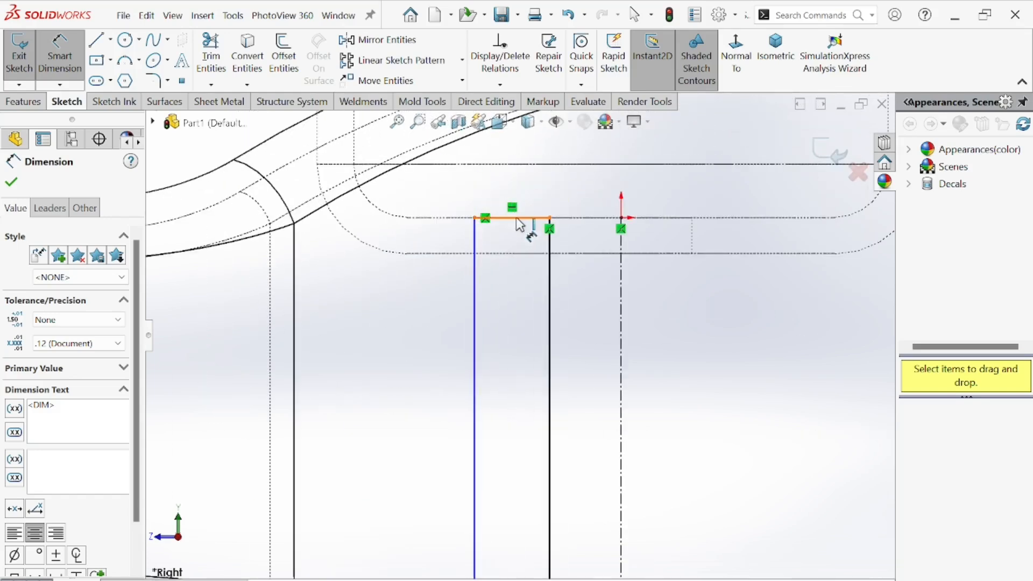
{"action": "left_click", "coordinate": [519, 220]}
{"action": "scroll", "coordinate": [519, 225], "scroll_direction": "up", "scroll_amount": 5}
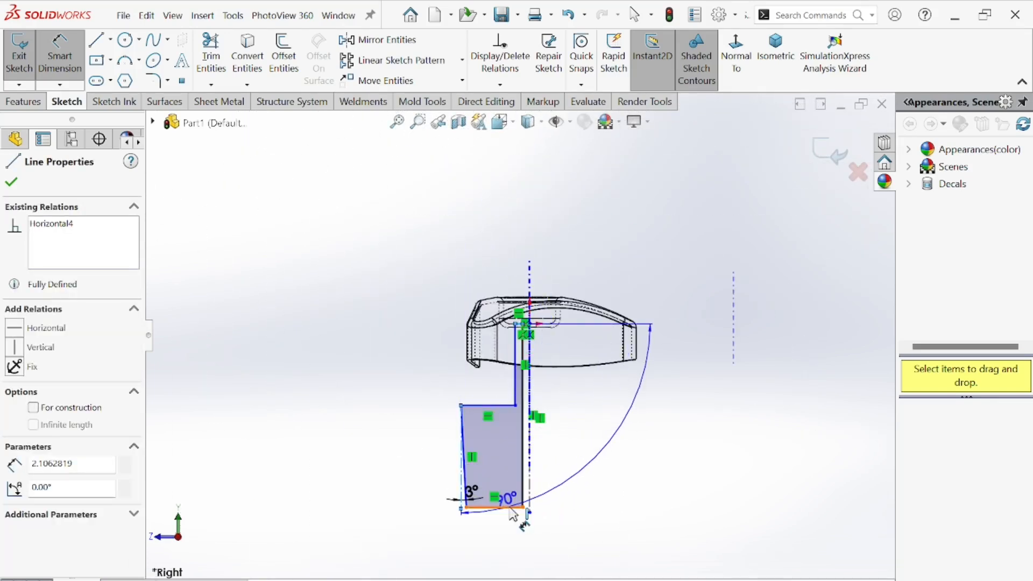
{"action": "left_click", "coordinate": [508, 507]}
{"action": "left_click", "coordinate": [417, 414]}
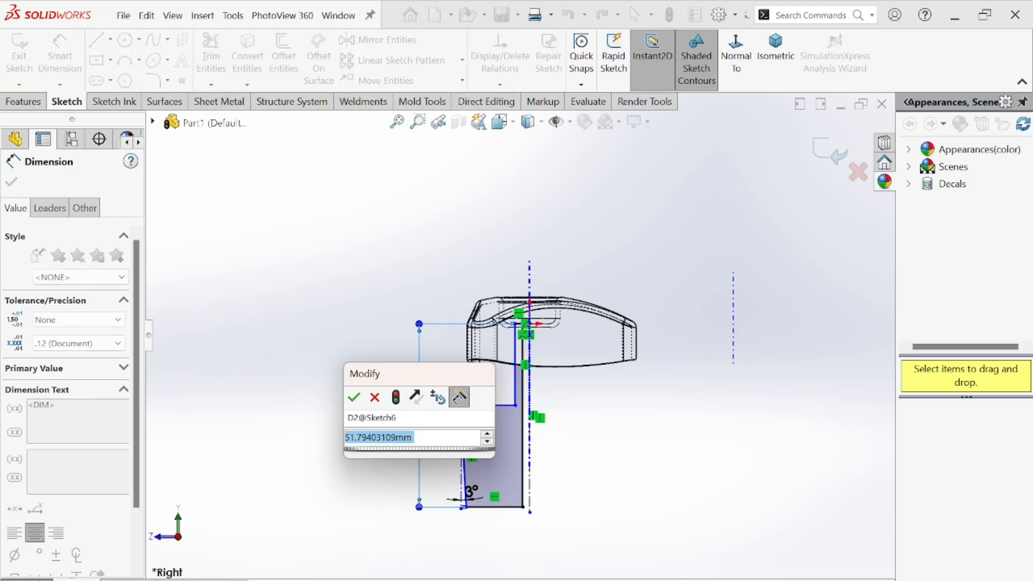
{"action": "key", "text": "alt+Tab"}
{"action": "scroll", "coordinate": [381, 332], "scroll_direction": "up", "scroll_amount": 2}
{"action": "left_click_drag", "start_coordinate": [380, 332], "coordinate": [435, 426]}
{"action": "scroll", "coordinate": [434, 425], "scroll_direction": "down", "scroll_amount": 1}
{"action": "scroll", "coordinate": [417, 329], "scroll_direction": "down", "scroll_amount": 6}
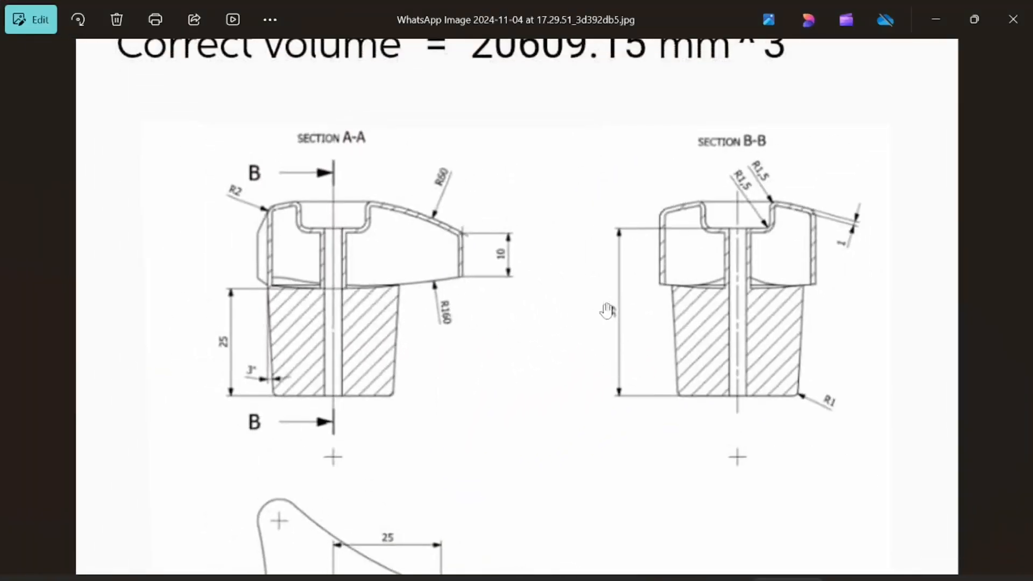
{"action": "scroll", "coordinate": [618, 312], "scroll_direction": "up", "scroll_amount": 2}
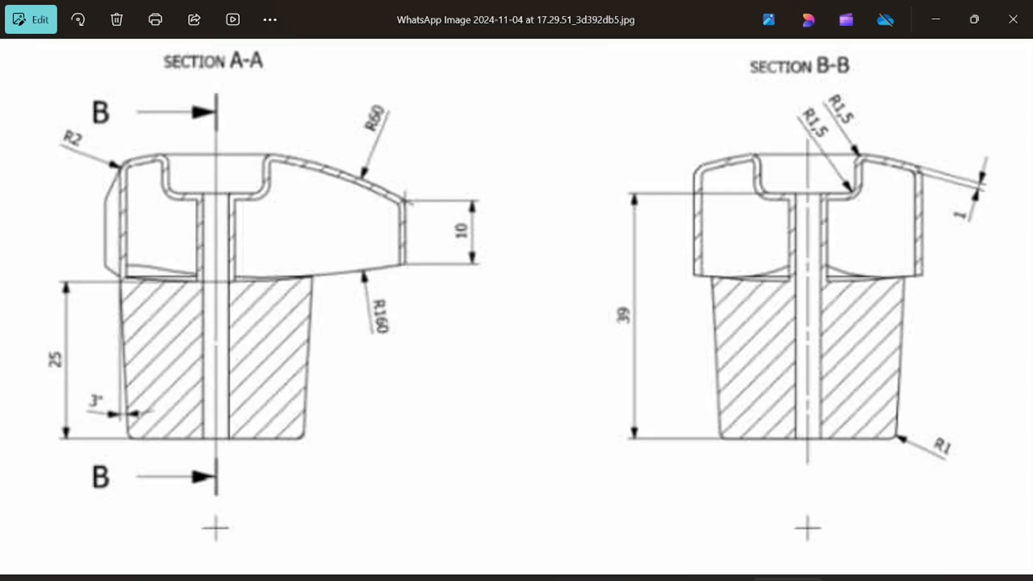
{"action": "key", "text": "alt+Tab"}
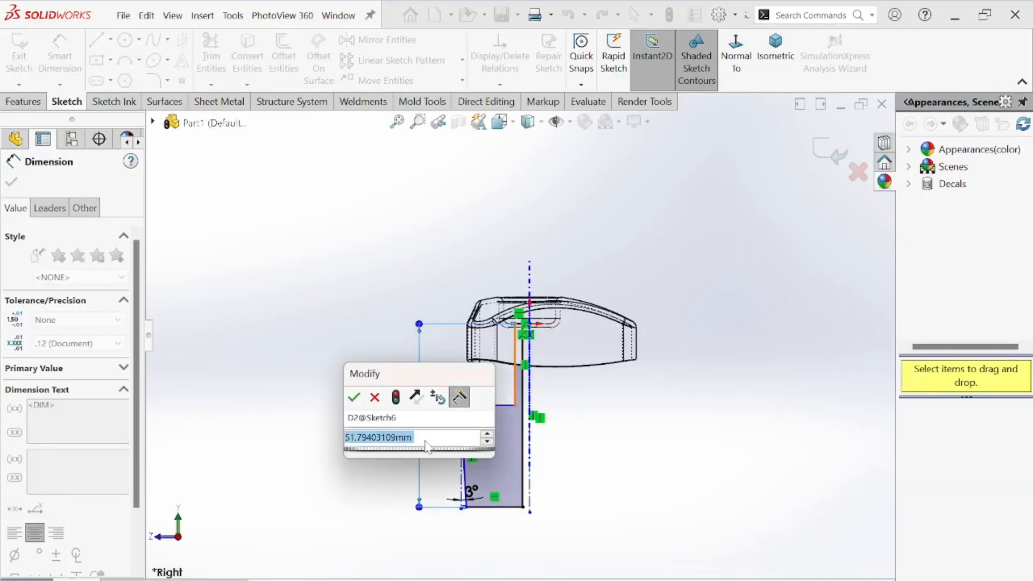
{"action": "type", "text": "39"}
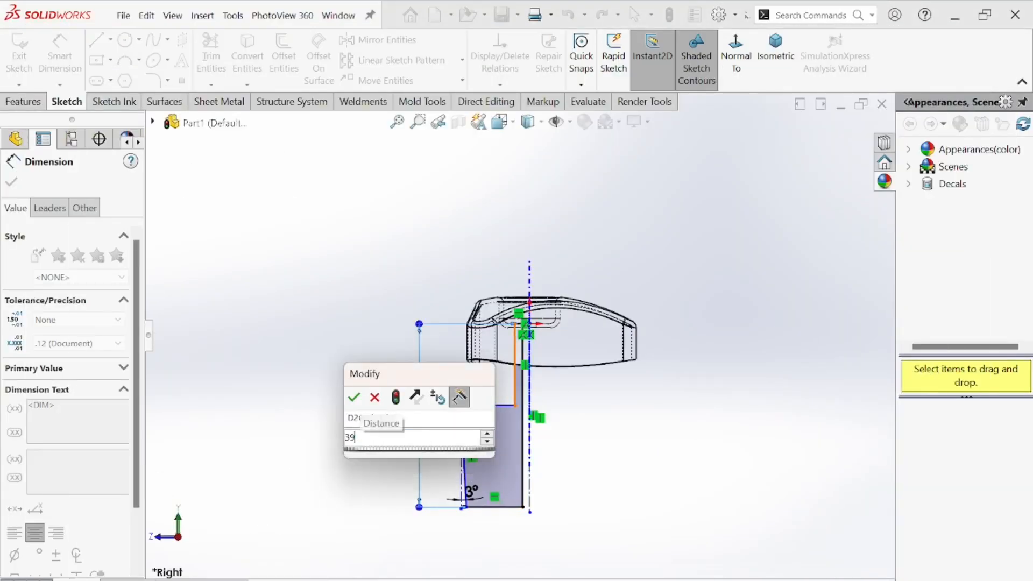
{"action": "key", "text": "Return"}
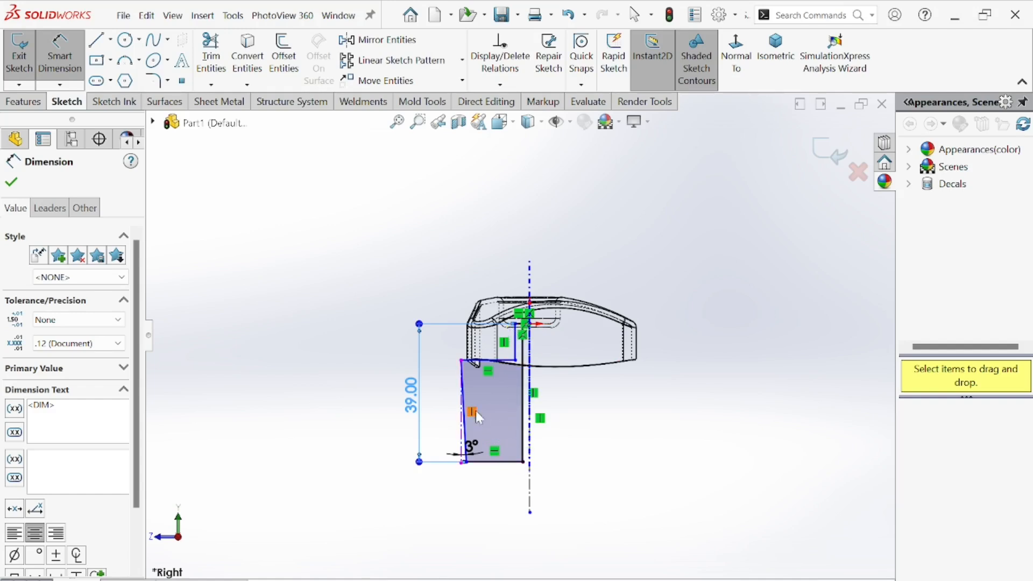
Dimension the stem's height from its top edge to its bottom as 25 mm.
{"action": "scroll", "coordinate": [469, 397], "scroll_direction": "down", "scroll_amount": 3}
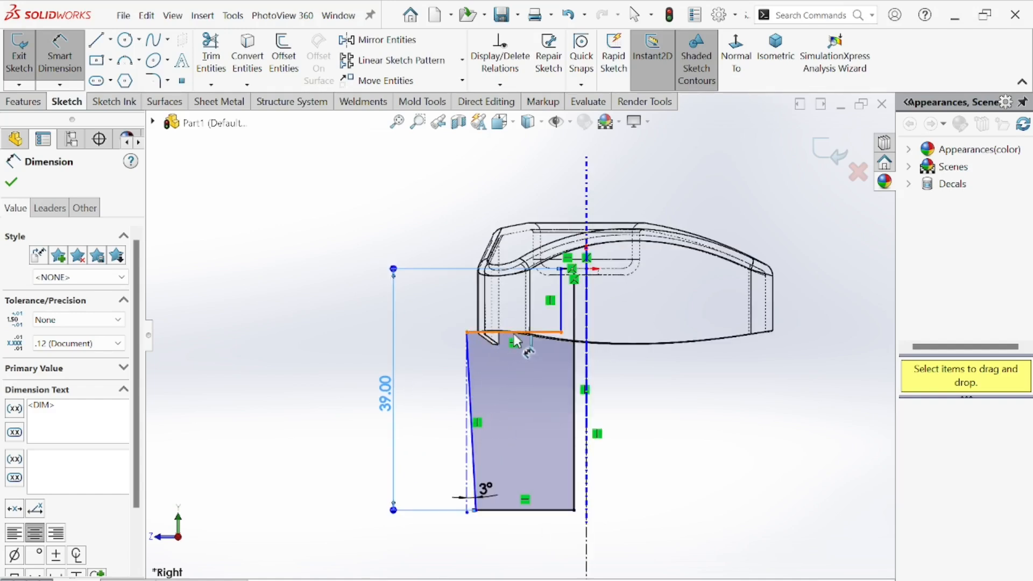
{"action": "left_click", "coordinate": [537, 334]}
{"action": "left_click", "coordinate": [543, 512]}
{"action": "left_click", "coordinate": [433, 433]}
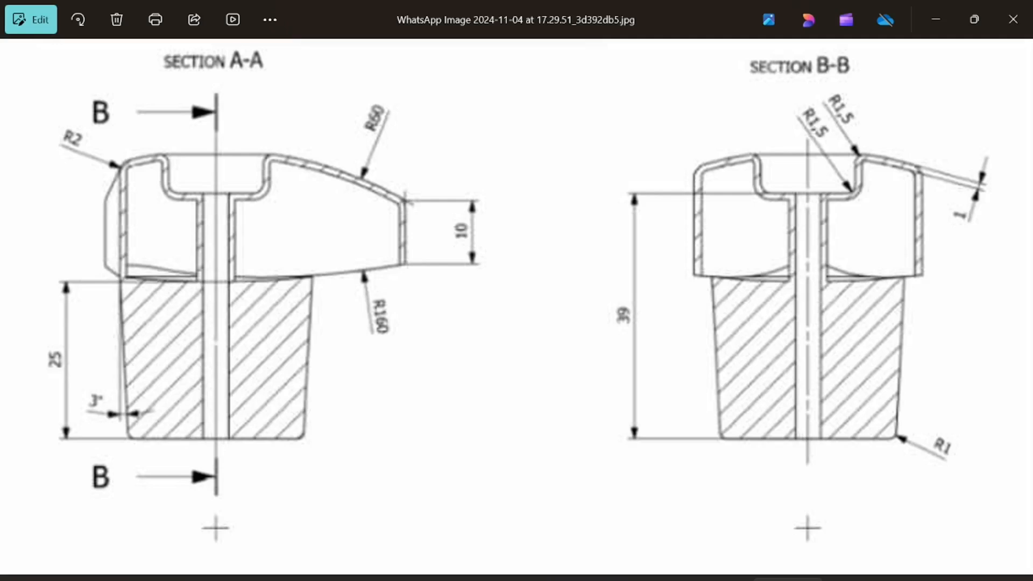
{"action": "key", "text": "alt+Tab"}
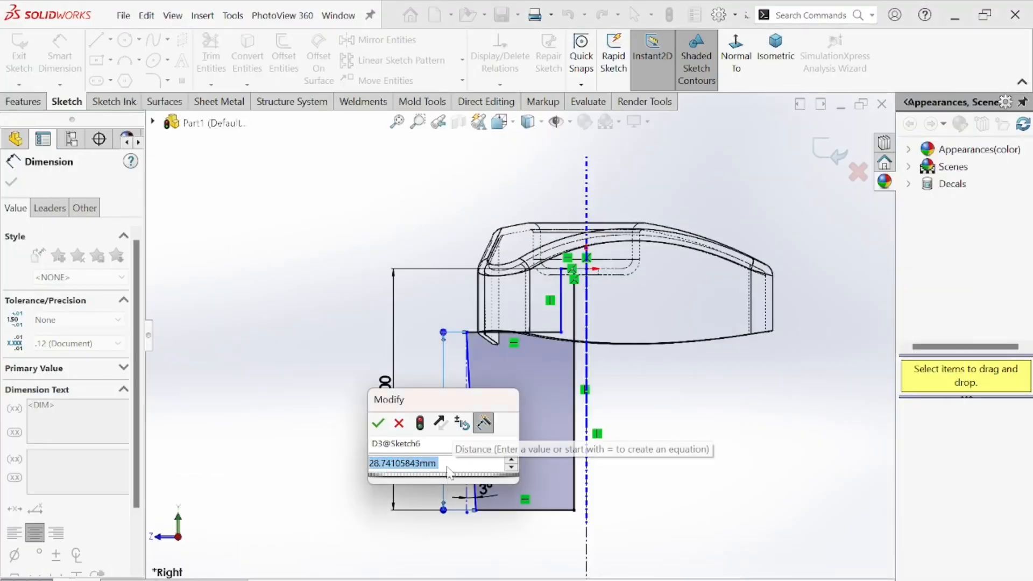
{"action": "type", "text": "25"}
{"action": "key", "text": "Return"}
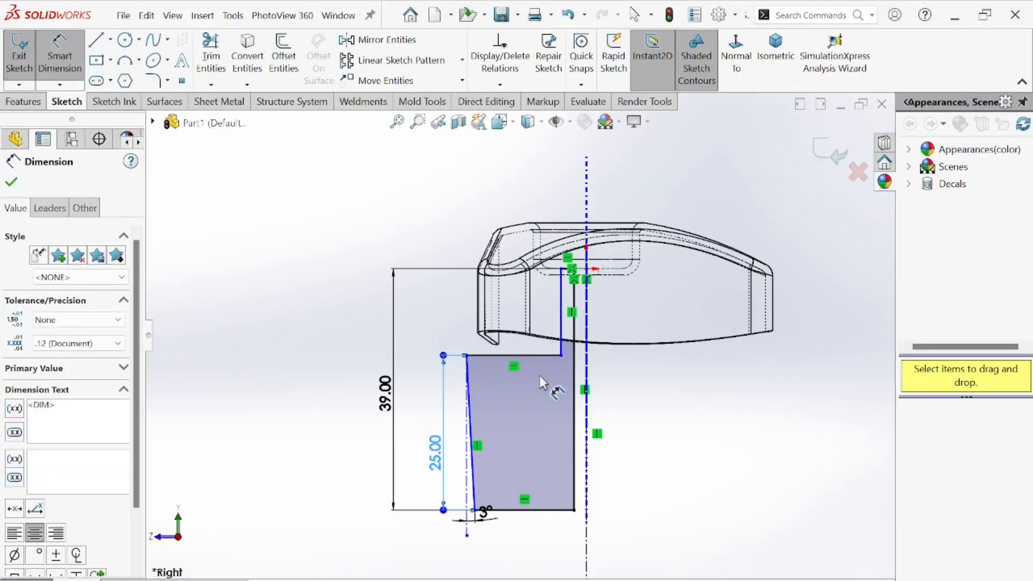
Round the stem's bottom outer corner with a 1 mm sketch fillet, after checking the drawing's R1 callout.
{"action": "scroll", "coordinate": [542, 377], "scroll_direction": "down", "scroll_amount": 2}
{"action": "scroll", "coordinate": [522, 479], "scroll_direction": "down", "scroll_amount": 5}
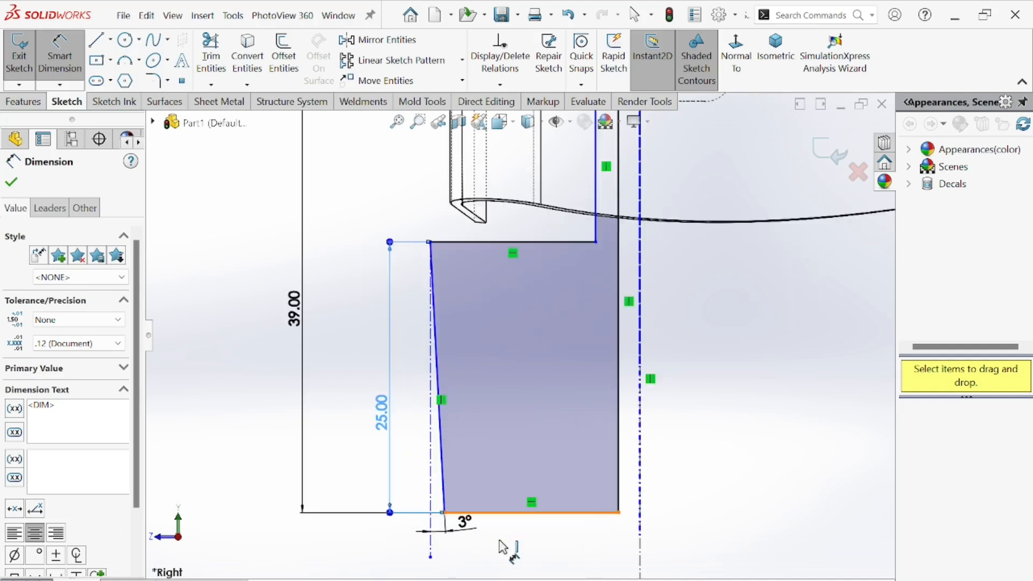
{"action": "left_click", "coordinate": [667, 579]}
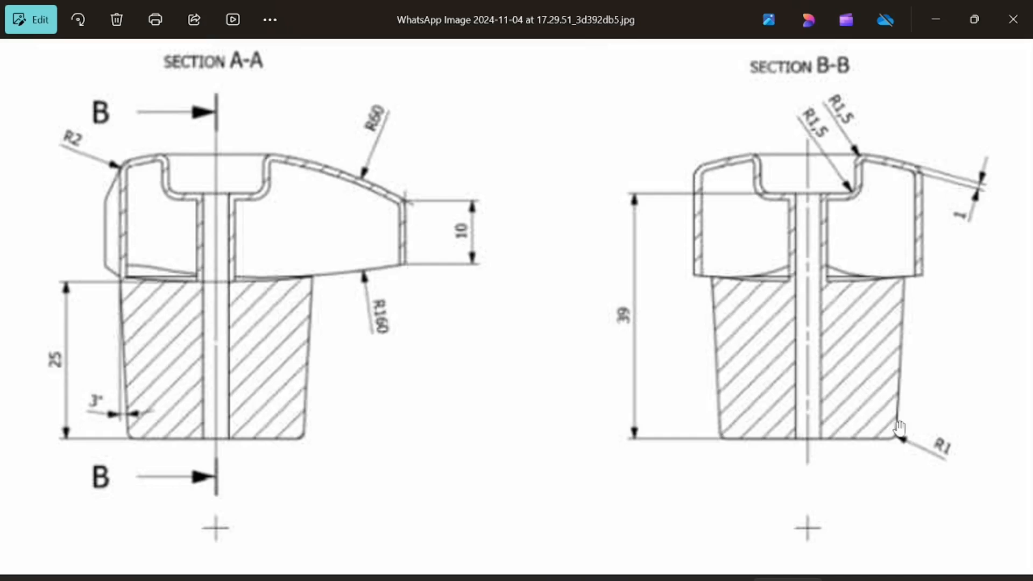
{"action": "left_click", "coordinate": [724, 580]}
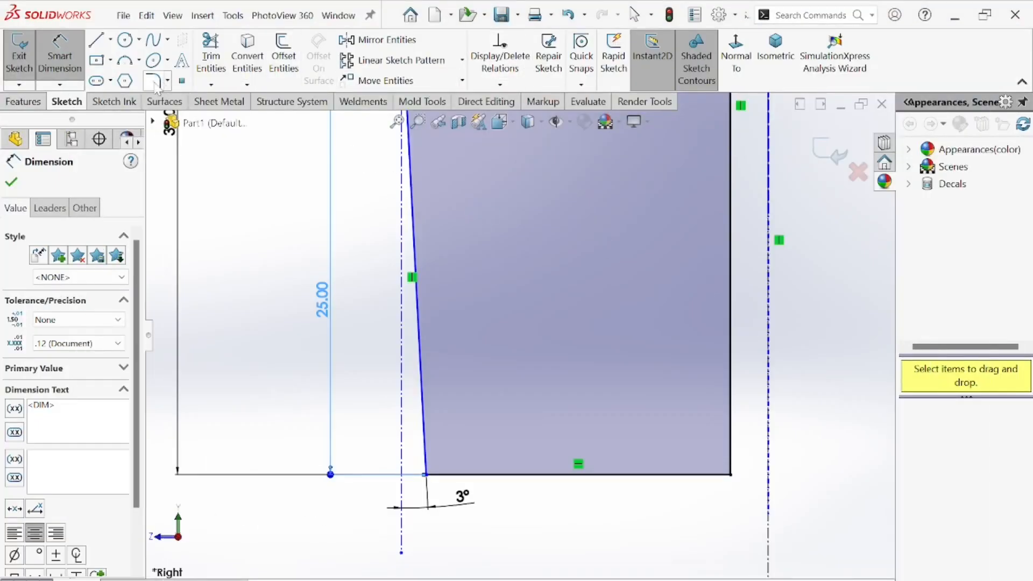
{"action": "left_click", "coordinate": [154, 82]}
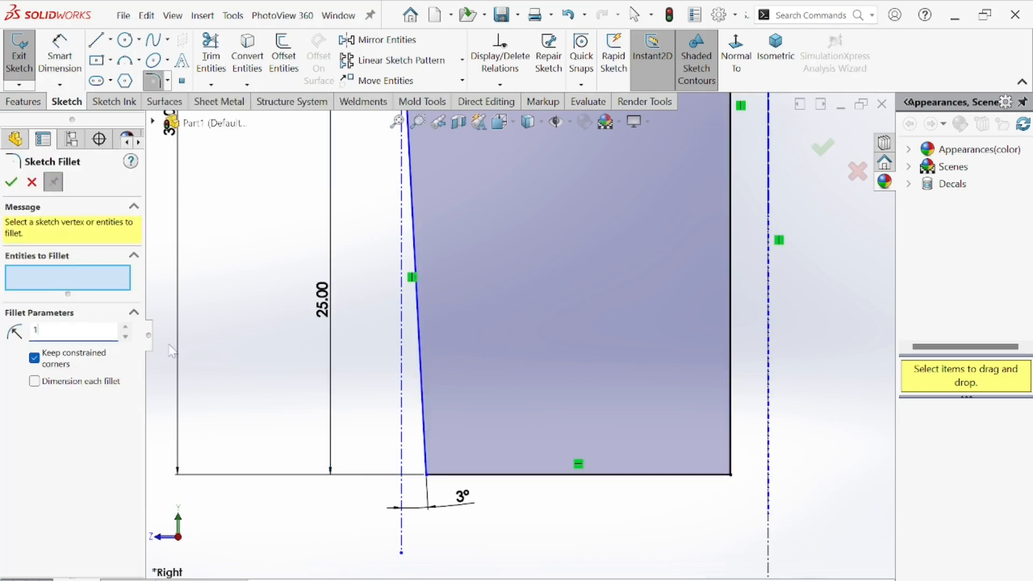
{"action": "left_click", "coordinate": [428, 476]}
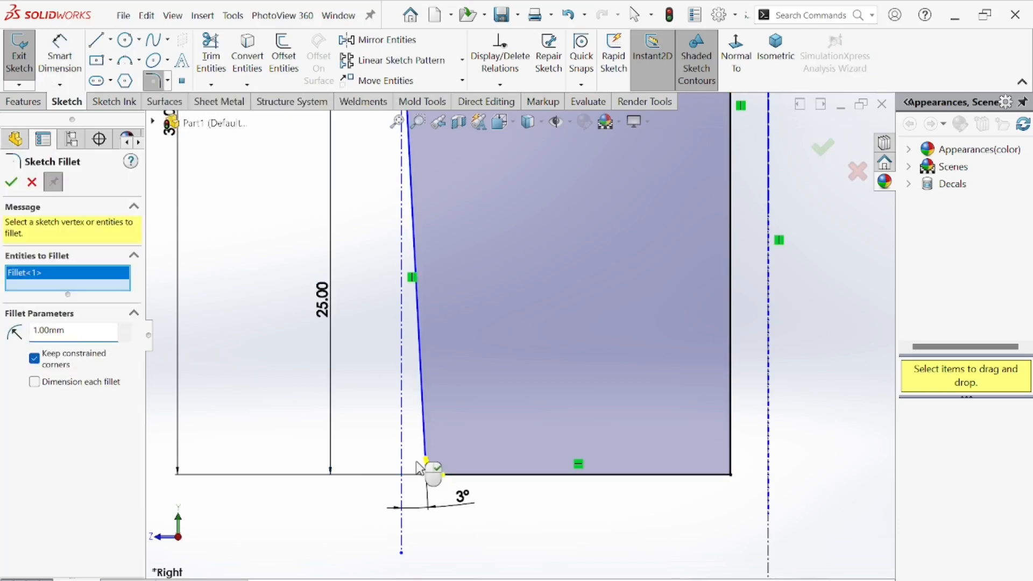
{"action": "left_click", "coordinate": [12, 183]}
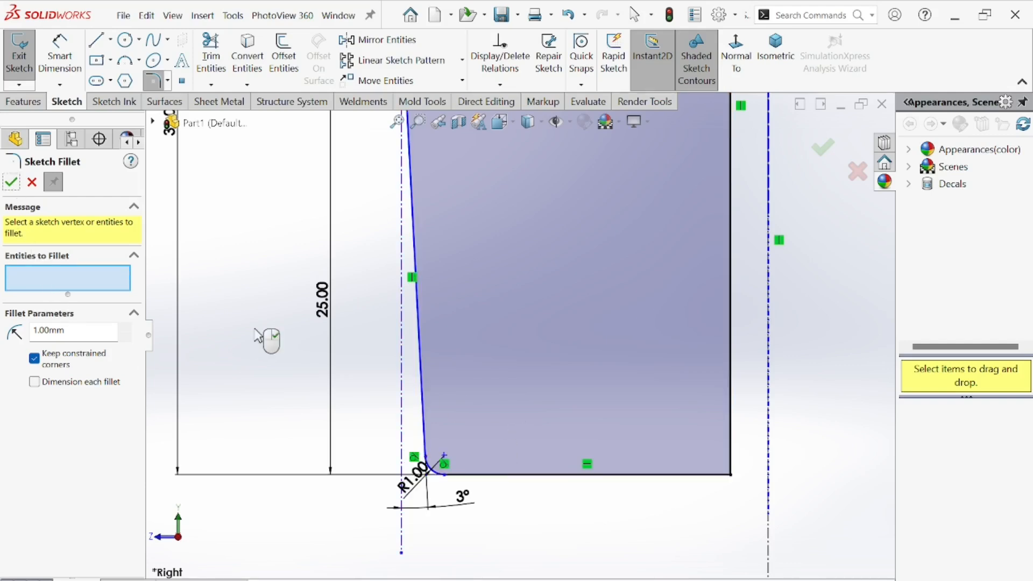
{"action": "scroll", "coordinate": [475, 398], "scroll_direction": "up", "scroll_amount": 3}
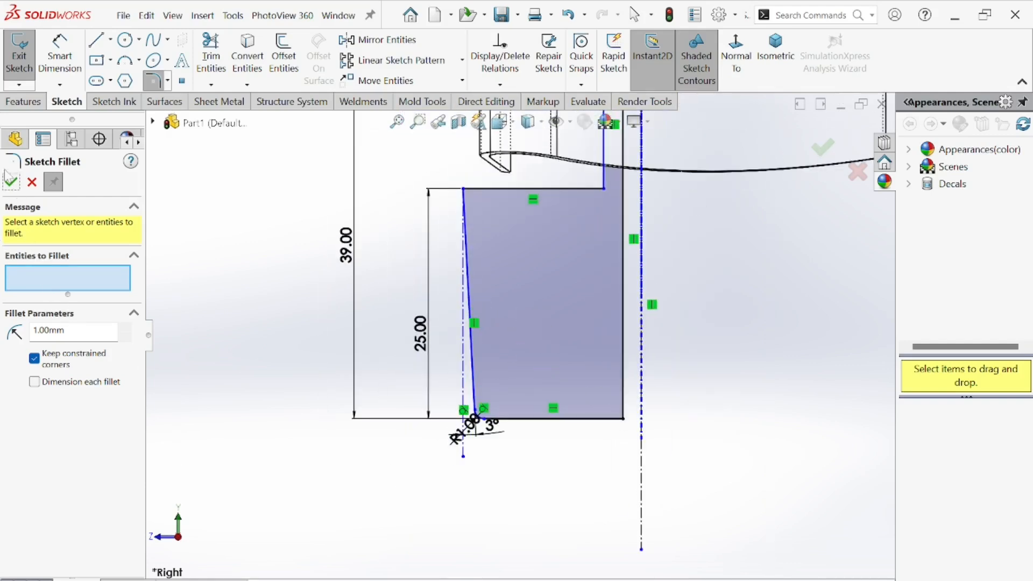
{"action": "left_click", "coordinate": [11, 181]}
Revolve the stem profile 360° around the hole-axis centerline as a boss.
{"action": "left_click", "coordinate": [28, 103]}
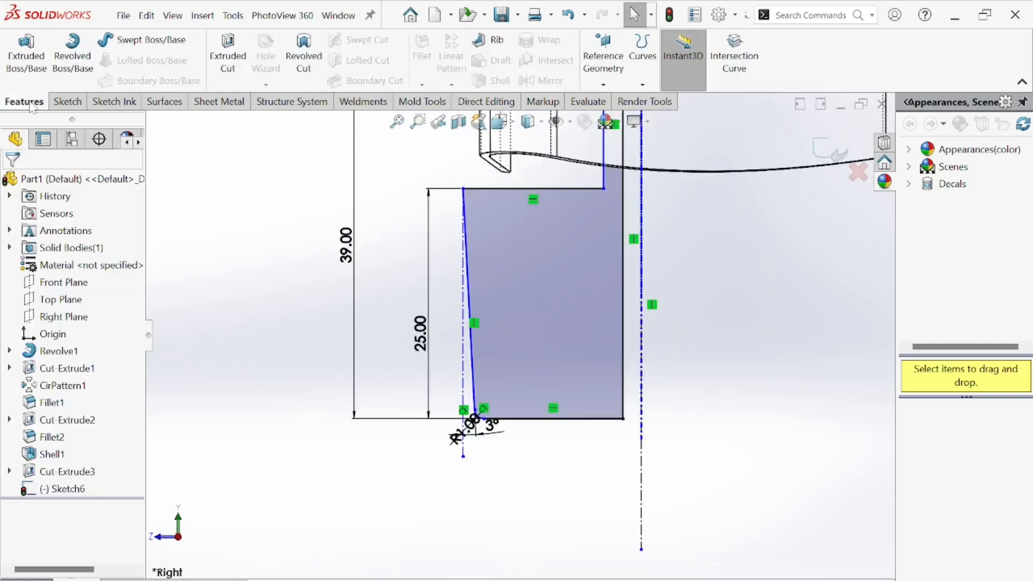
{"action": "left_click", "coordinate": [74, 53]}
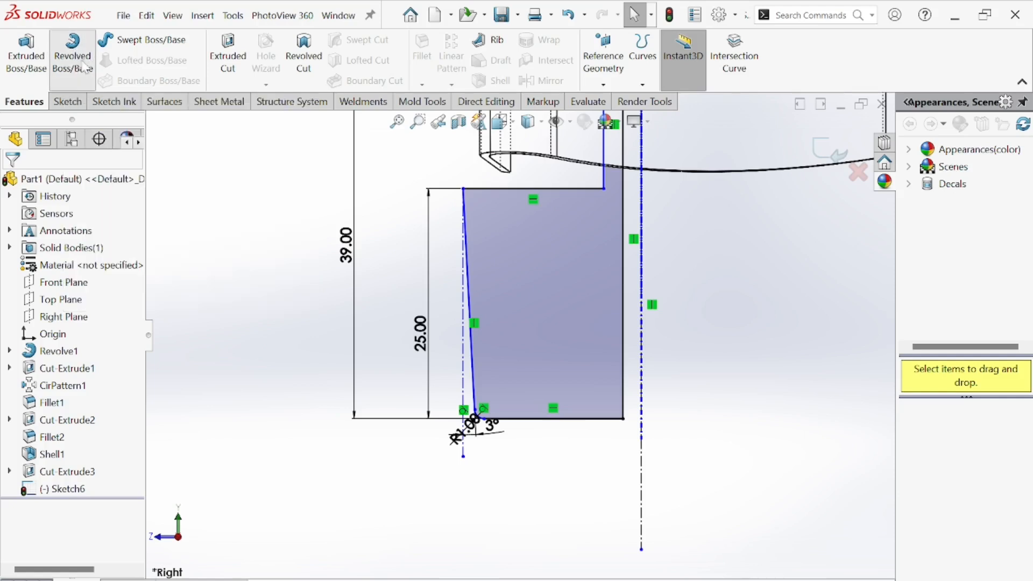
{"action": "left_click", "coordinate": [641, 333]}
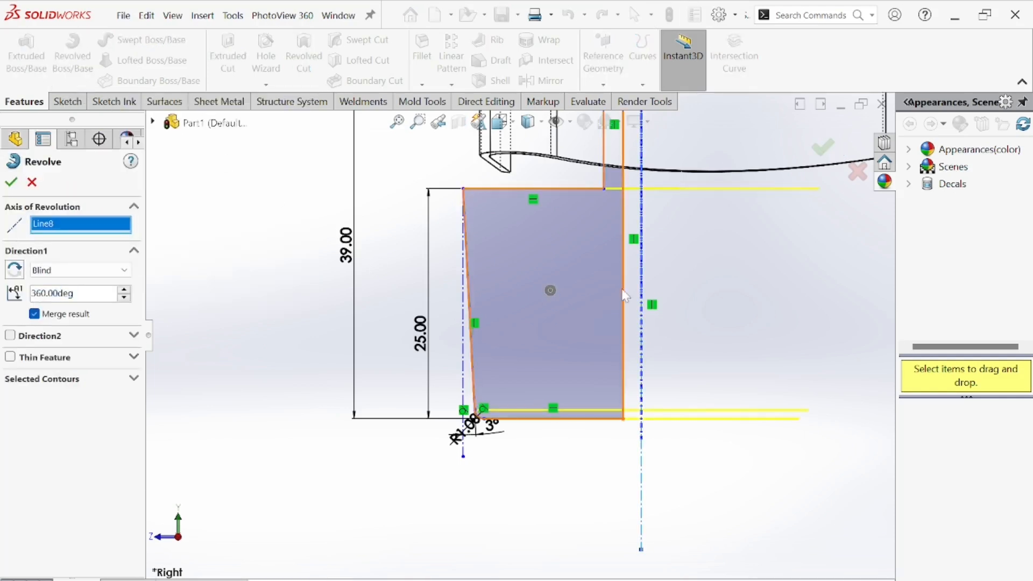
{"action": "middle_click_drag", "start_coordinate": [641, 361], "coordinate": [576, 382]}
{"action": "left_click", "coordinate": [11, 183]}
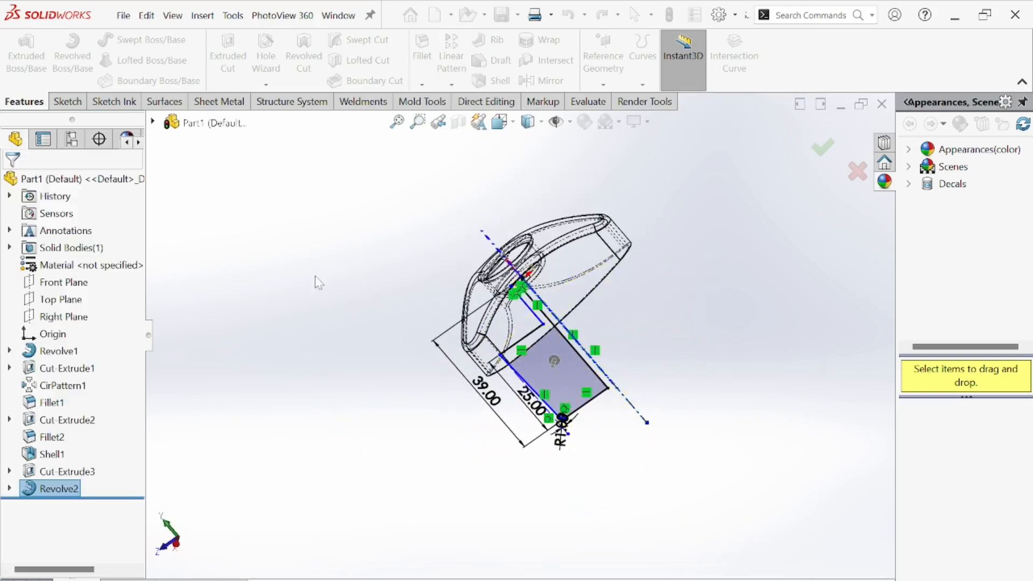
Switch the display style to Shaded With Edges and orbit to inspect the finished stem.
{"action": "middle_click_drag", "start_coordinate": [376, 312], "coordinate": [540, 142]}
{"action": "left_click", "coordinate": [541, 122]}
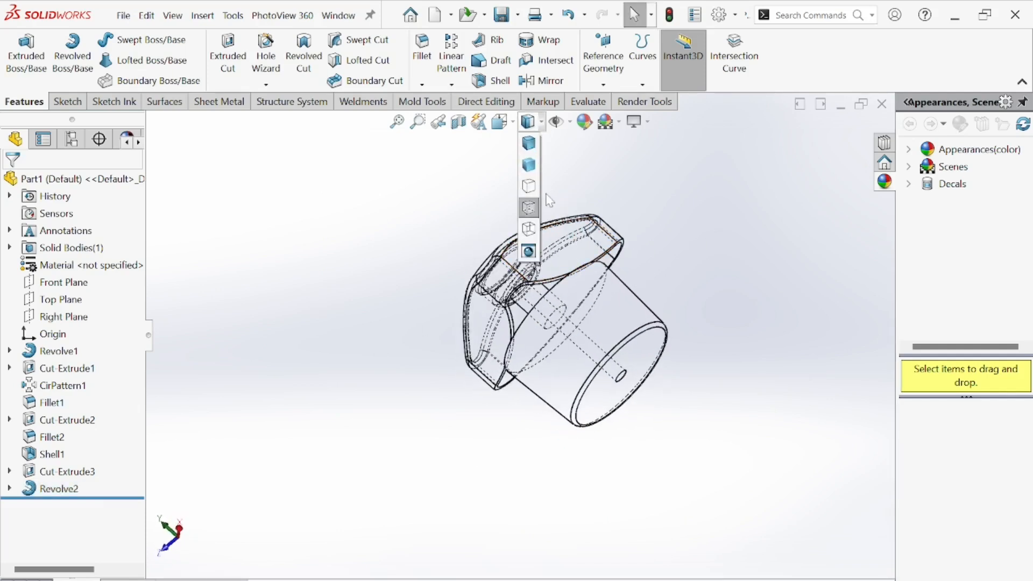
{"action": "left_click", "coordinate": [530, 149]}
{"action": "middle_click_drag", "start_coordinate": [581, 403], "coordinate": [572, 269]}
{"action": "scroll", "coordinate": [581, 259], "scroll_direction": "down", "scroll_amount": 3}
{"action": "scroll", "coordinate": [614, 243], "scroll_direction": "up", "scroll_amount": 4}
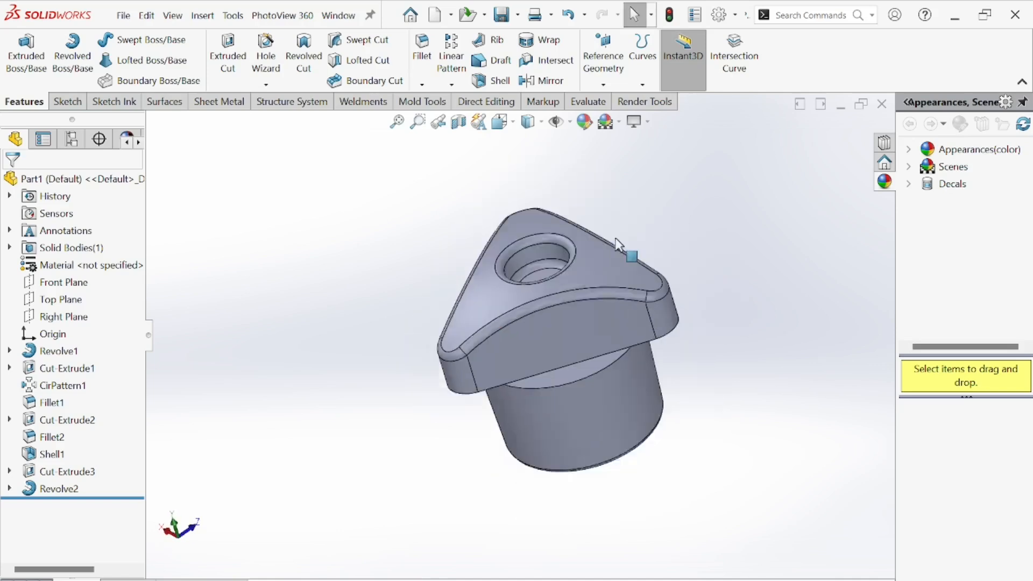
Apply the yellow high gloss plastic appearance from the Plastic library to the whole knob.
{"action": "middle_click_drag", "start_coordinate": [615, 242], "coordinate": [647, 249]}
{"action": "scroll", "coordinate": [645, 259], "scroll_direction": "down", "scroll_amount": 4}
{"action": "double_click", "coordinate": [934, 154]}
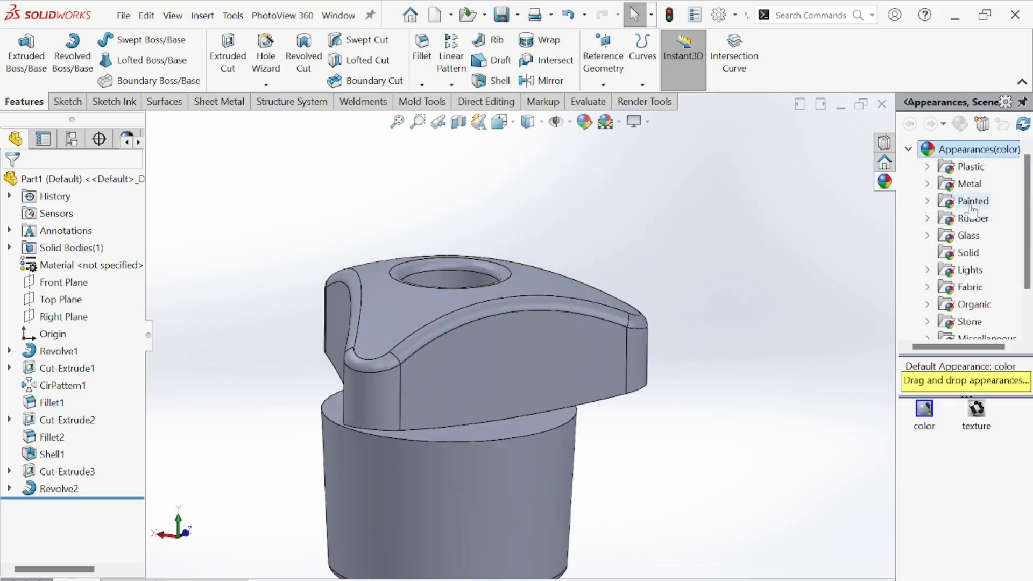
{"action": "double_click", "coordinate": [970, 166]}
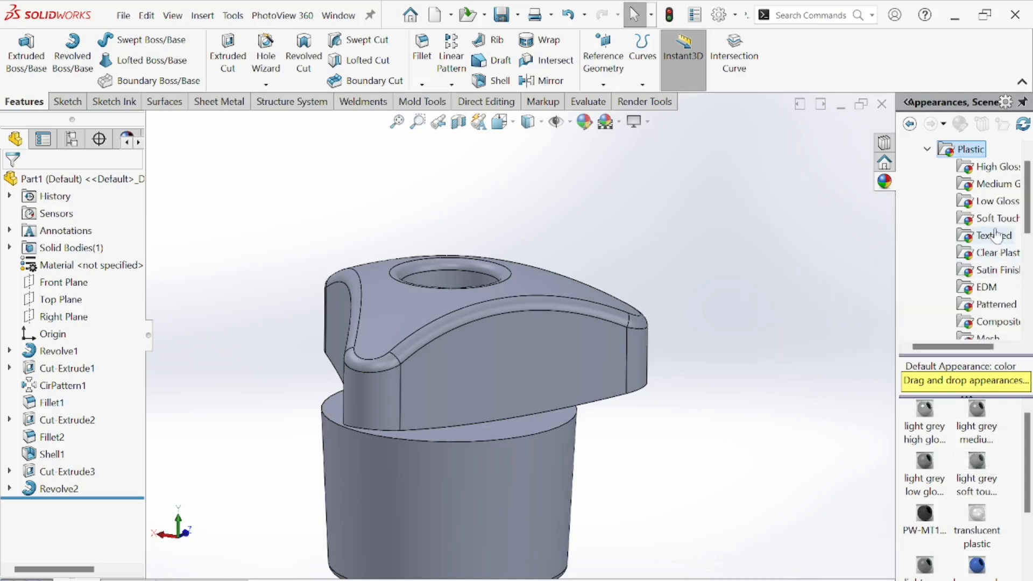
{"action": "left_click", "coordinate": [990, 167]}
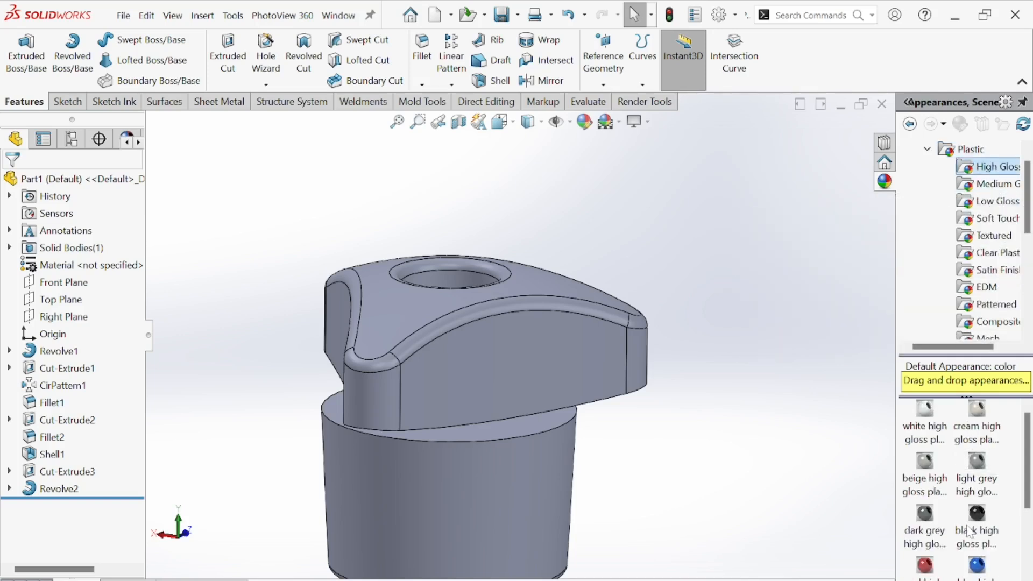
{"action": "scroll", "coordinate": [965, 458], "scroll_direction": "down", "scroll_amount": 3}
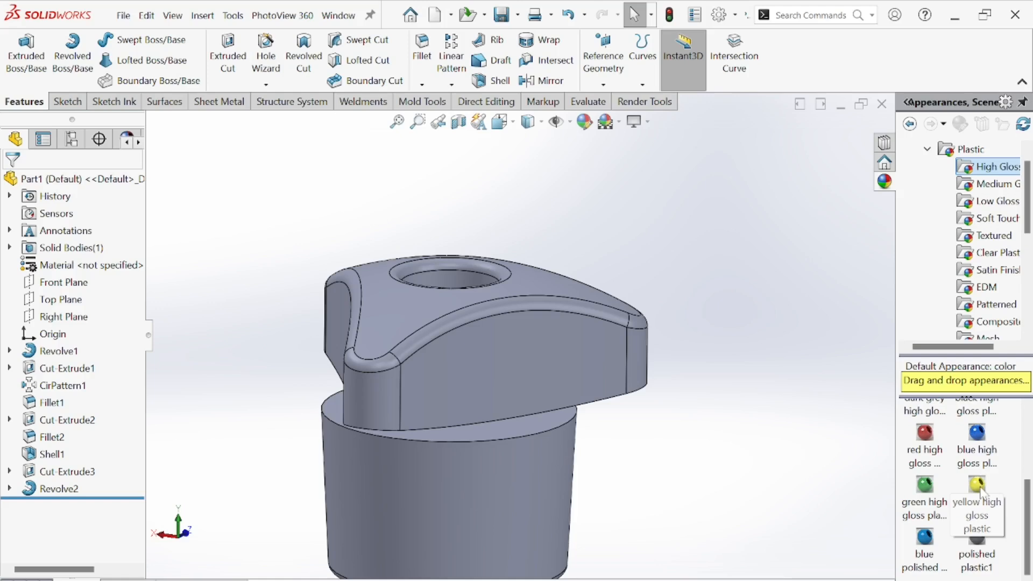
{"action": "left_click", "coordinate": [978, 487]}
{"action": "double_click", "coordinate": [979, 486]}
{"action": "middle_click_drag", "start_coordinate": [656, 375], "coordinate": [509, 225]}
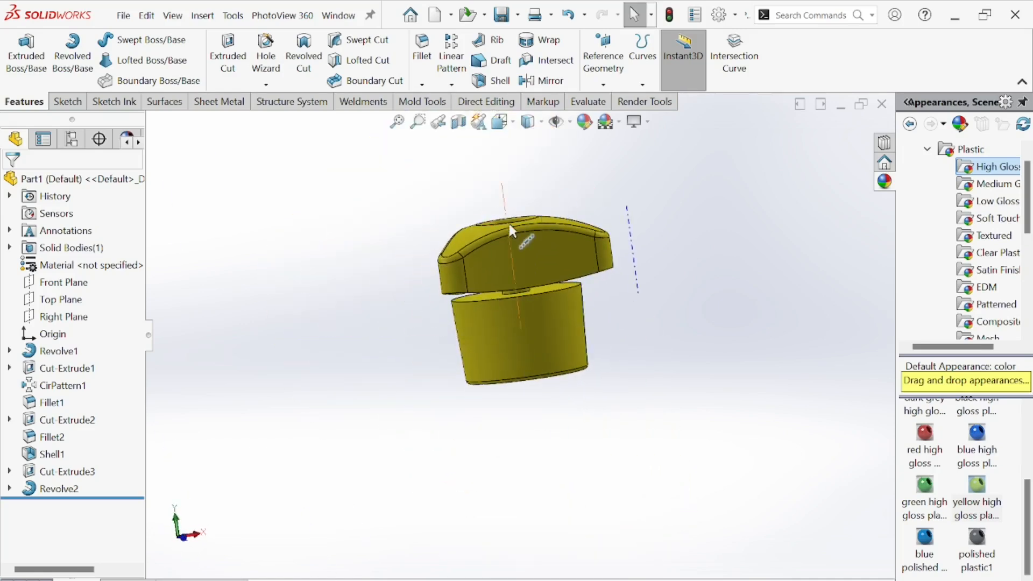
Orbit and zoom around the yellow knob to inspect its appearance from several angles.
{"action": "scroll", "coordinate": [509, 224], "scroll_direction": "down", "scroll_amount": 3}
{"action": "middle_click_drag", "start_coordinate": [590, 341], "coordinate": [740, 515]}
{"action": "scroll", "coordinate": [590, 336], "scroll_direction": "down", "scroll_amount": 2}
{"action": "scroll", "coordinate": [630, 397], "scroll_direction": "up", "scroll_amount": 3}
Switch to the reference drawing image and examine its section views and dimensions.
{"action": "key", "text": "alt+Tab"}
{"action": "scroll", "coordinate": [355, 299], "scroll_direction": "up", "scroll_amount": 1}
{"action": "scroll", "coordinate": [382, 308], "scroll_direction": "down", "scroll_amount": 5}
{"action": "mouse_move", "coordinate": [453, 202]}
{"action": "left_mouse_down"}
{"action": "mouse_move", "coordinate": [509, 364]}
{"action": "mouse_move", "coordinate": [534, 118]}
{"action": "left_mouse_up"}
{"action": "scroll", "coordinate": [463, 321], "scroll_direction": "up", "scroll_amount": 2}
{"action": "left_click_drag", "start_coordinate": [533, 268], "coordinate": [575, 144]}
{"action": "mouse_move", "coordinate": [586, 351]}
{"action": "left_mouse_down"}
{"action": "mouse_move", "coordinate": [592, 406]}
{"action": "mouse_move", "coordinate": [542, 523]}
{"action": "mouse_move", "coordinate": [523, 539]}
{"action": "left_mouse_up"}
{"action": "mouse_move", "coordinate": [575, 269]}
{"action": "left_mouse_down"}
{"action": "mouse_move", "coordinate": [594, 393]}
{"action": "mouse_move", "coordinate": [502, 427]}
{"action": "mouse_move", "coordinate": [480, 272]}
{"action": "mouse_move", "coordinate": [574, 200]}
{"action": "left_mouse_up"}
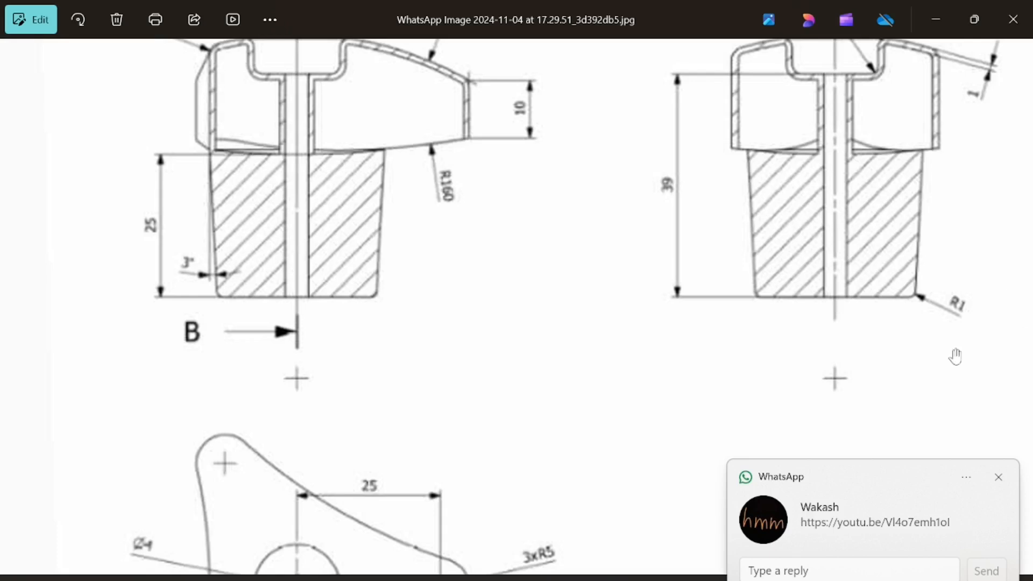
{"action": "left_click", "coordinate": [999, 478]}
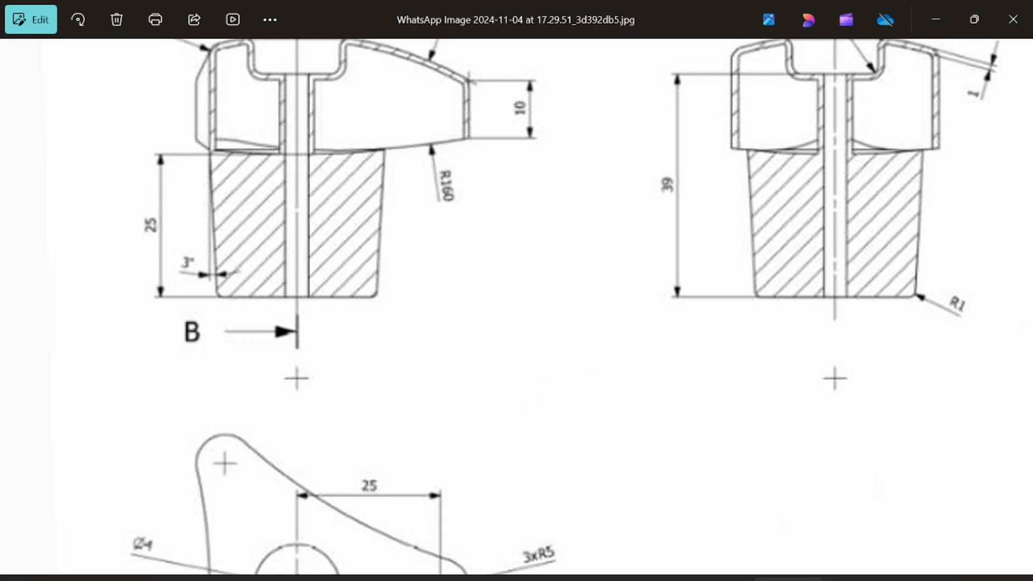
Return to SolidWorks and orbit the knob to compare it with the drawing.
{"action": "key", "text": "alt+Tab"}
{"action": "scroll", "coordinate": [553, 367], "scroll_direction": "up", "scroll_amount": 4}
{"action": "middle_click_drag", "start_coordinate": [544, 325], "coordinate": [548, 258]}
{"action": "scroll", "coordinate": [458, 353], "scroll_direction": "down", "scroll_amount": 2}
{"action": "middle_click_drag", "start_coordinate": [458, 355], "coordinate": [585, 352]}
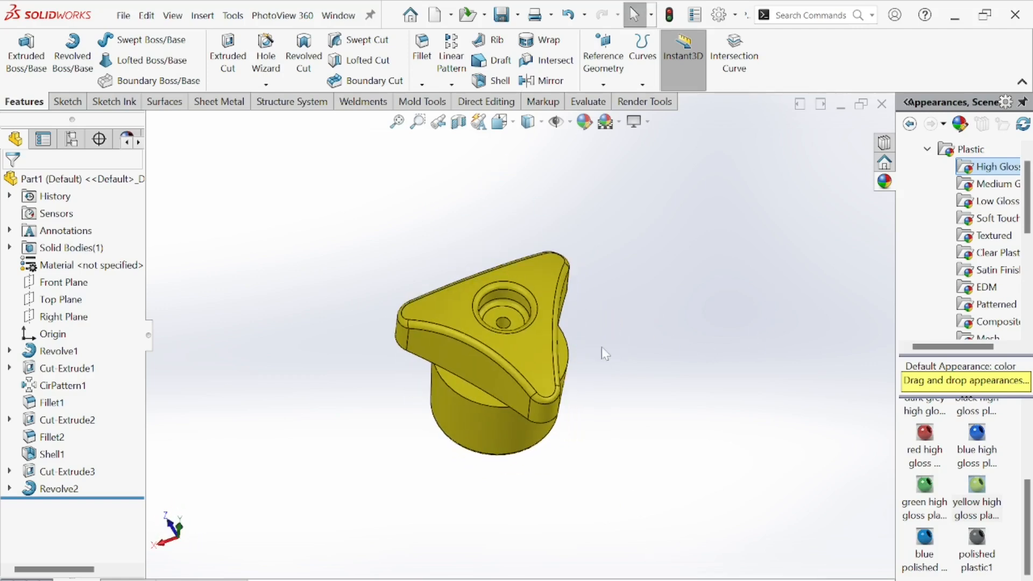